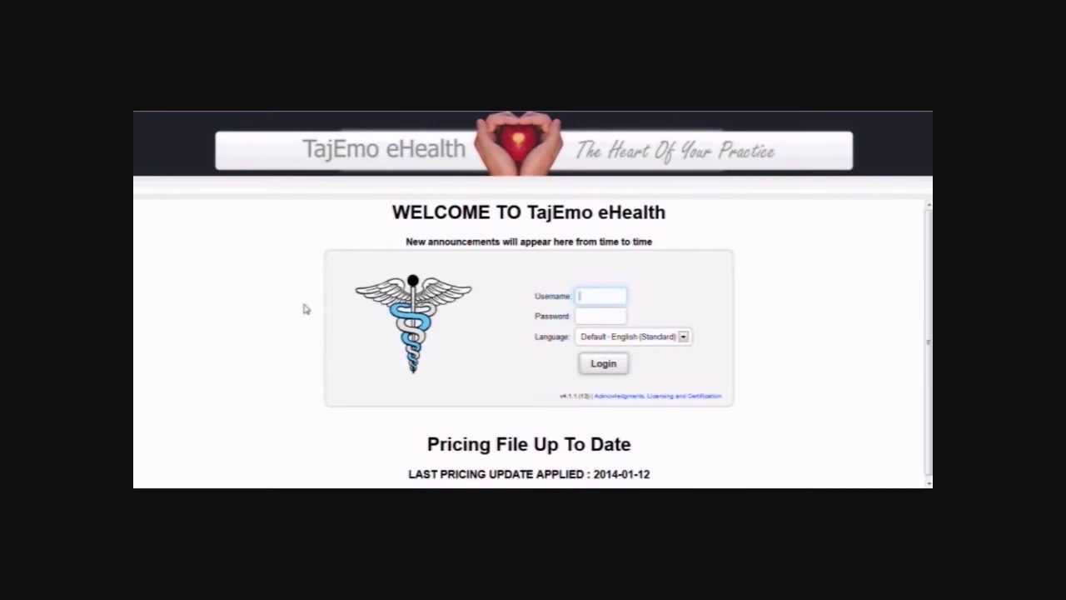
Log in to TajEmo eHealth with the admin username.
type("admin")
key("Tab")
key("Return")
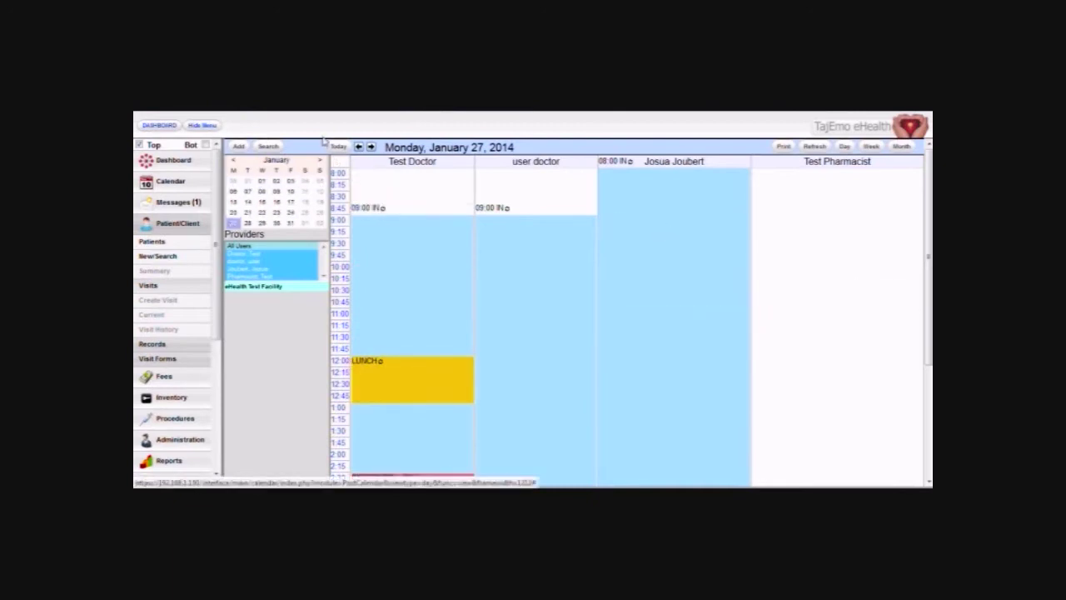
Look at the week and month calendar views, then return to the day view.
left_click(876, 147)
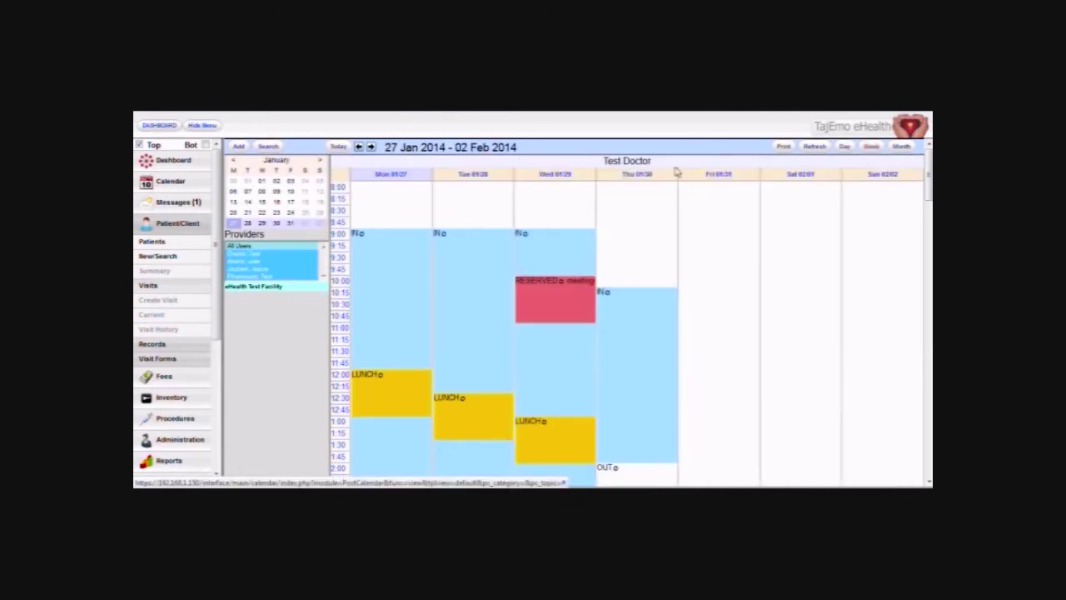
left_click(892, 149)
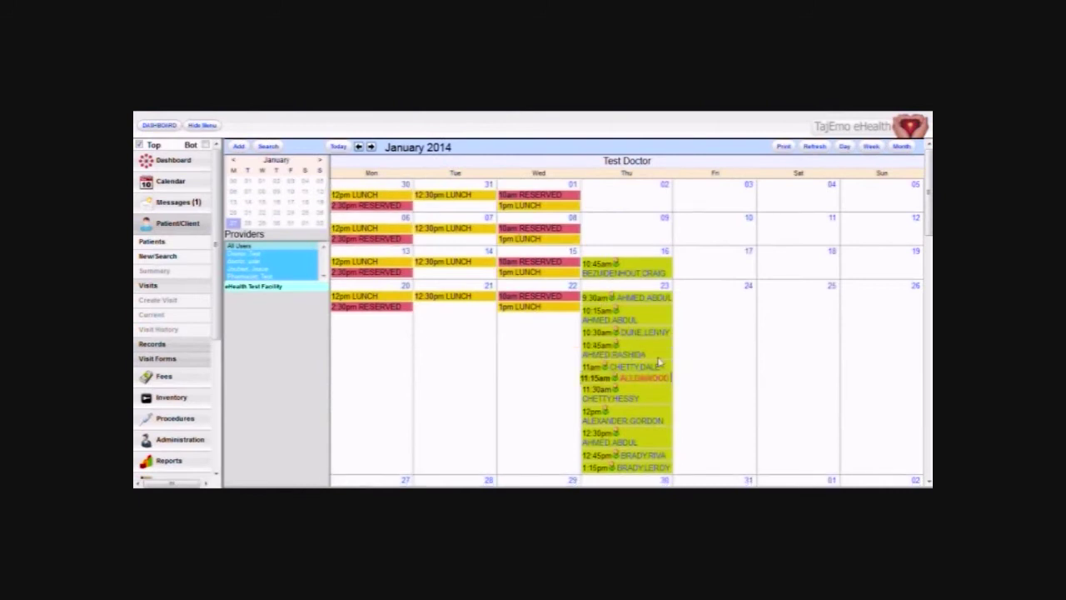
left_click(843, 147)
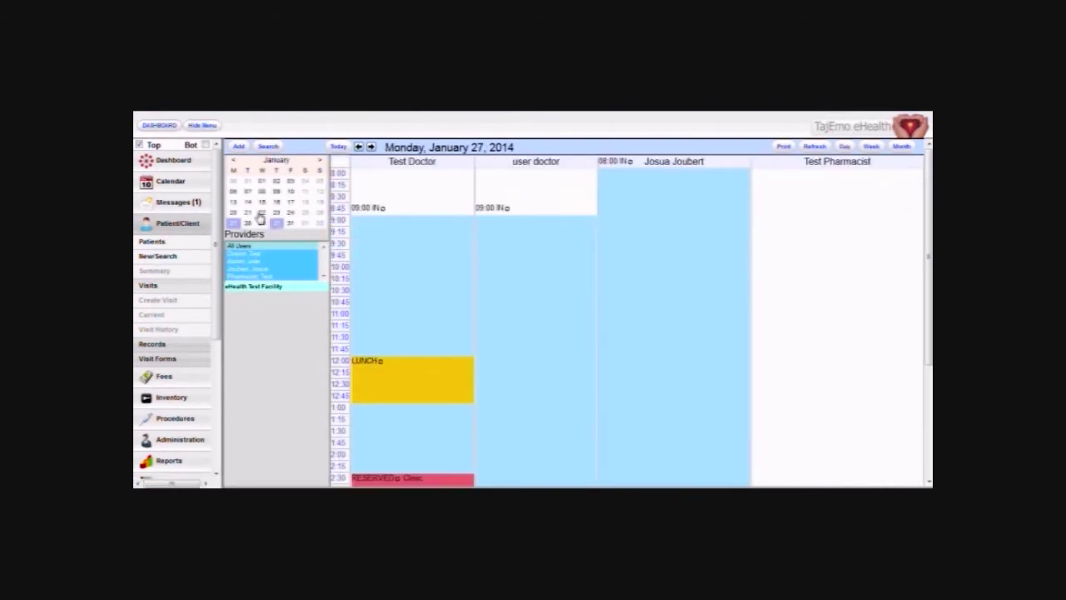
Browse January 24 and 23, filter to Test Doctor and back to all providers, then open January 28.
left_click(289, 215)
left_click(276, 213)
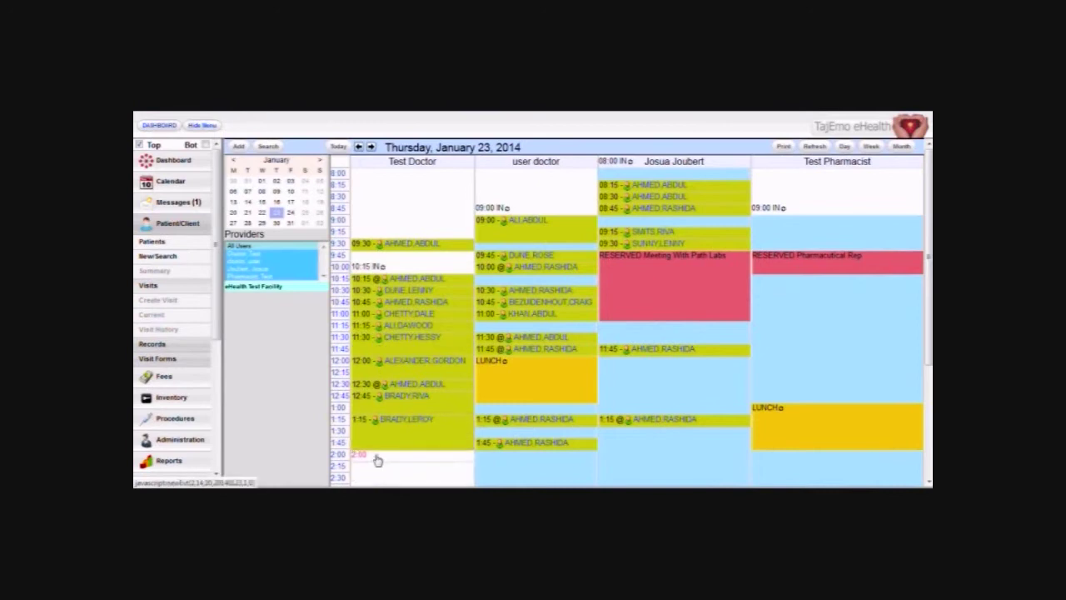
left_click(260, 257)
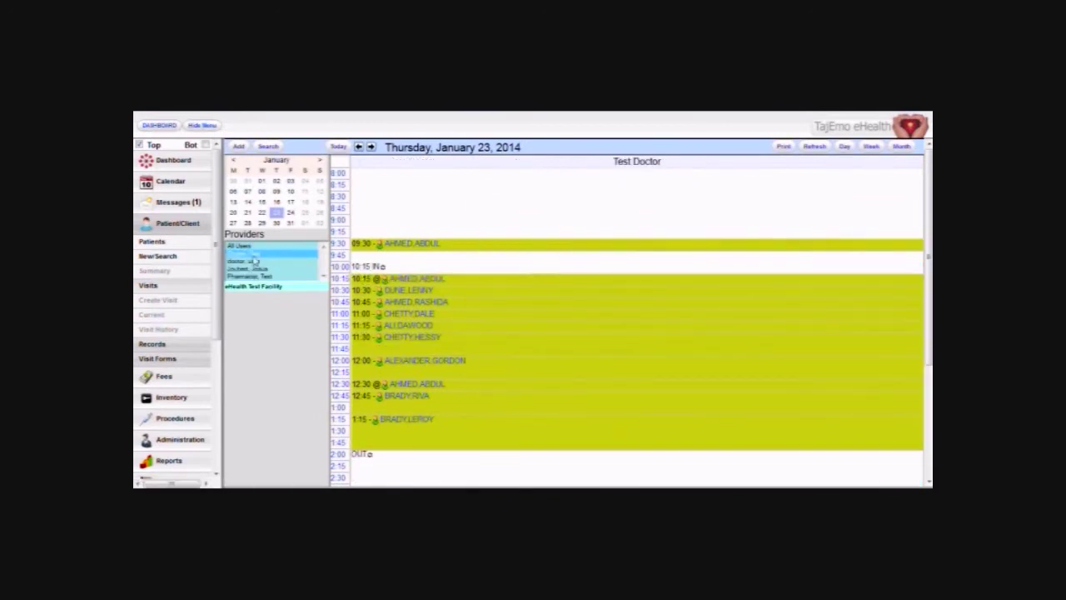
left_click(241, 246)
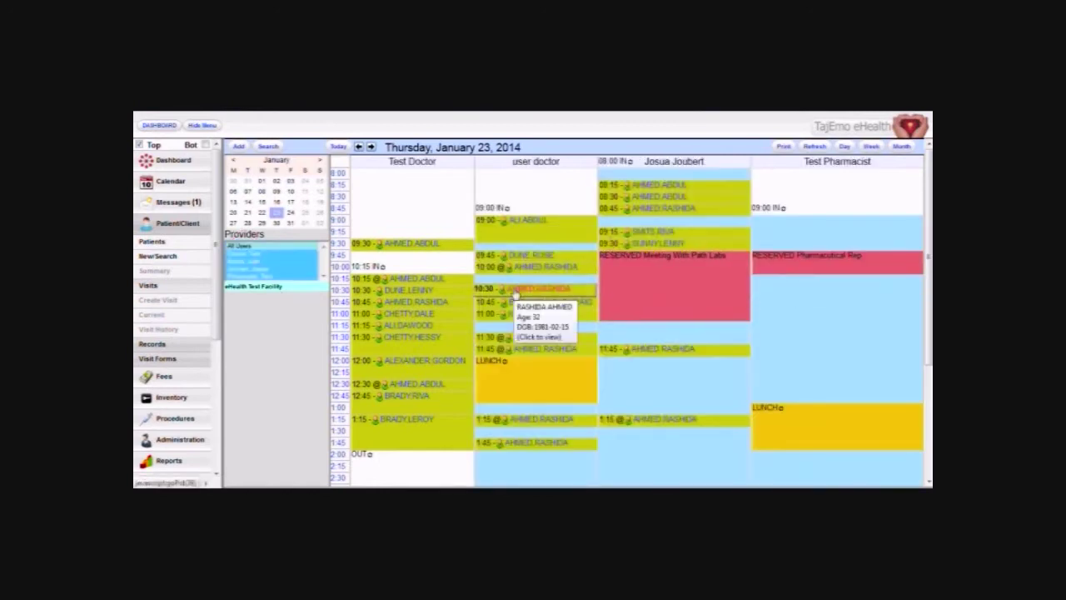
left_click(248, 225)
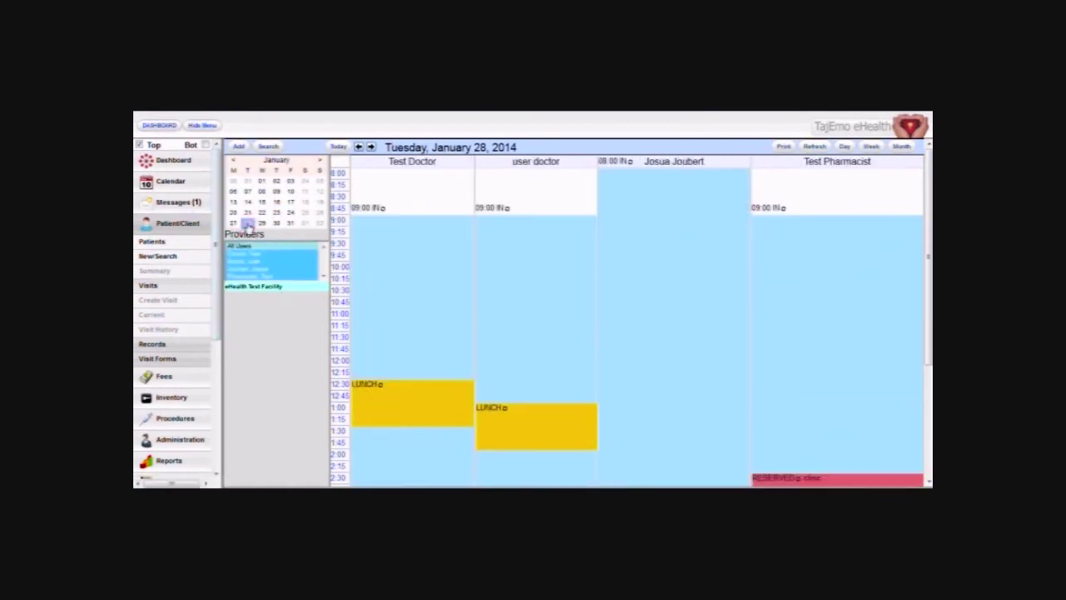
Book user doctor's 10:30 slot on January 28 for the patient found by surname search, status Arrived.
left_click(503, 295)
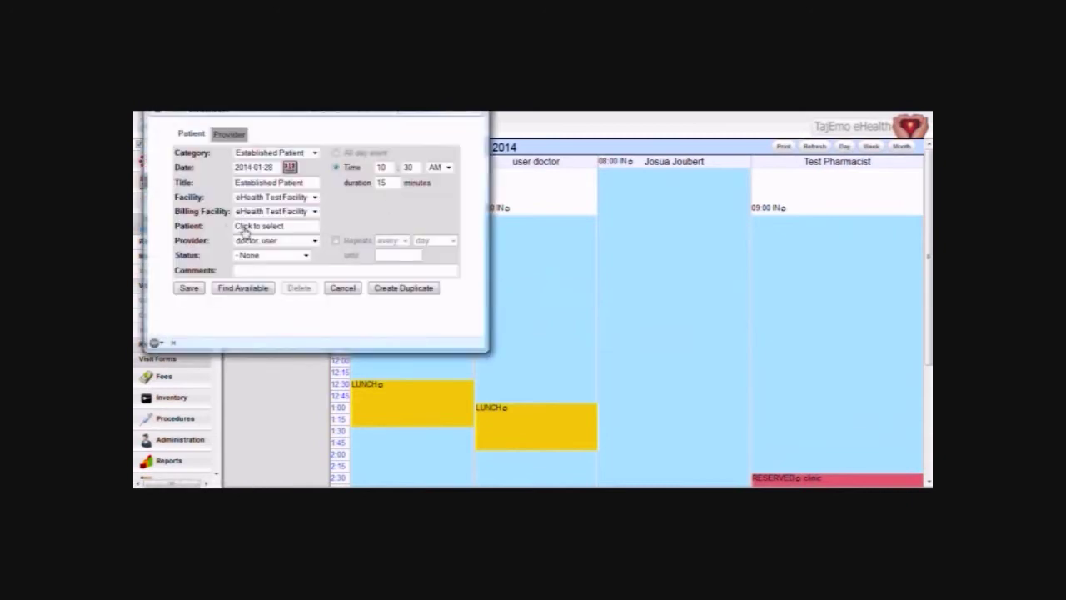
left_click(245, 228)
type("ahmed")
key("Return")
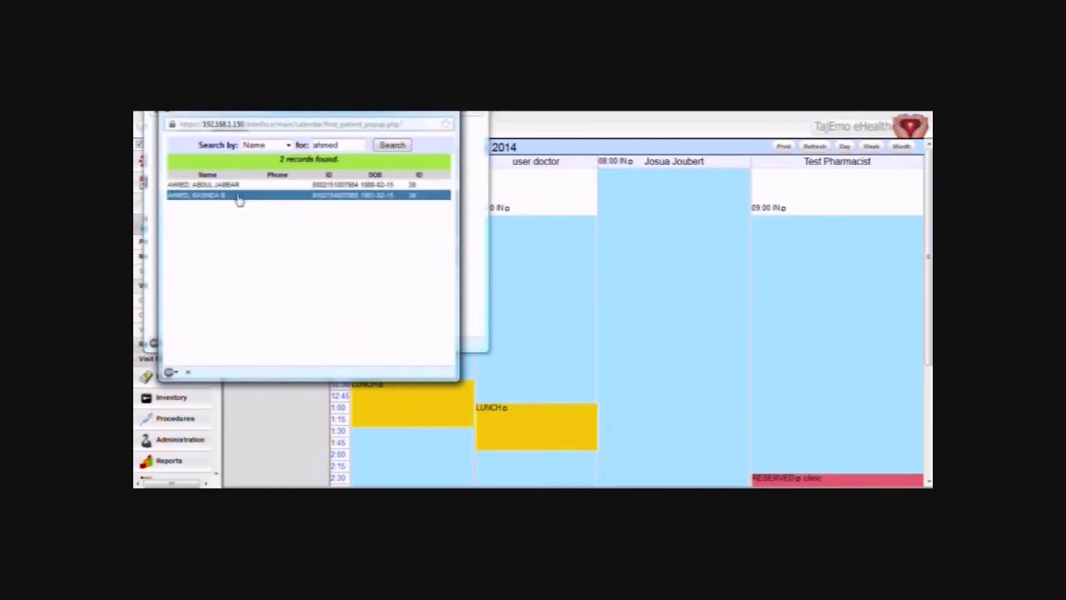
left_click(237, 194)
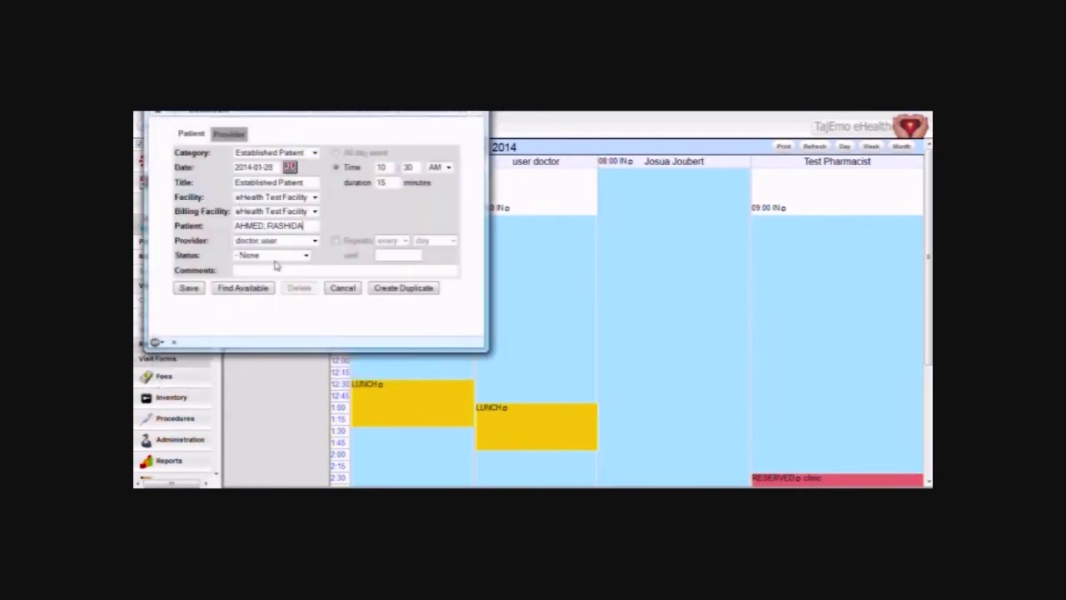
left_click(277, 254)
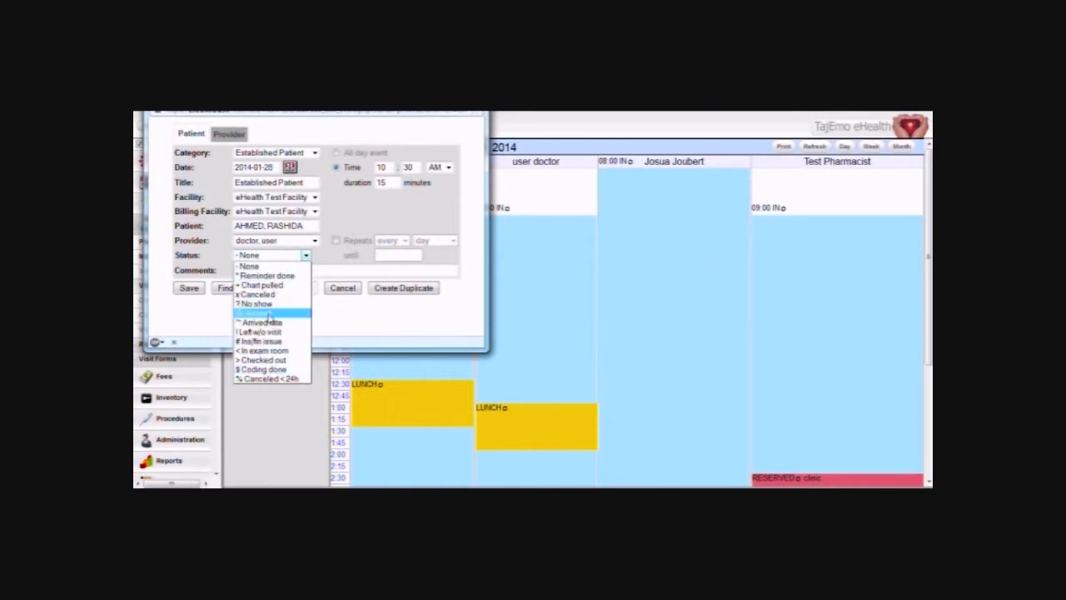
left_click(265, 313)
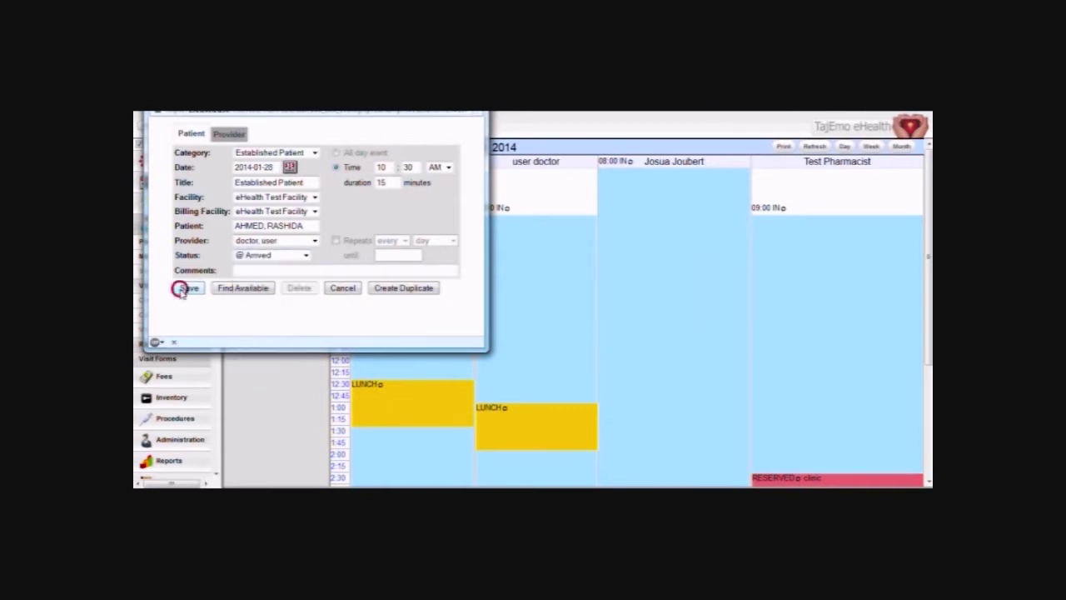
left_click(187, 288)
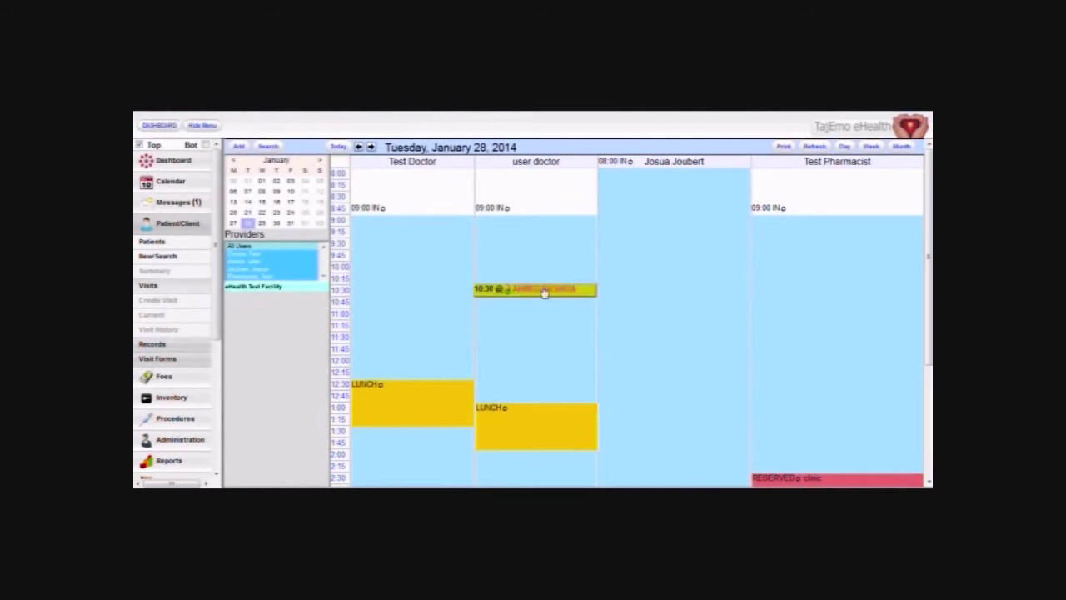
mouse_move(515, 291)
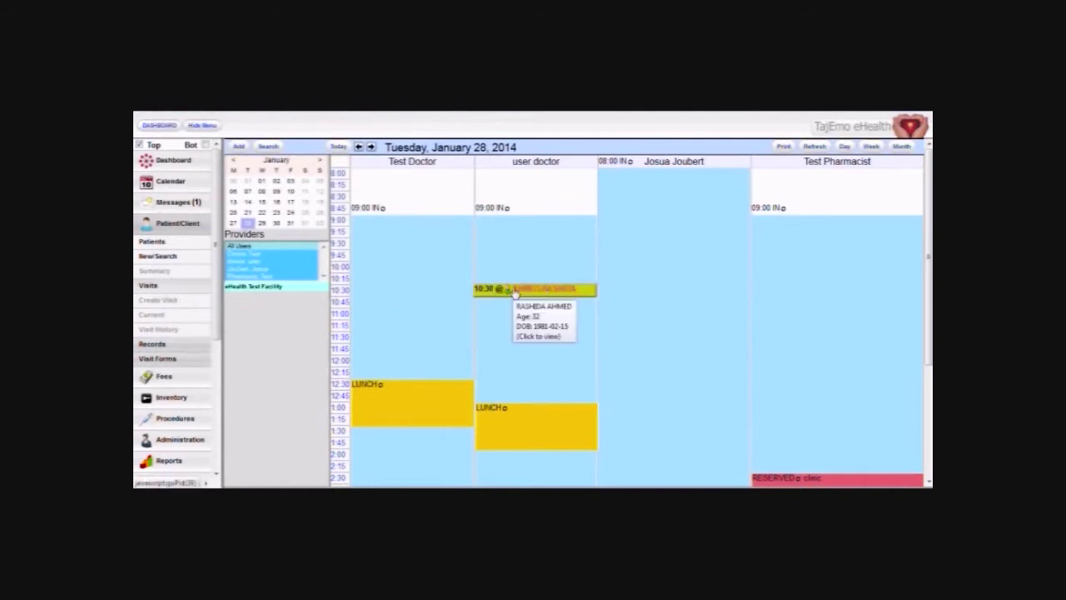
Book Test Doctor's first available 12:00 PM slot for the first patient from the surname search.
left_click(335, 338)
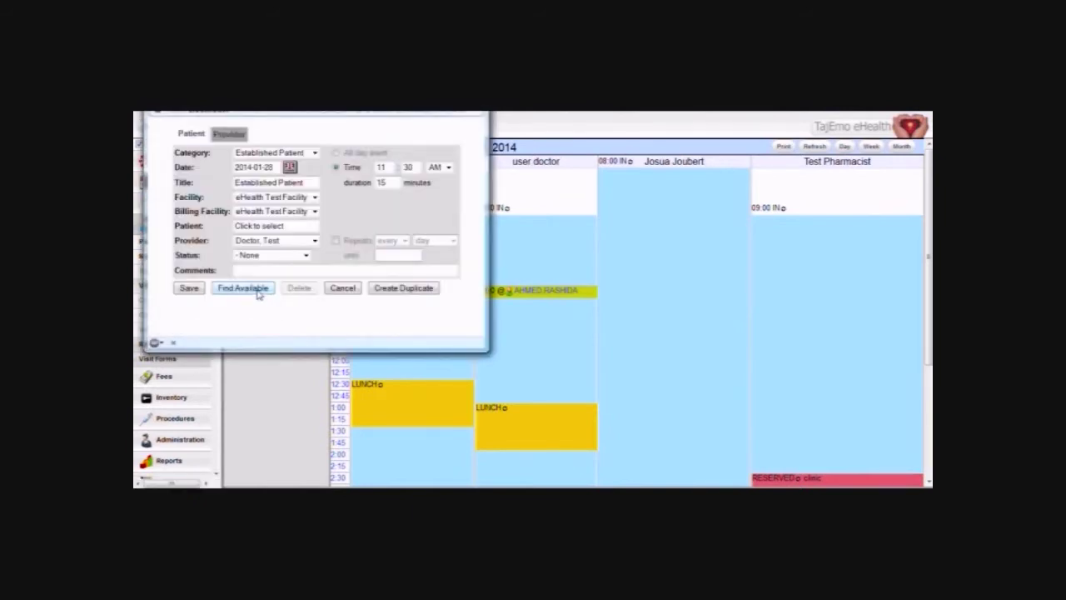
left_click(243, 288)
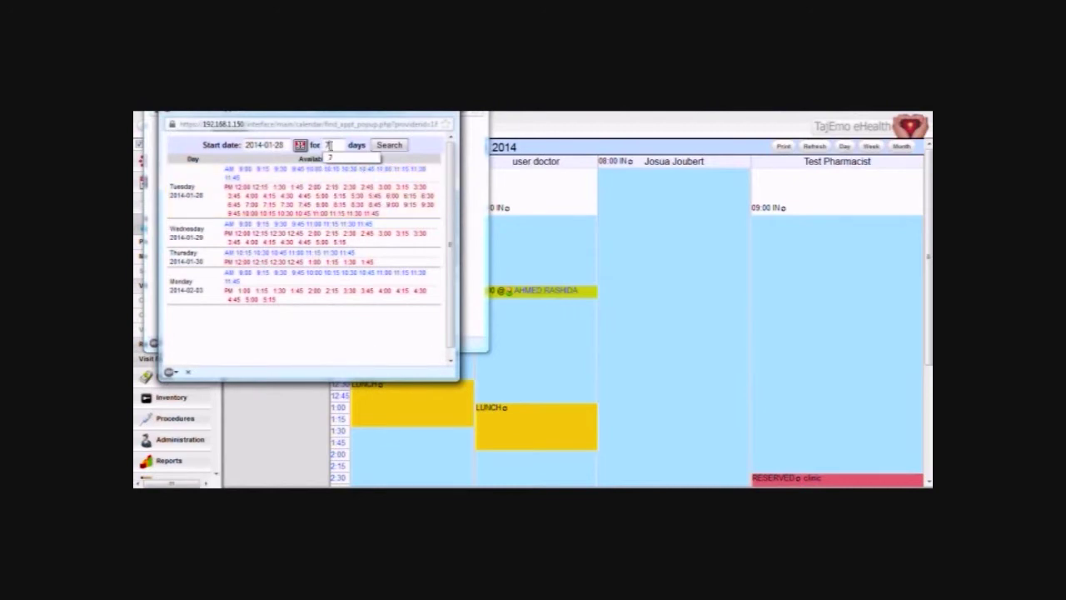
left_click(241, 188)
left_click(262, 225)
type("ahmed")
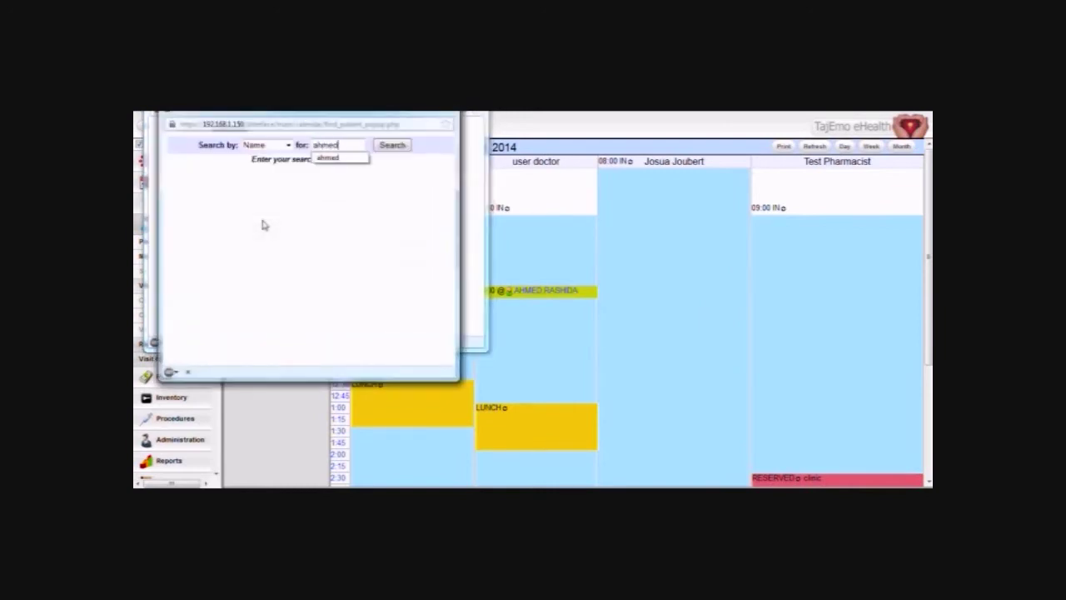
key("Return")
left_click(238, 186)
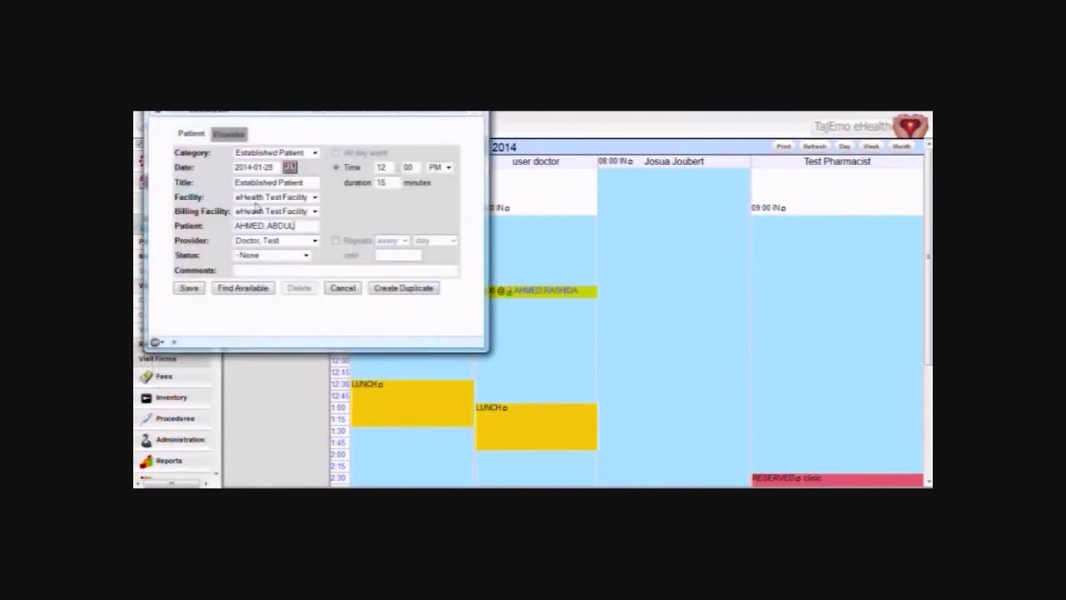
left_click(189, 287)
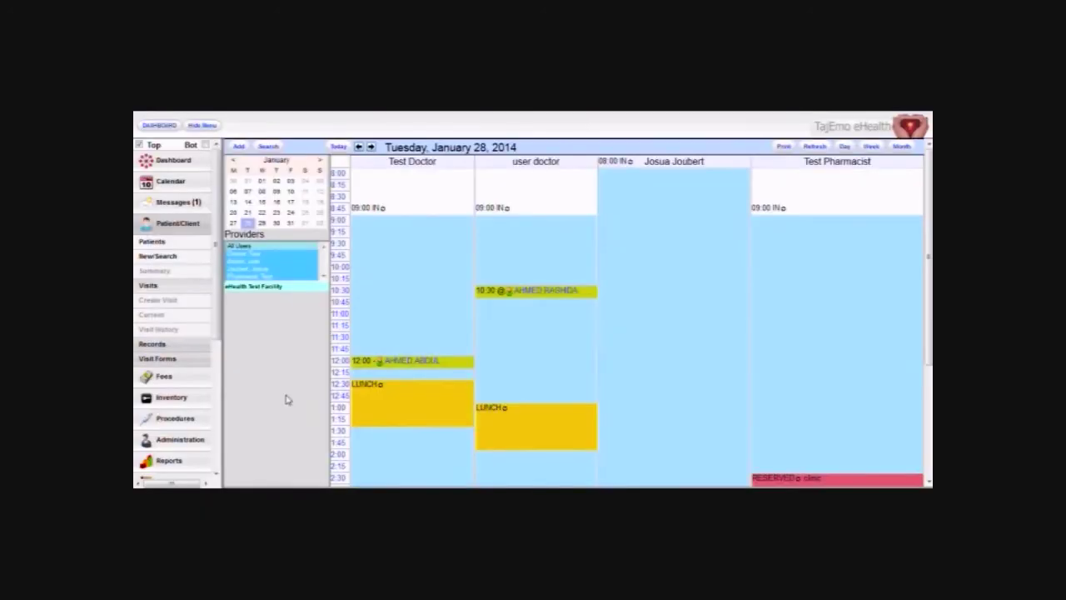
Open the 12:00 appointment's patient chart and expand the Family History and Medical Problems panels.
mouse_move(424, 359)
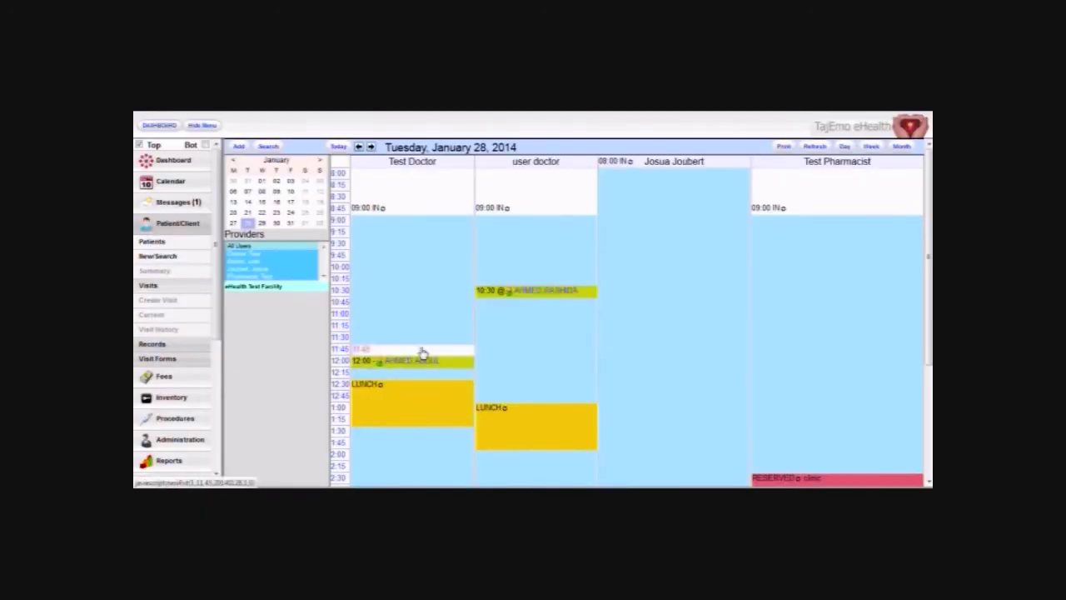
left_click(407, 360)
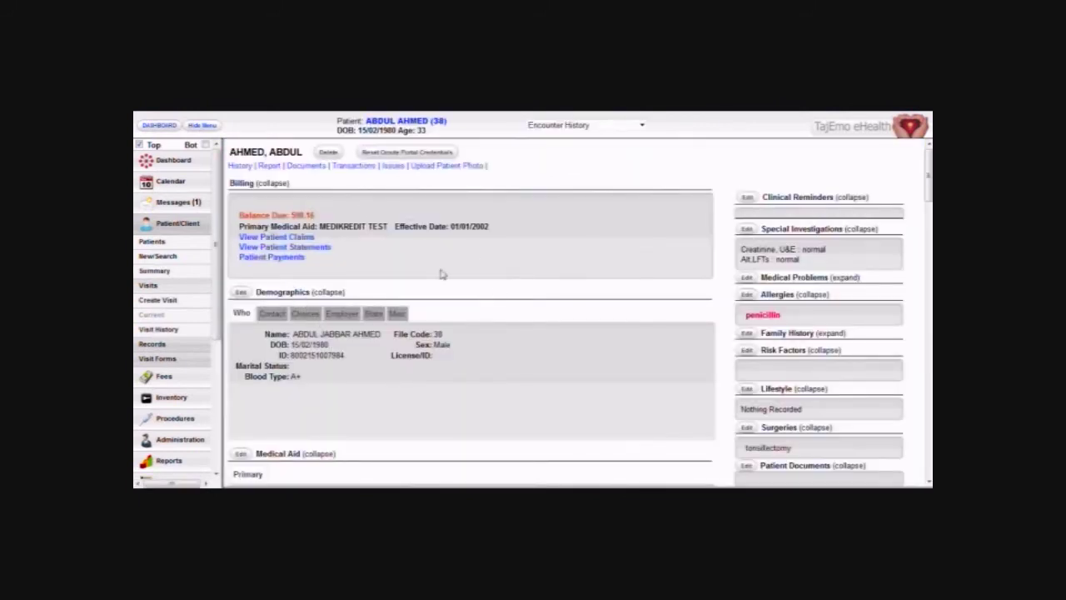
scroll(442, 274, "down", 5)
scroll(336, 231, "up", 5)
scroll(363, 373, "down", 4)
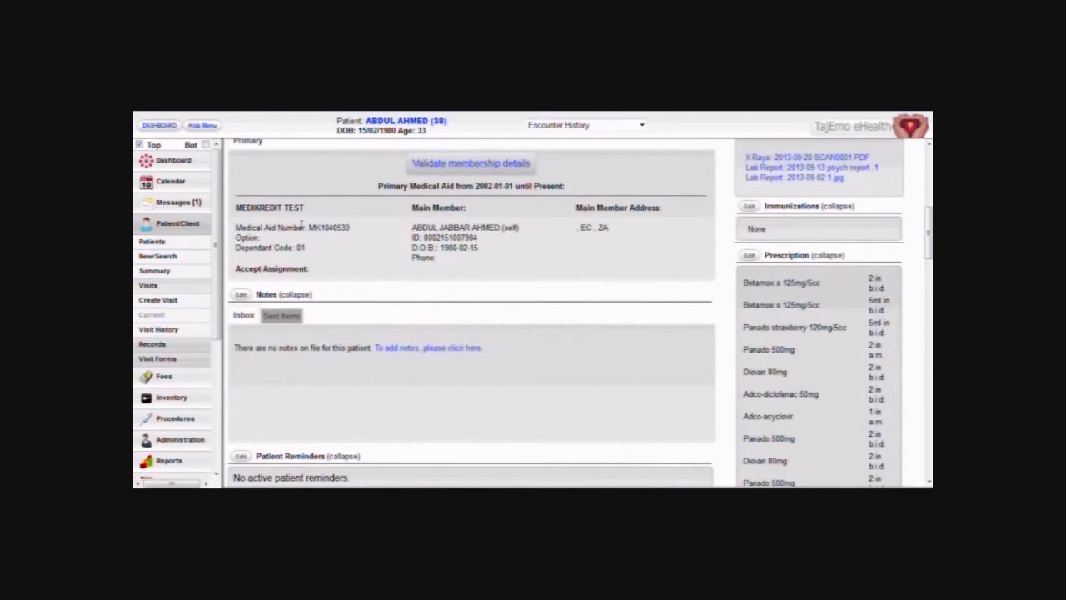
scroll(256, 323, "down", 5)
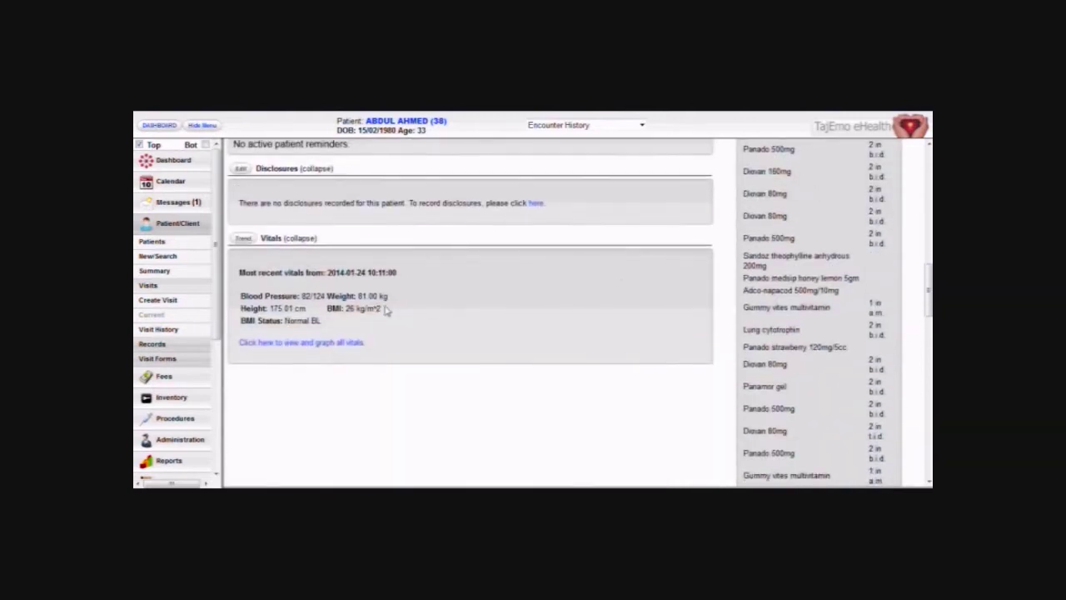
scroll(796, 339, "up", 6)
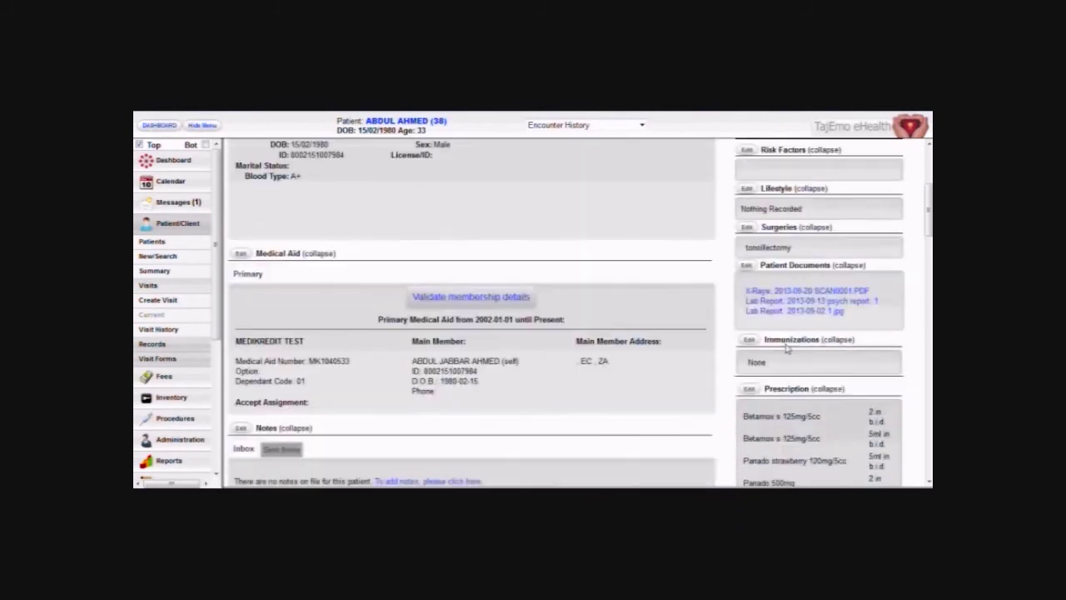
scroll(700, 345, "up", 3)
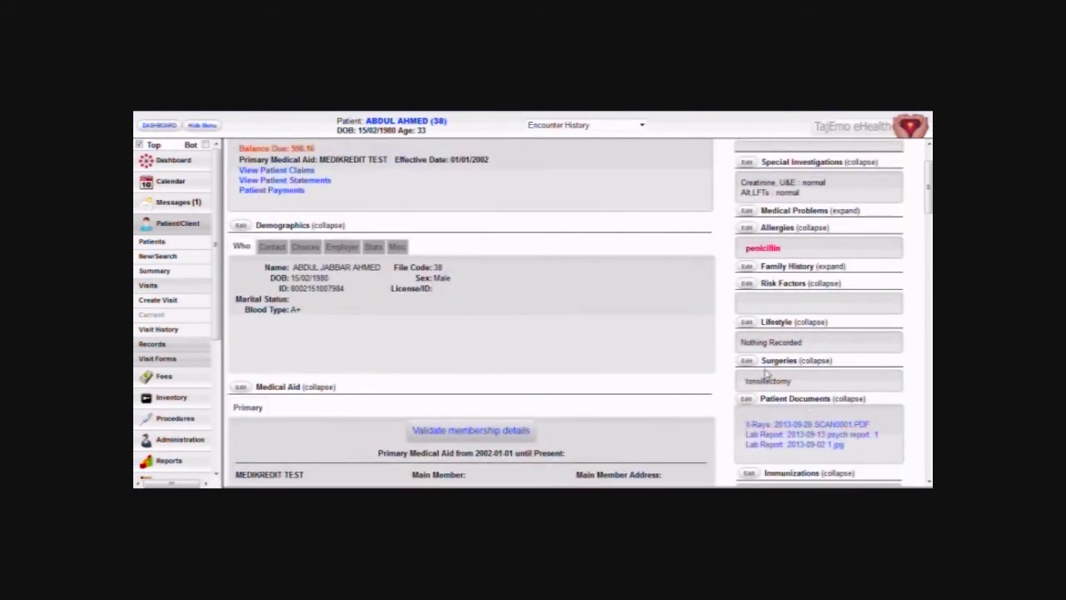
scroll(690, 309, "up", 2)
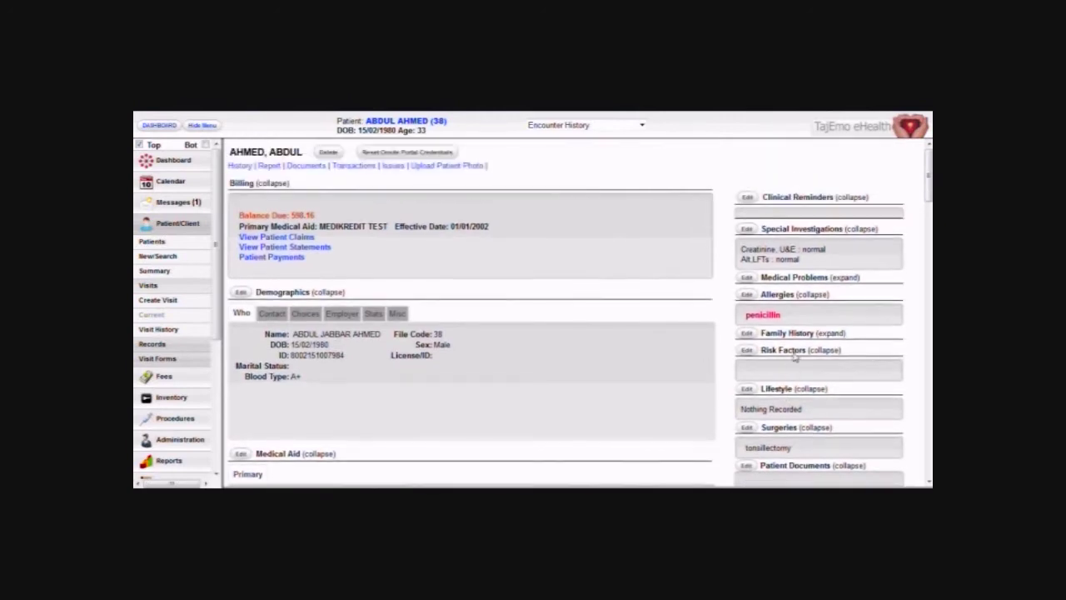
left_click(832, 334)
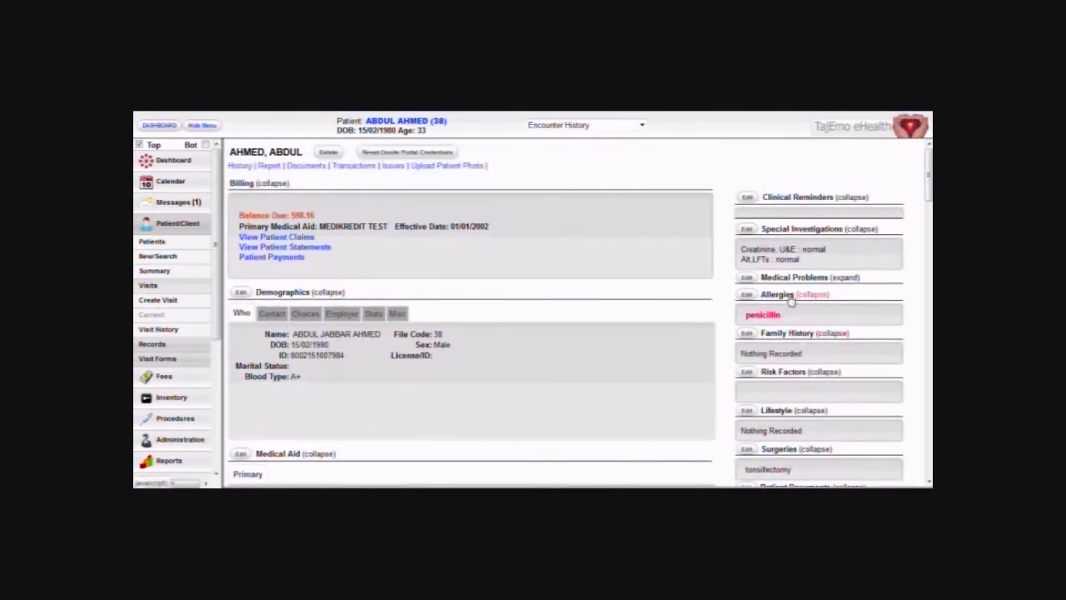
left_click(843, 277)
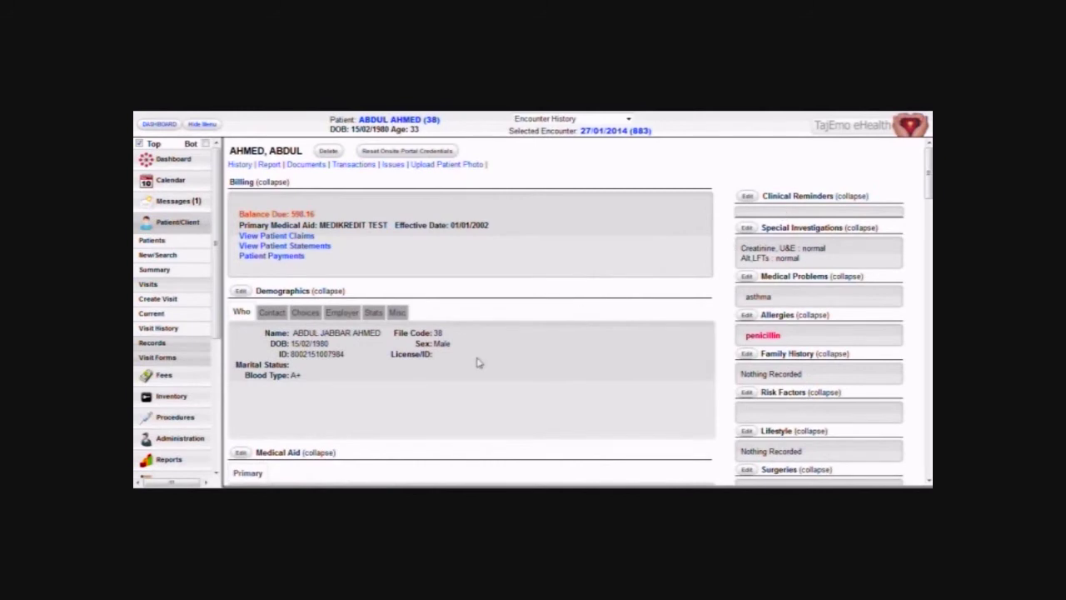
Validate the medical aid membership details and dismiss the Valid Member confirmation.
scroll(479, 362, "down", 3)
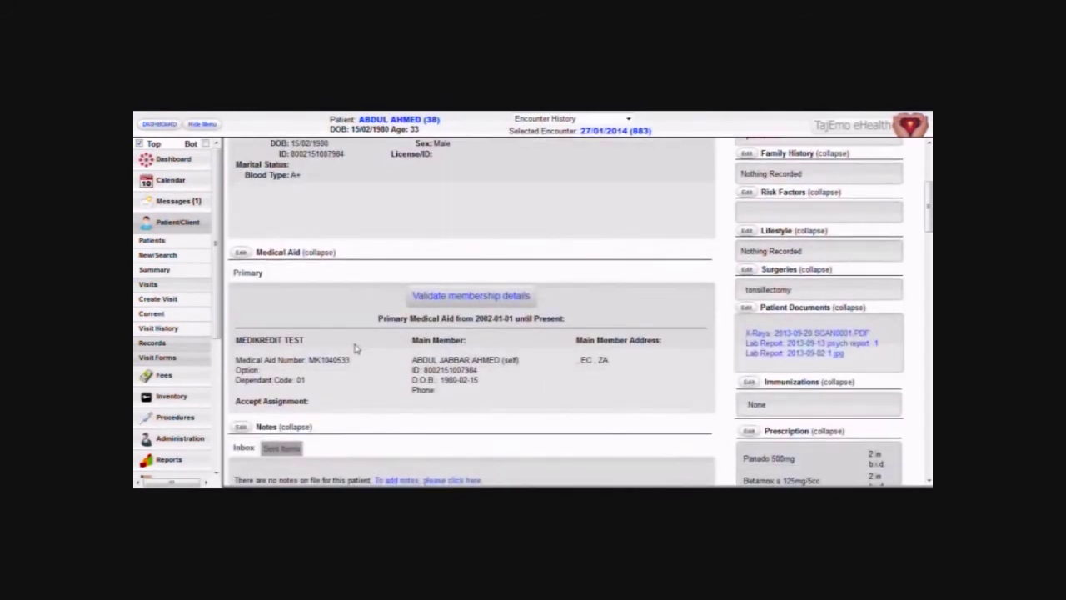
left_click(433, 296)
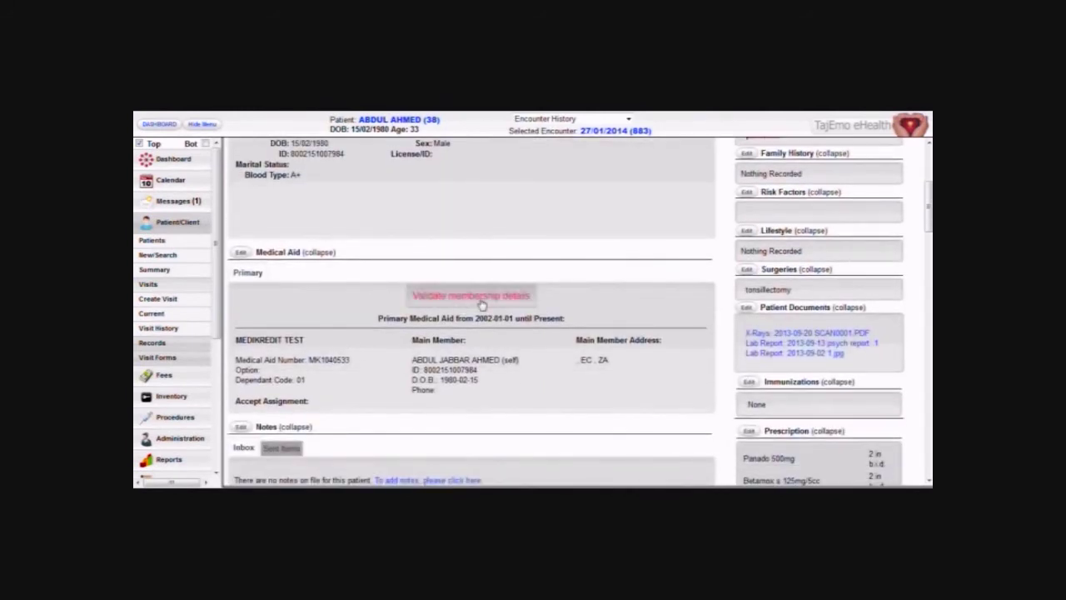
left_click(588, 329)
scroll(460, 308, "up", 5)
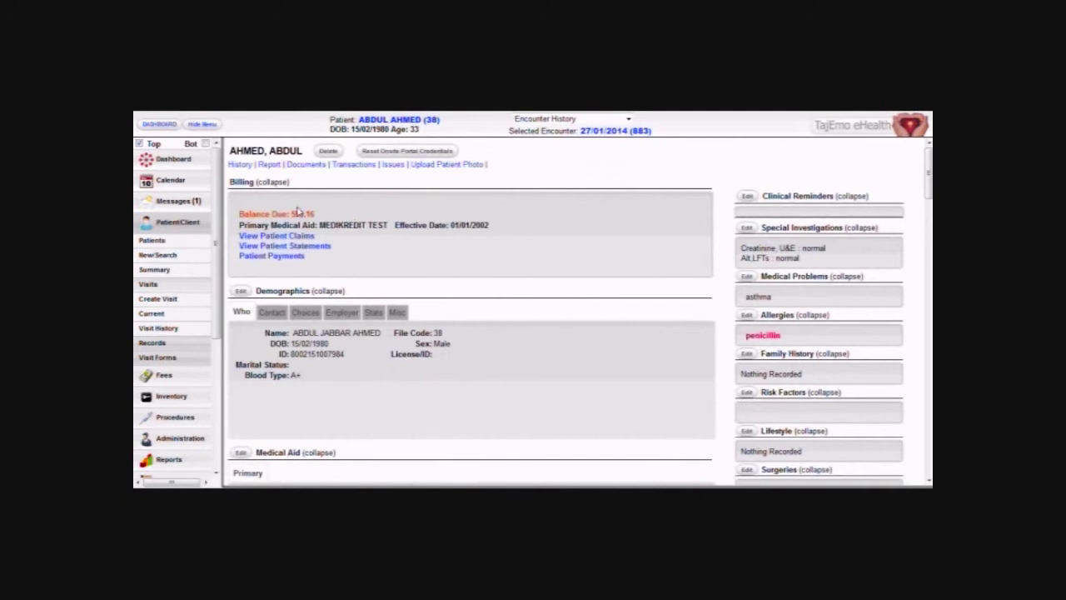
Edit demographics, fetch the matching patient's details from the medical aid immediately, and save.
left_click(240, 291)
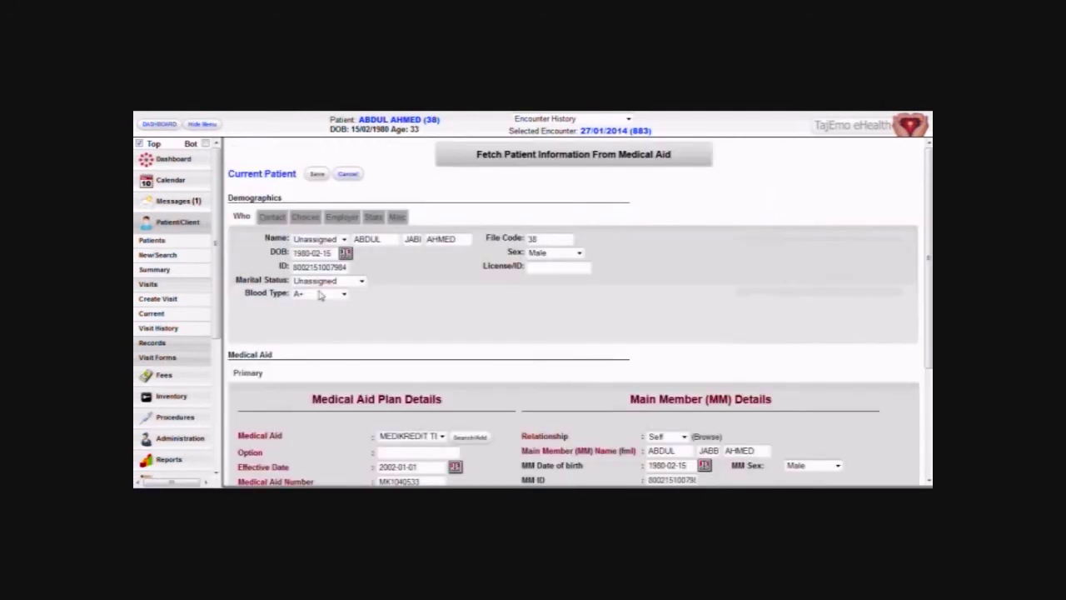
left_click(494, 153)
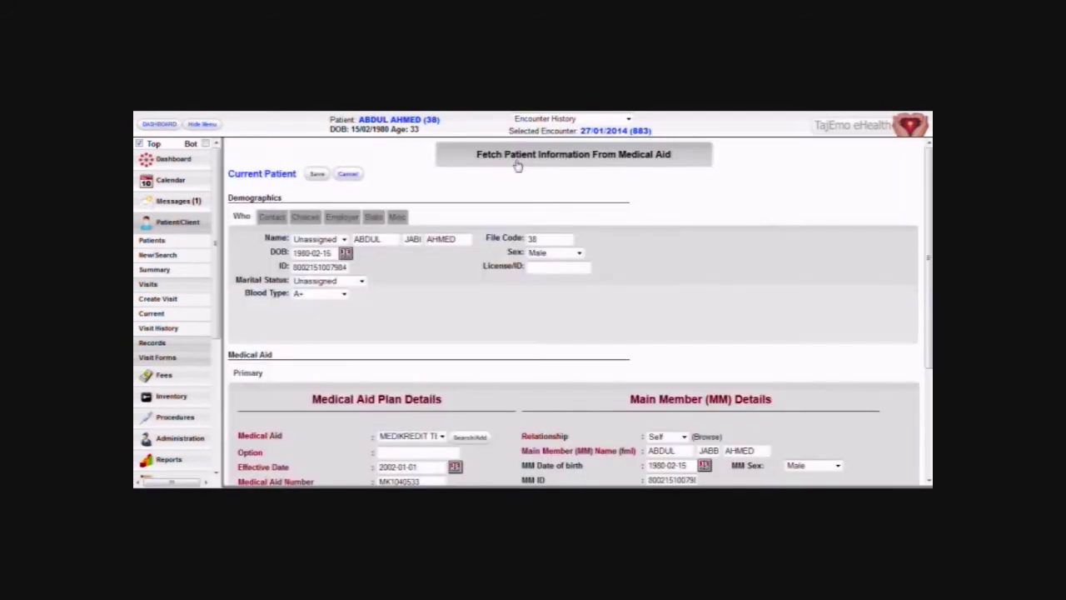
left_click(521, 337)
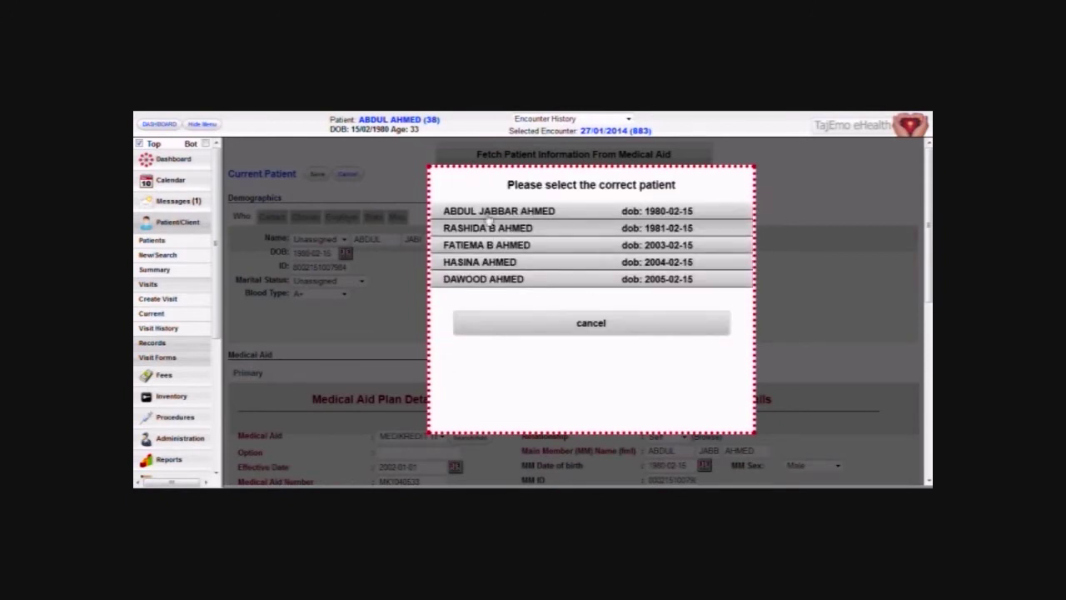
left_click(485, 211)
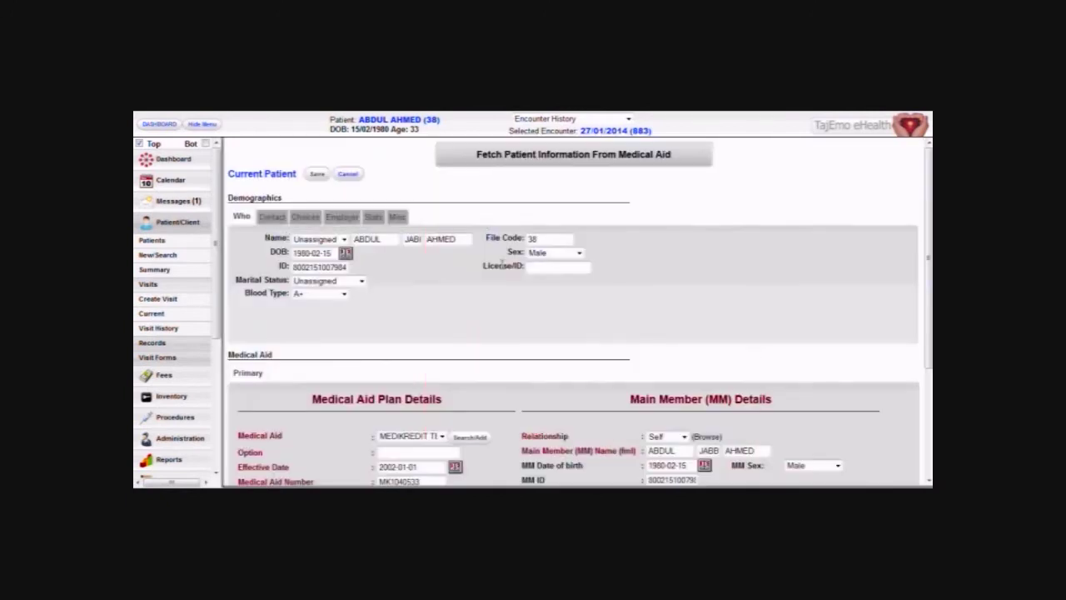
left_click(320, 176)
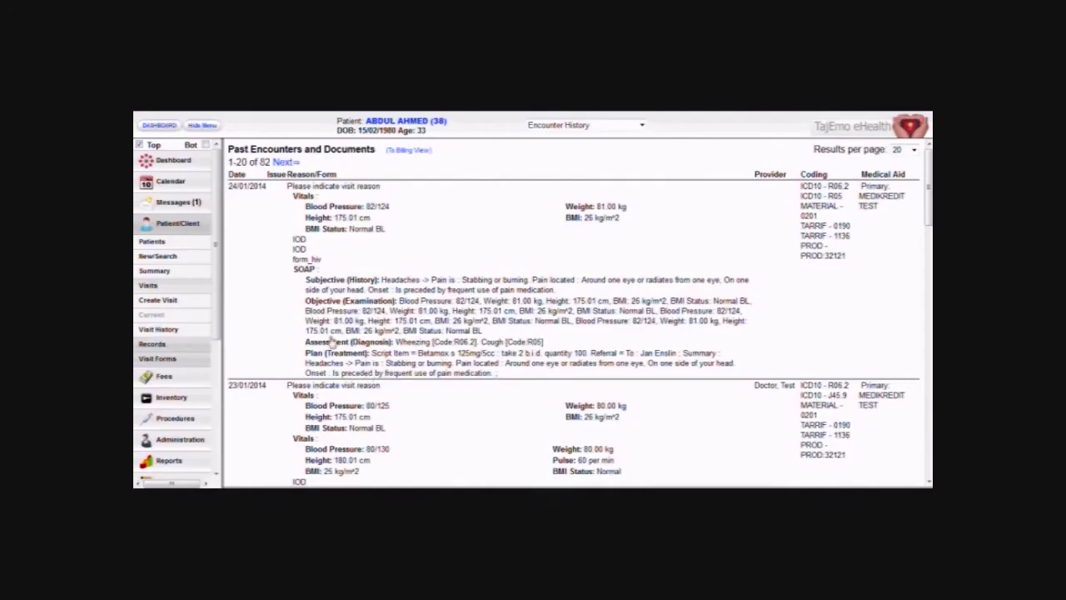
Scroll through the encounter history, then pick New Encounter from its dropdown.
scroll(333, 350, "down", 5)
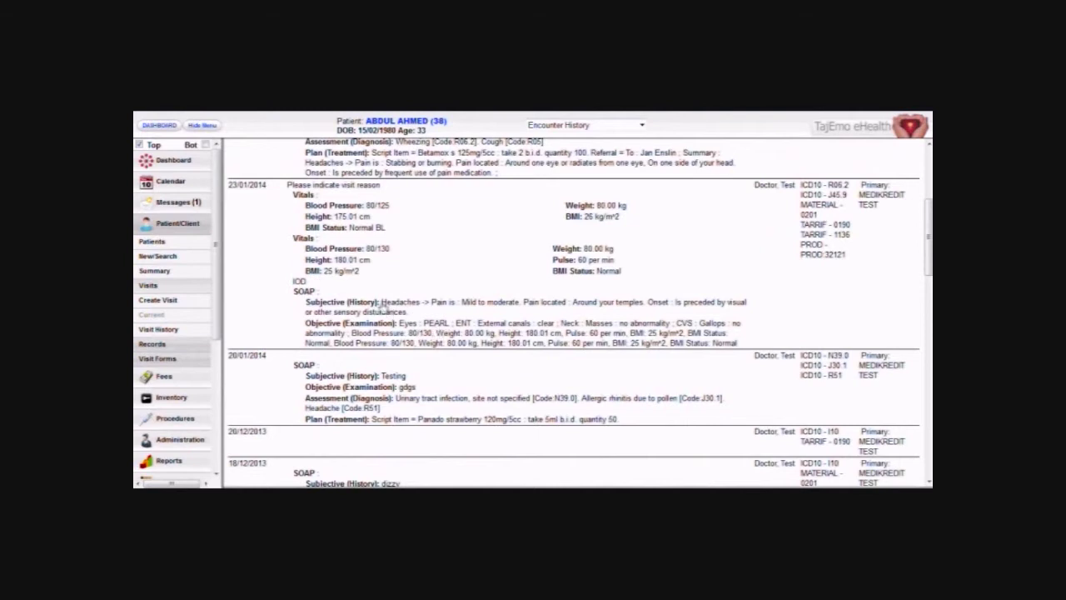
mouse_move(300, 283)
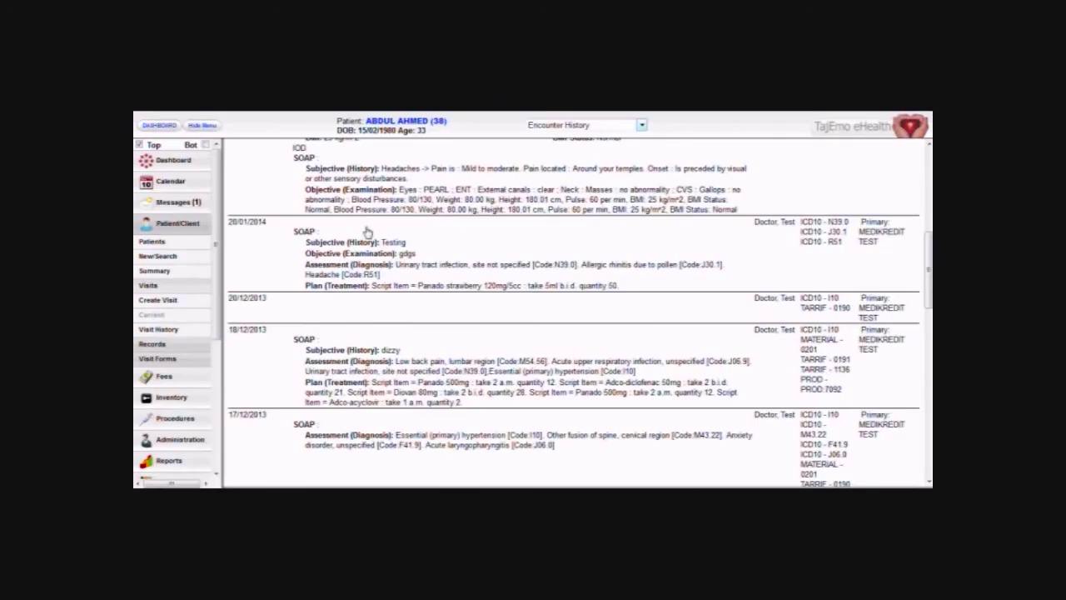
left_click(540, 131)
Save a new encounter with the default 27/01/2014 date at eHealth Test Facility.
left_click(535, 143)
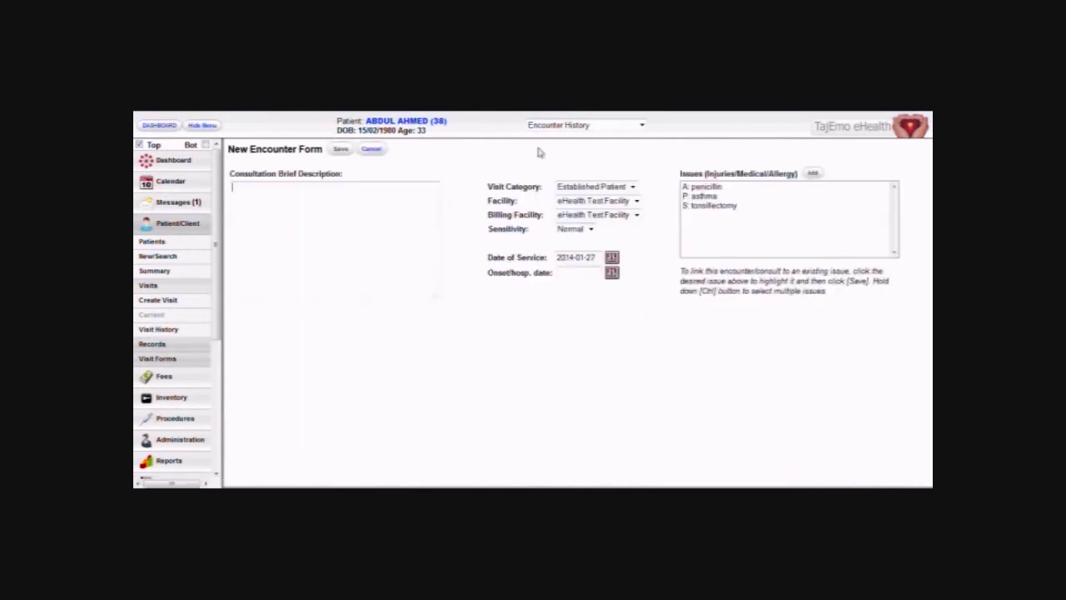
left_click(340, 149)
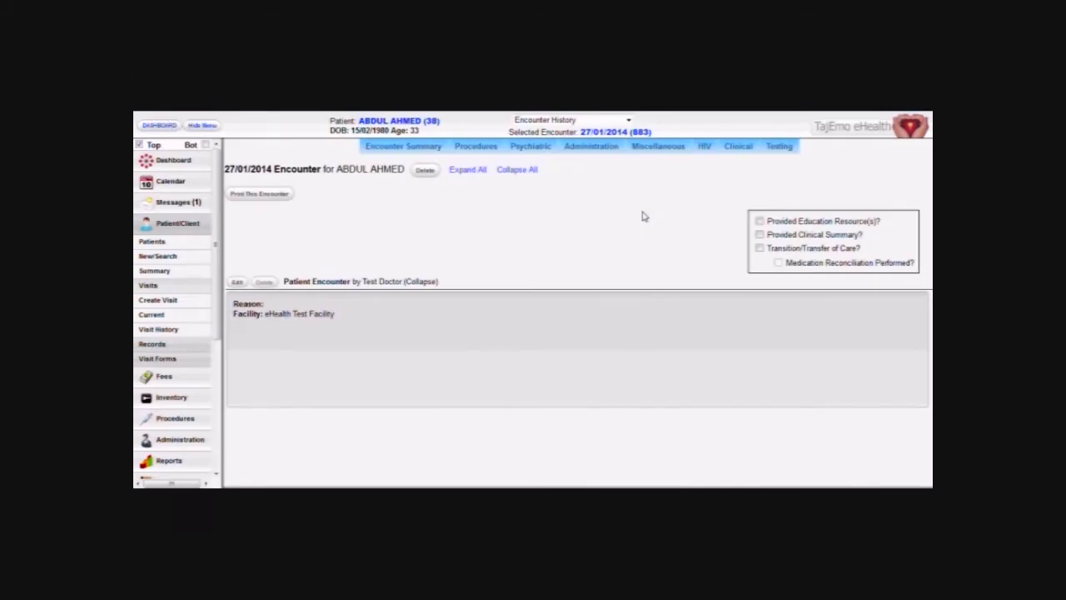
In Clinical > Vitals, enter weight 80, height 167, BP 87/130, and save the form.
left_click(735, 162)
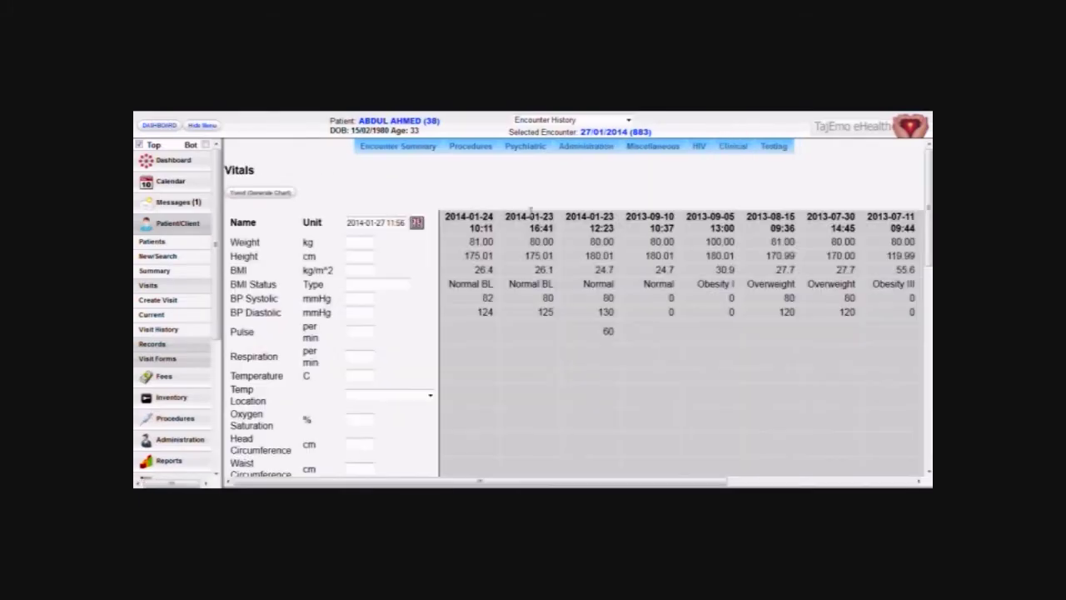
left_click(372, 242)
type("80")
key("Tab")
type("167")
left_click(357, 298)
type("87")
key("Tab")
type("130")
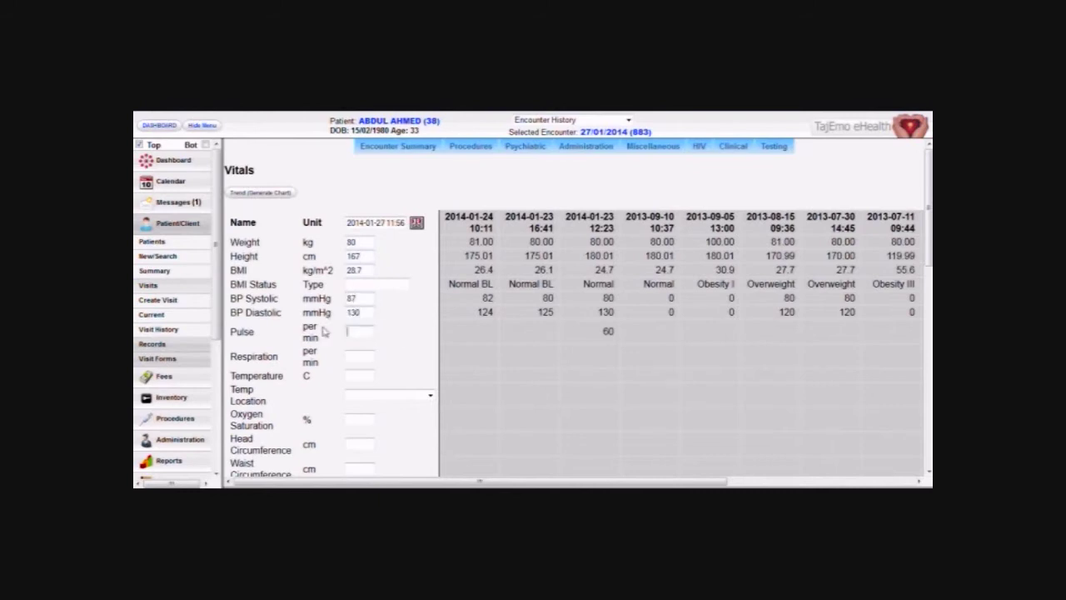
scroll(324, 331, "down", 10)
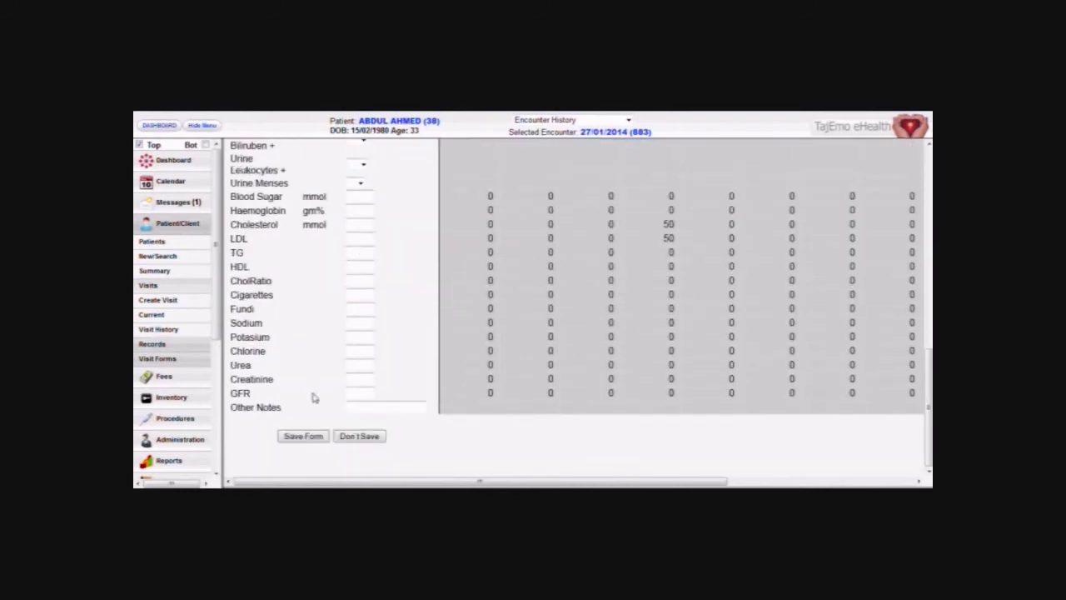
left_click(316, 434)
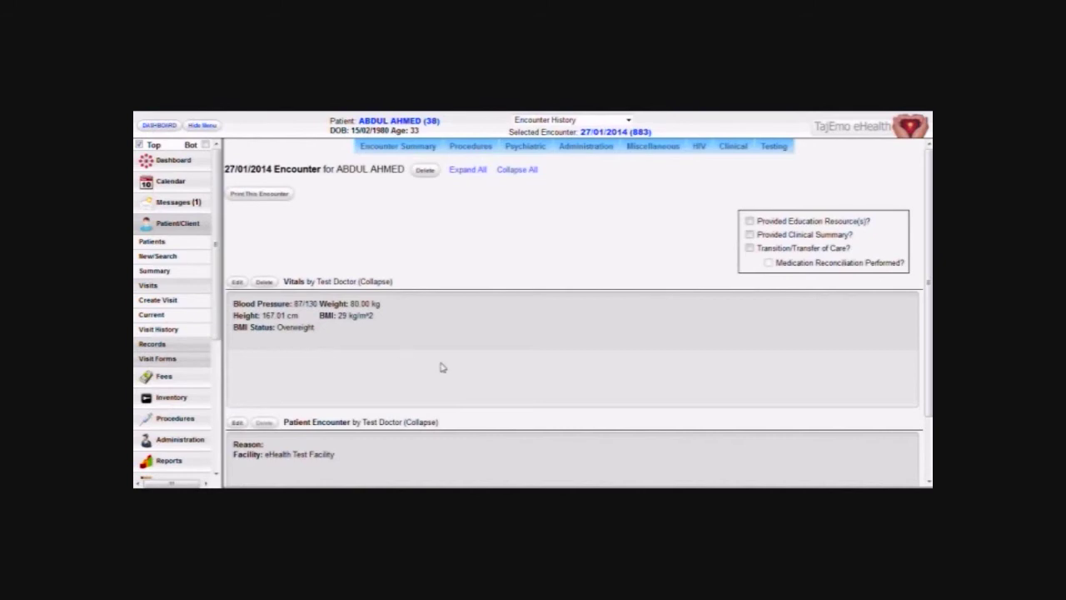
scroll(441, 367, "down", 2)
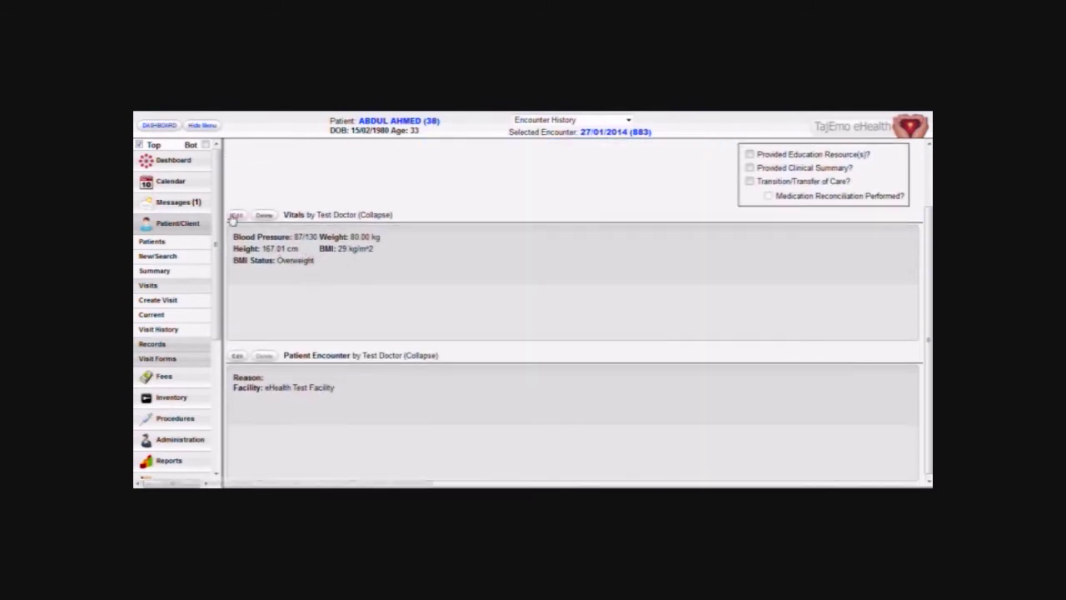
scroll(458, 304, "up", 2)
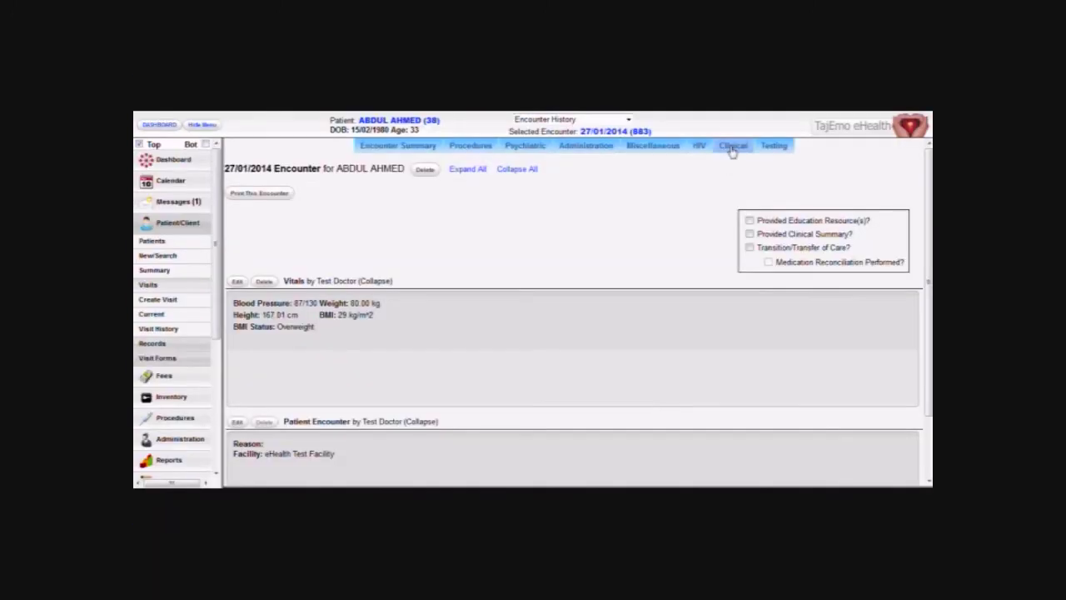
Open the SOAP form and add Headaches as mild to moderate, stabbing or burning pain.
mouse_move(732, 151)
left_click(726, 185)
scroll(282, 323, "down", 4)
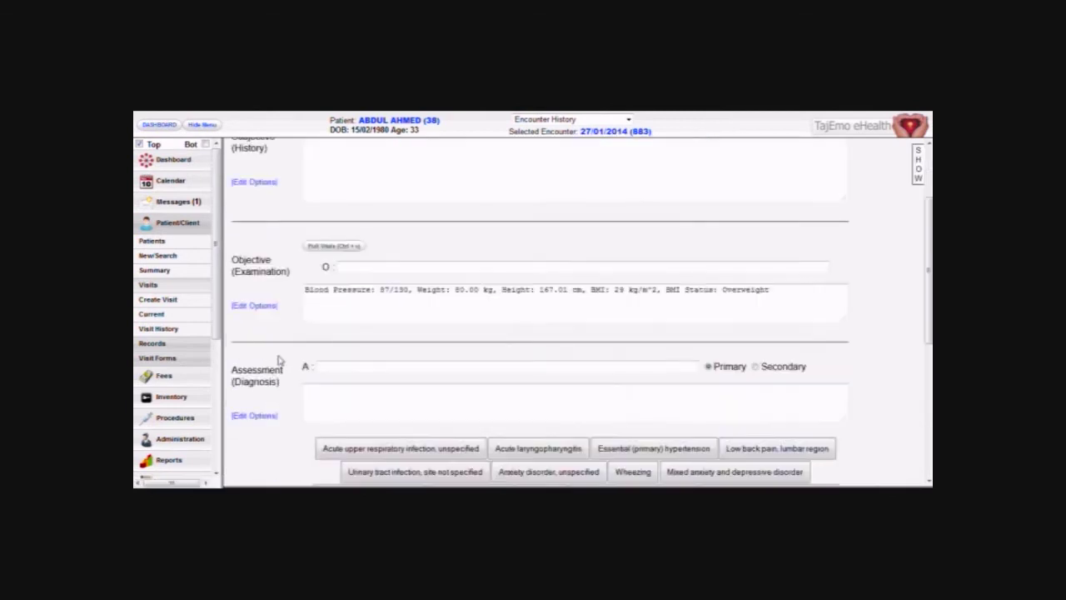
scroll(286, 339, "up", 2)
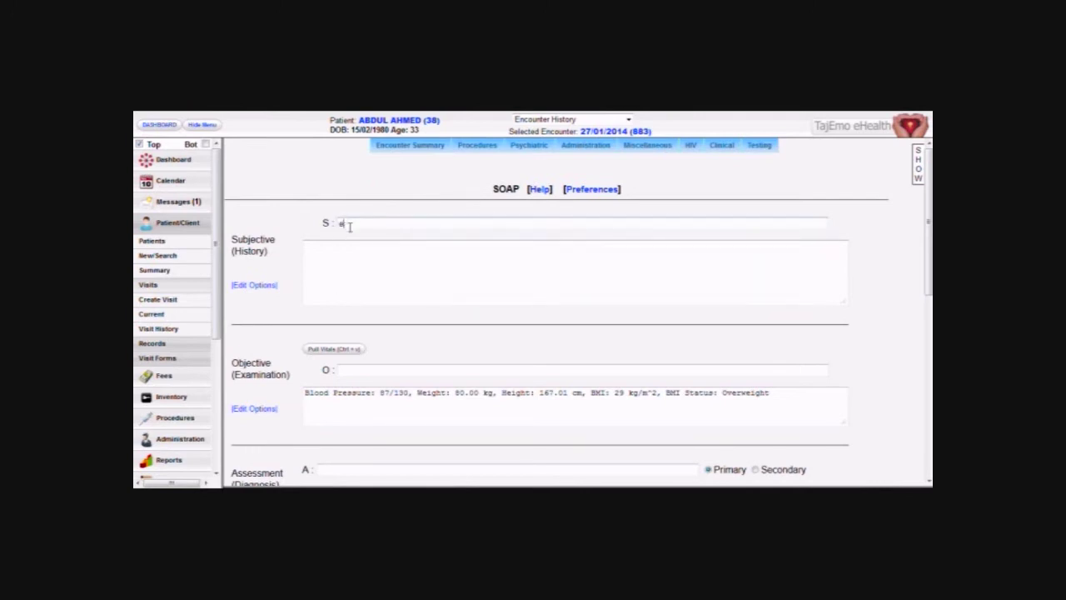
type("head")
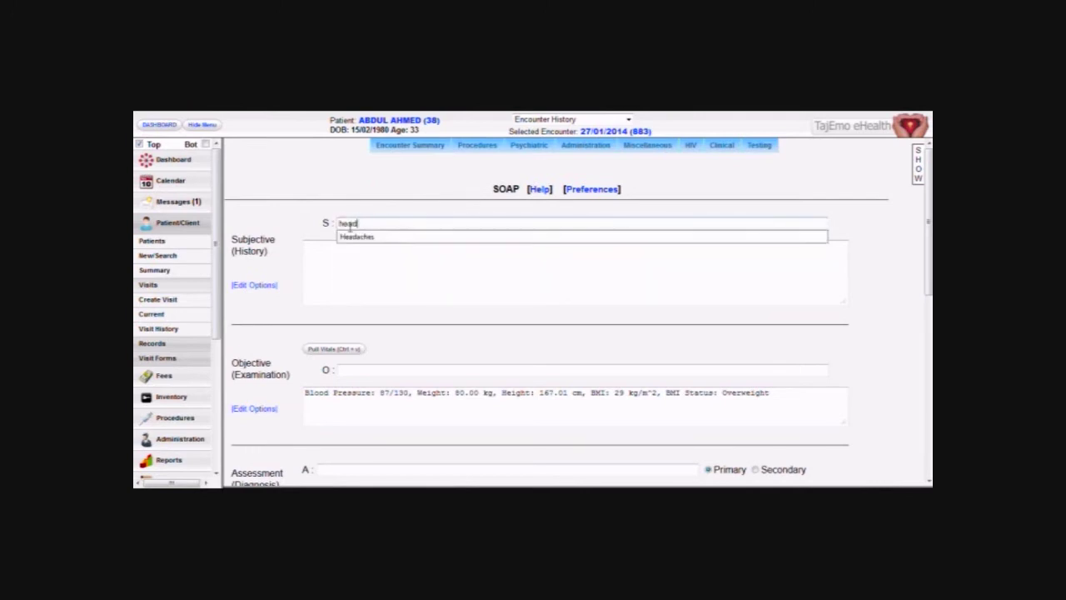
left_click(354, 235)
left_click(556, 240)
left_click(555, 252)
Record pain around one eye and on one side, then insert the headache summary.
left_click(768, 276)
left_click(510, 239)
left_click(503, 253)
left_click(722, 179)
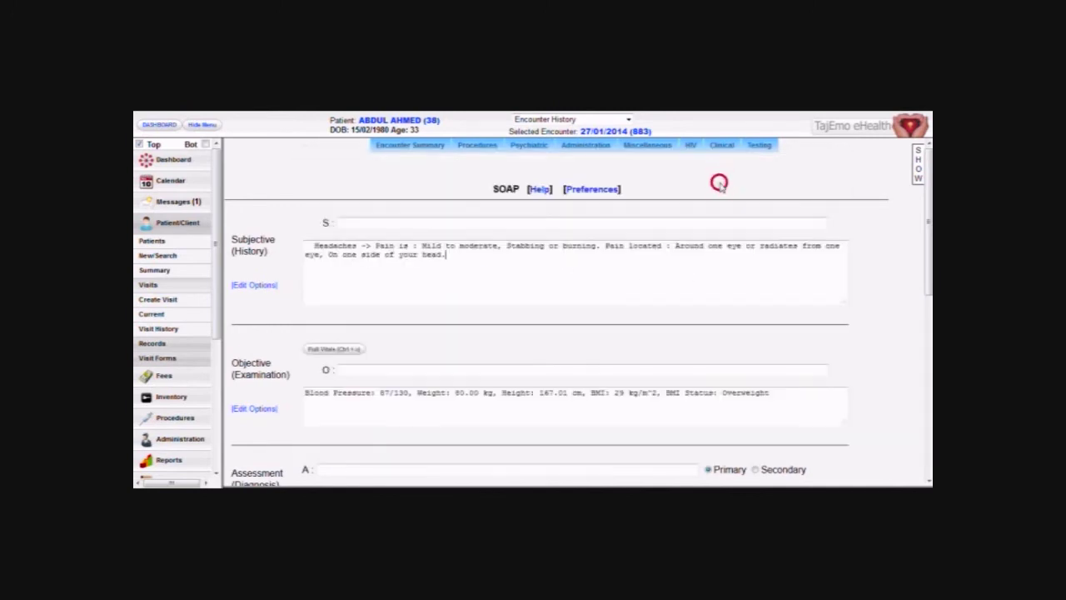
scroll(302, 374, "down", 3)
scroll(275, 352, "up", 3)
left_click(452, 264)
scroll(316, 384, "down", 3)
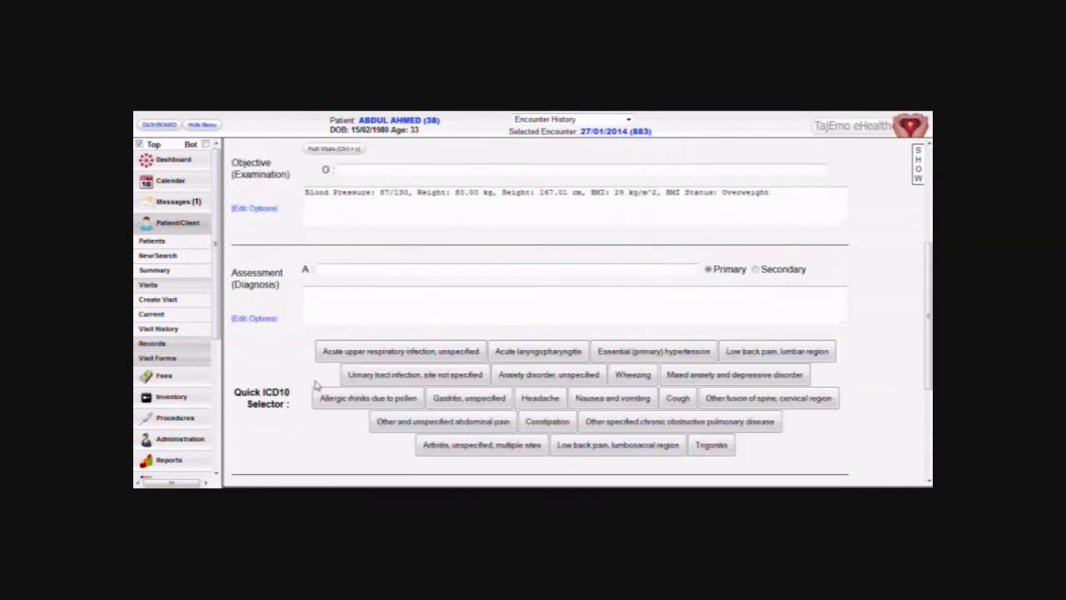
Search 'primary' and set Essential (primary) hypertension as the primary diagnosis.
left_click(348, 270)
type("primary")
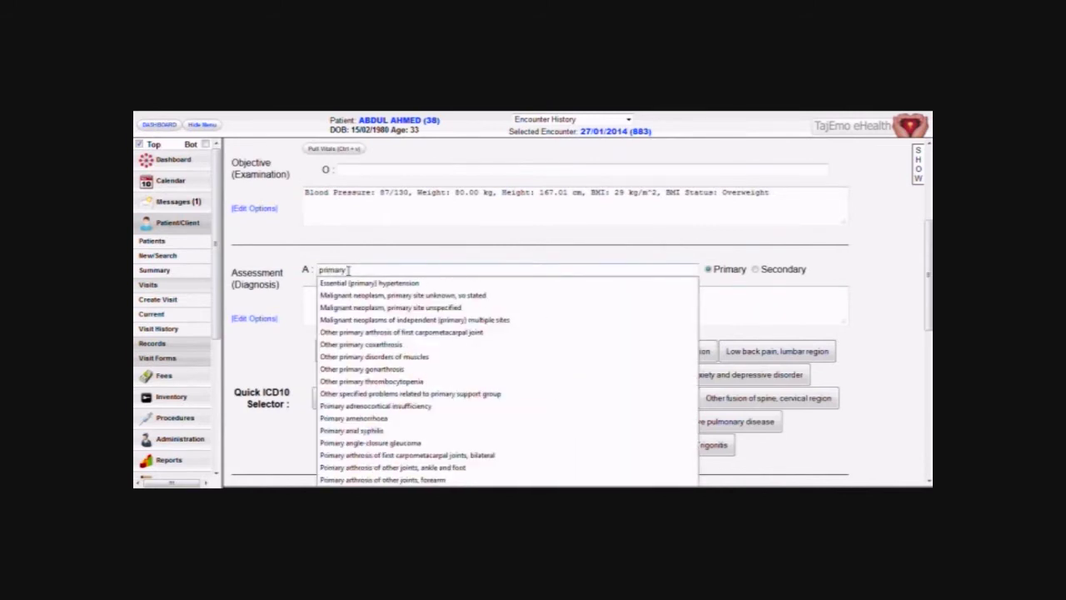
left_click(363, 283)
left_click(408, 297)
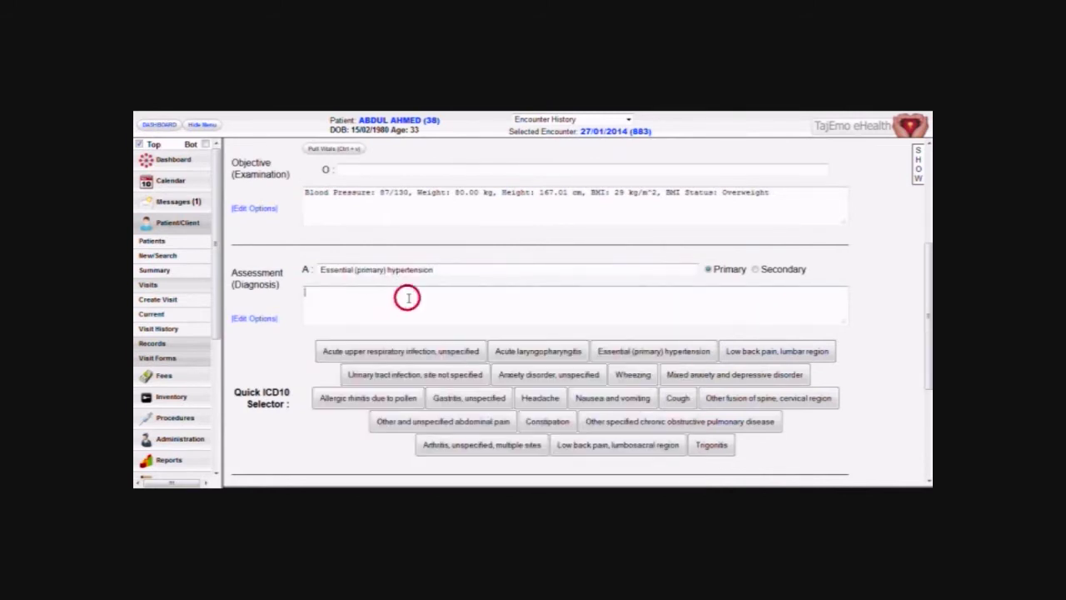
scroll(278, 341, "down", 2)
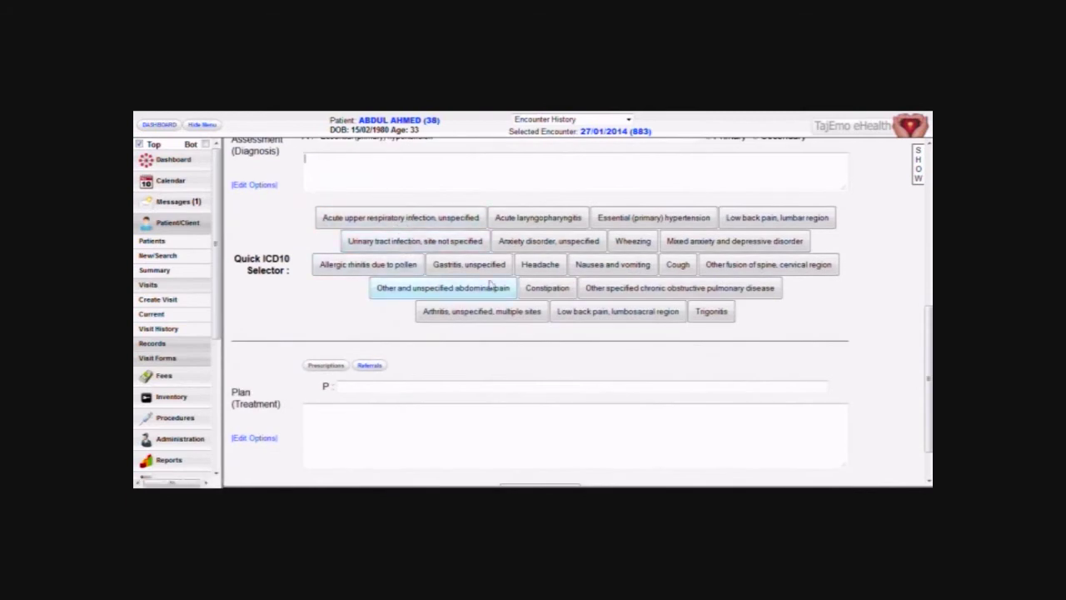
Add Headache R51, Anxiety disorder F41.9, Wheezing R06.2 and Essential hypertension I10 to the assessment.
left_click(540, 265)
left_click(548, 240)
left_click(633, 240)
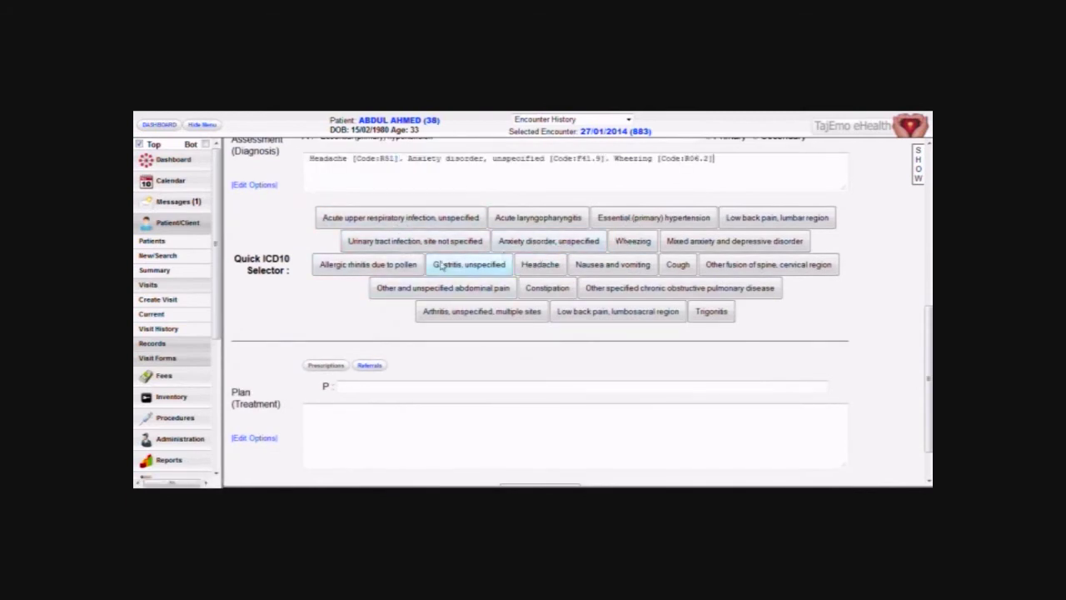
scroll(442, 264, "up", 1)
left_click(447, 198)
key("Return")
scroll(296, 347, "down", 1)
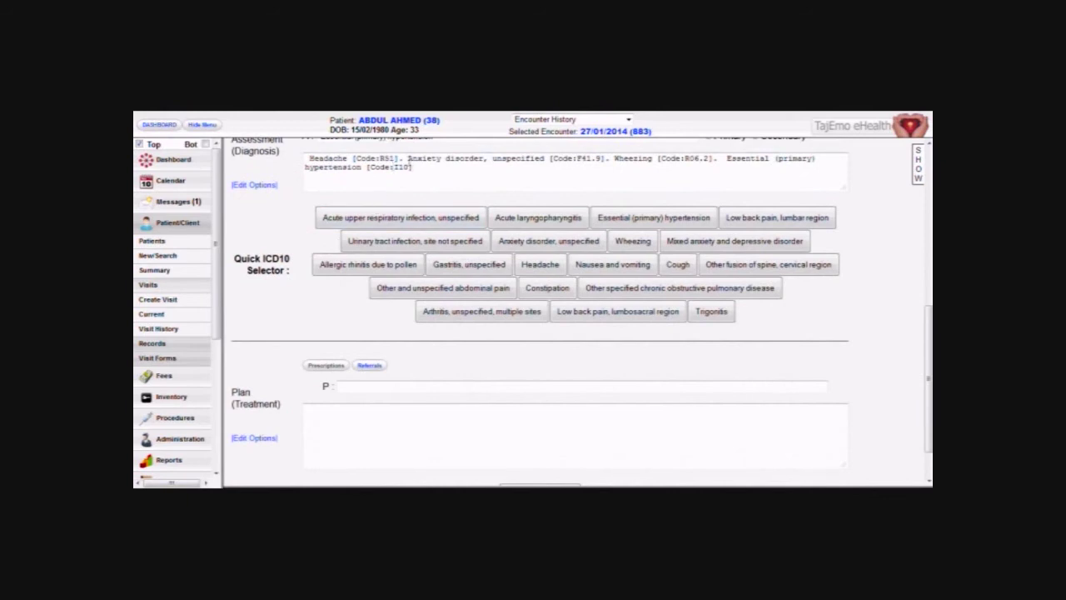
scroll(267, 346, "down", 1)
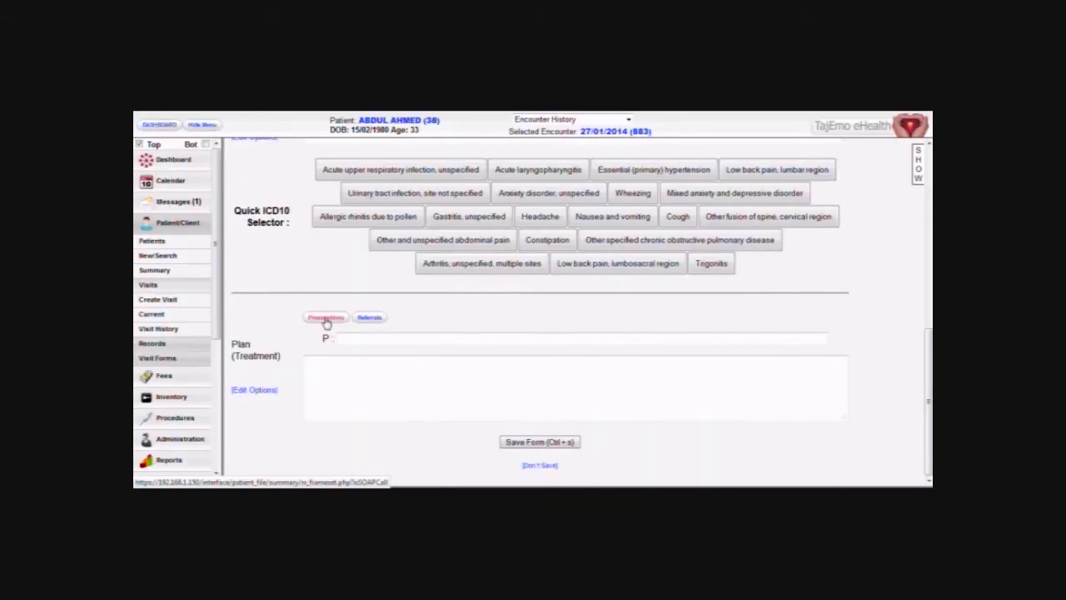
Prescribe Panado strawberry 120mg/5cc, take 2, with R51 and R06.2 justifiers, and save it.
left_click(323, 315)
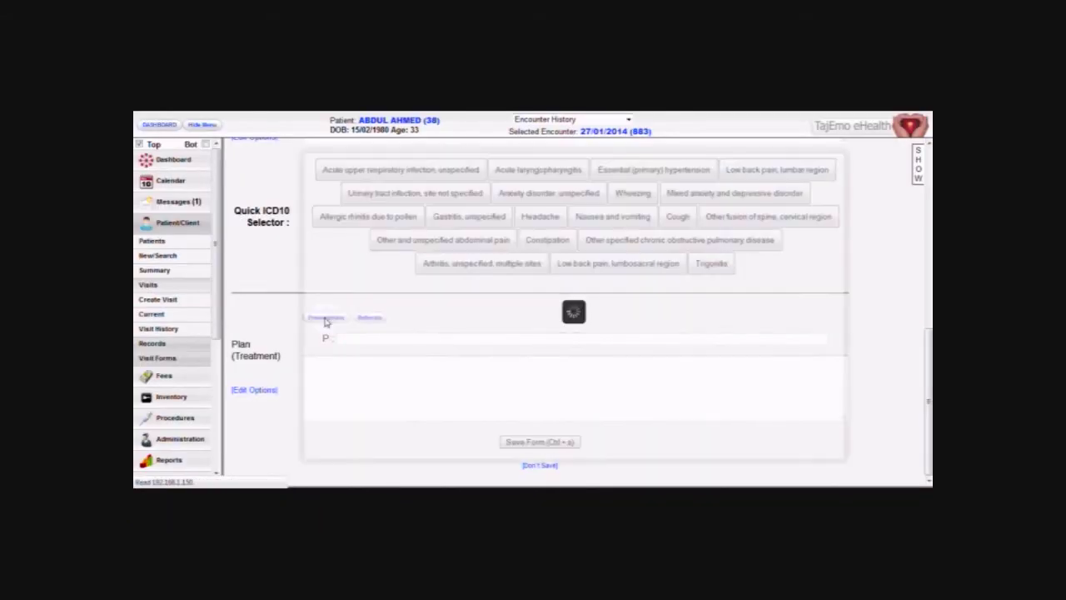
left_click(540, 233)
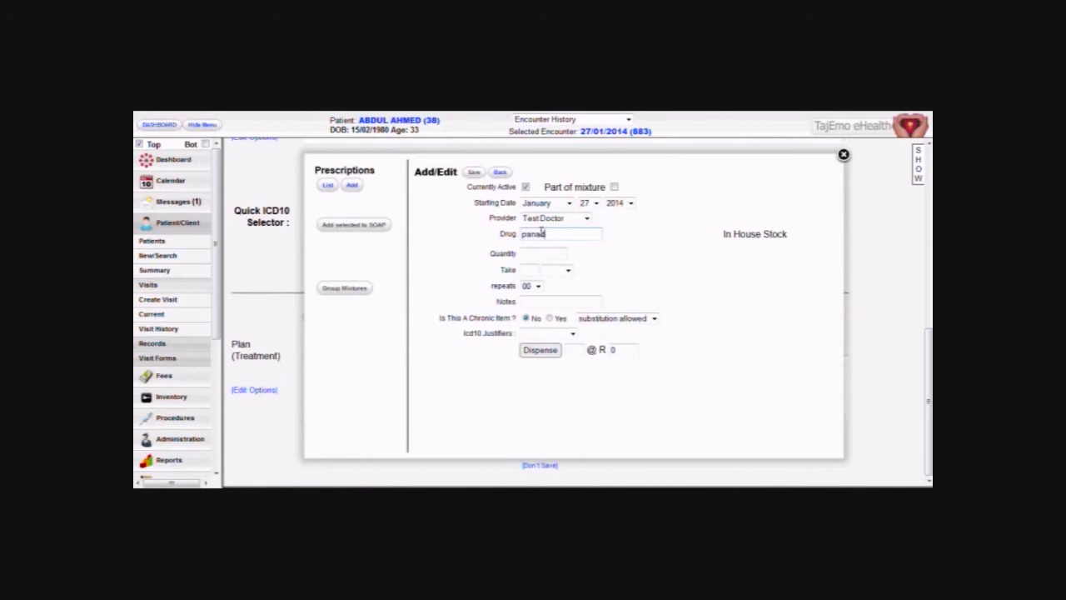
key("Return")
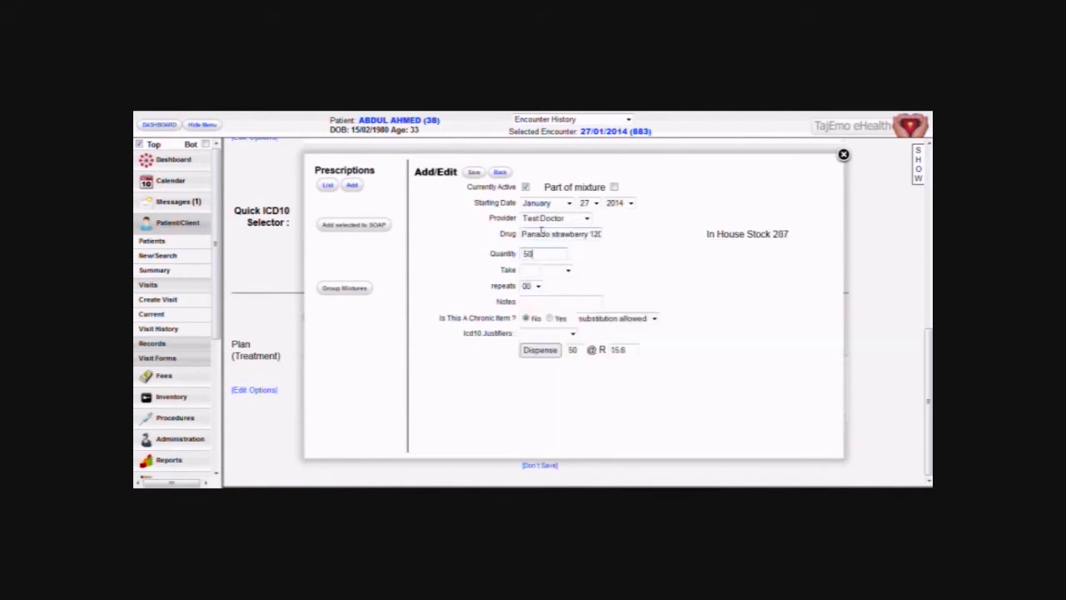
type("2")
left_click(558, 333)
left_click(532, 354)
left_click(547, 335)
left_click(542, 365)
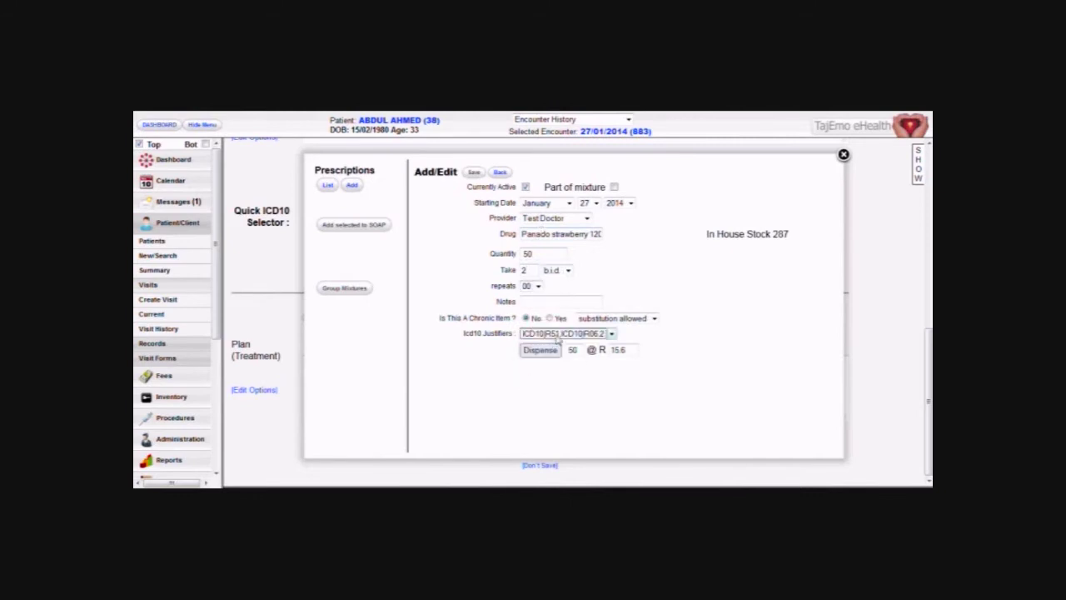
left_click(474, 172)
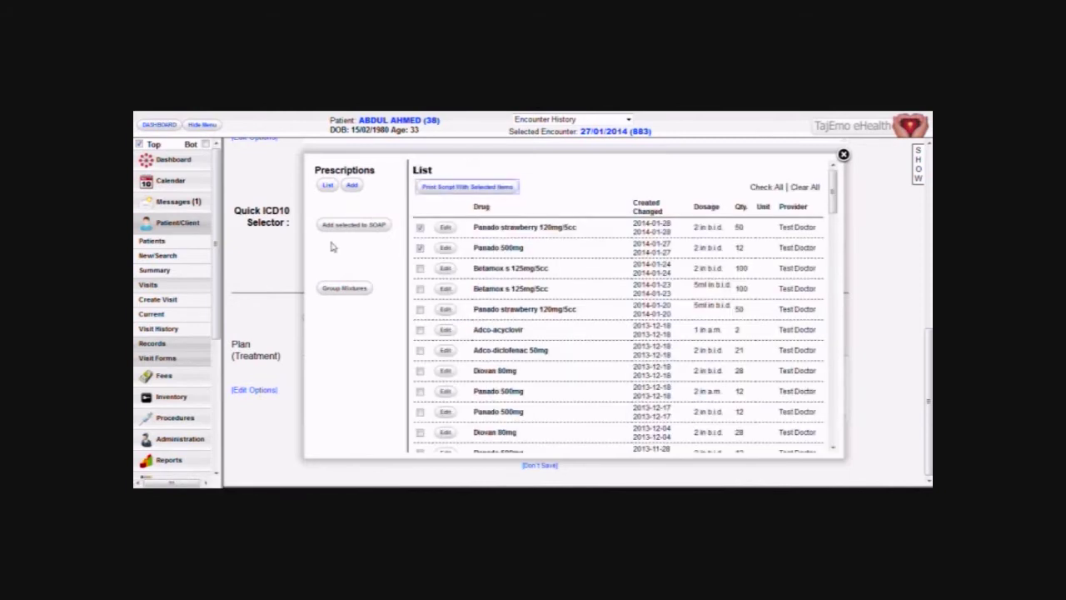
Add both checked Panado scripts to the SOAP treatment plan.
left_click(450, 184)
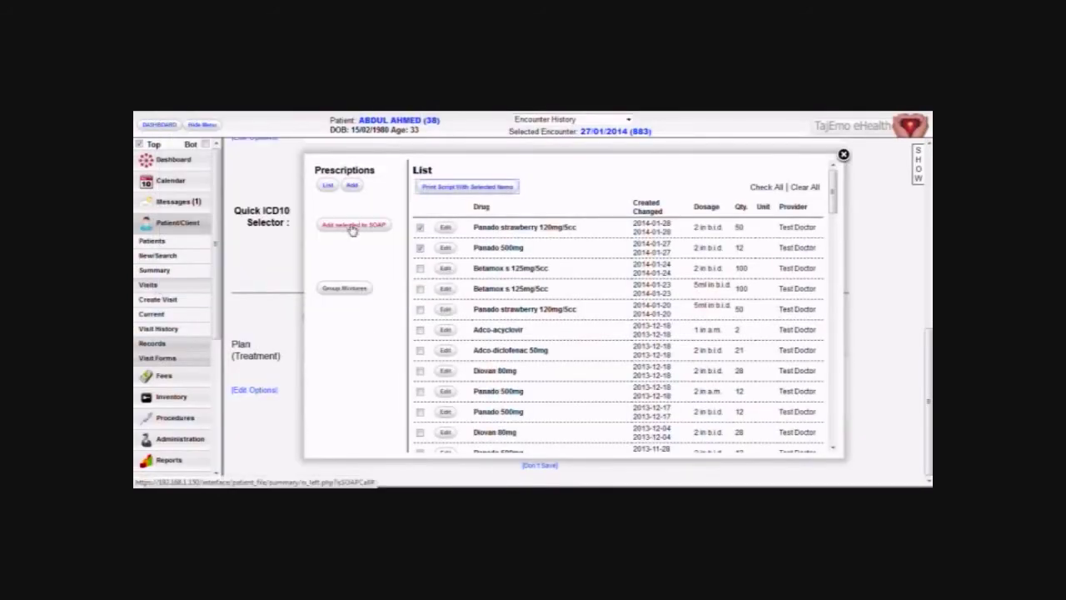
left_click(354, 225)
left_click_drag(512, 361, 310, 361)
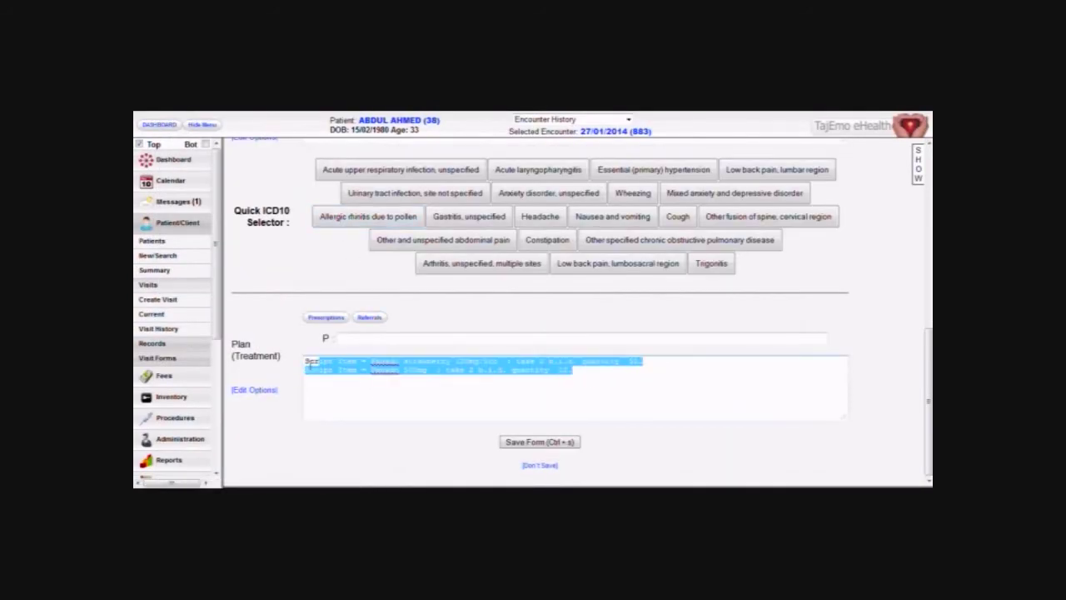
left_click(382, 384)
left_click(584, 372)
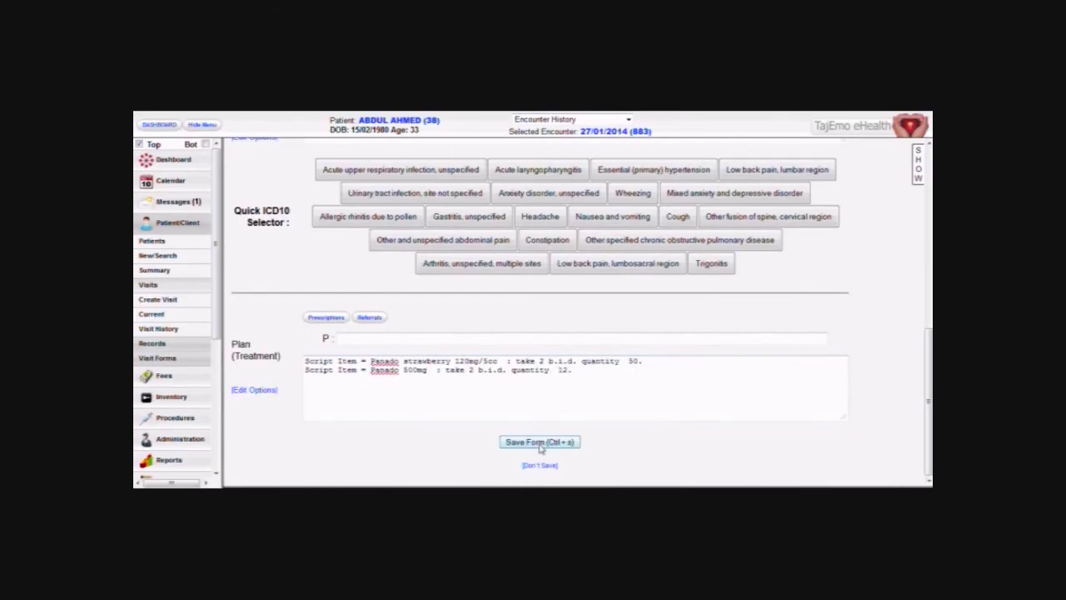
left_click(370, 317)
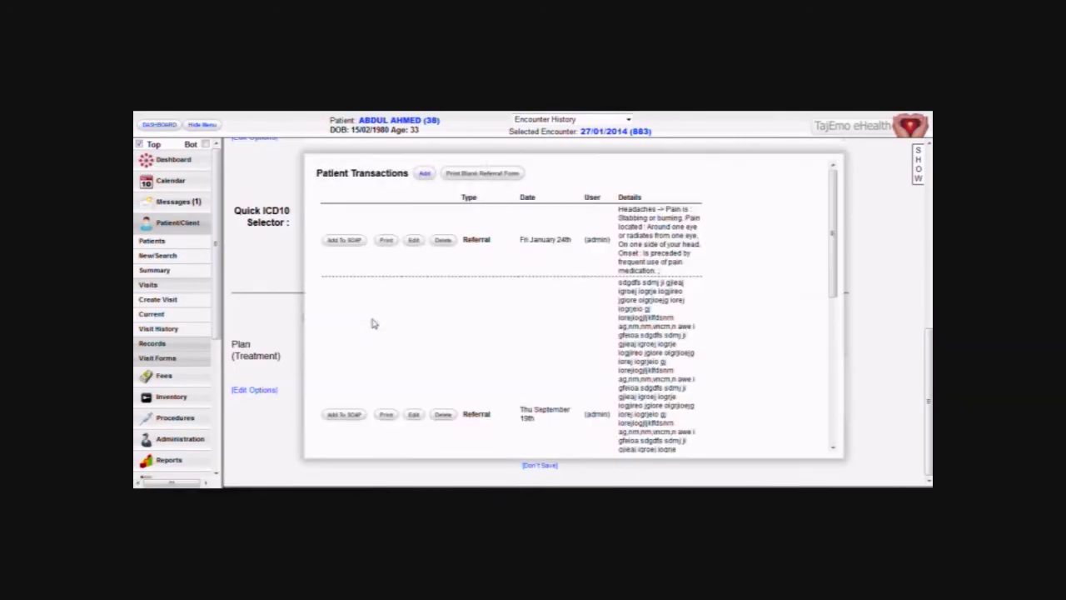
Create and save a new headache referral to the surgeon.
left_click(423, 177)
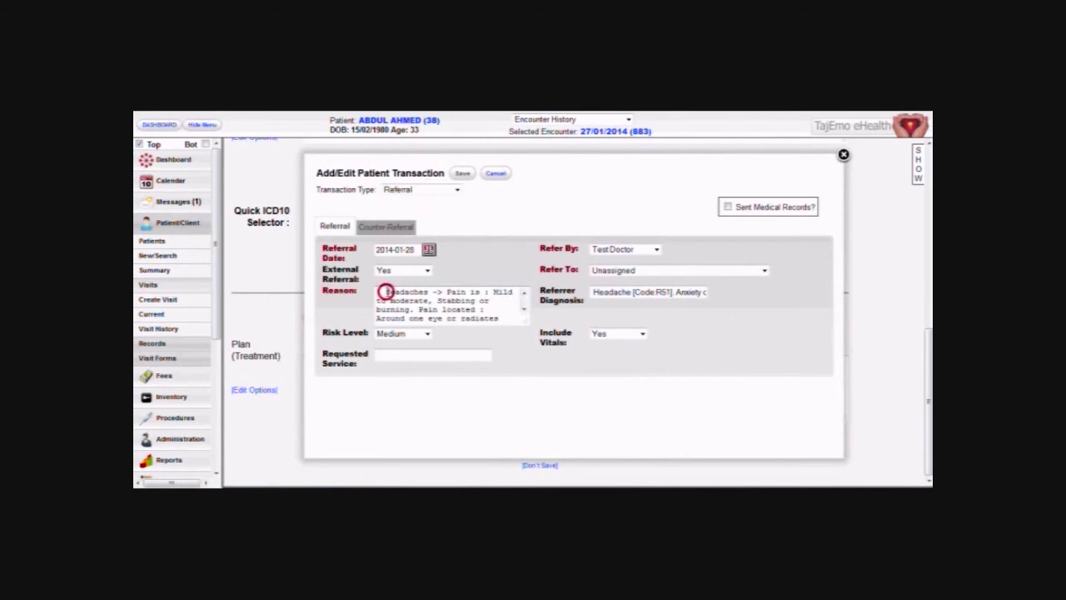
scroll(474, 310, "down", 1)
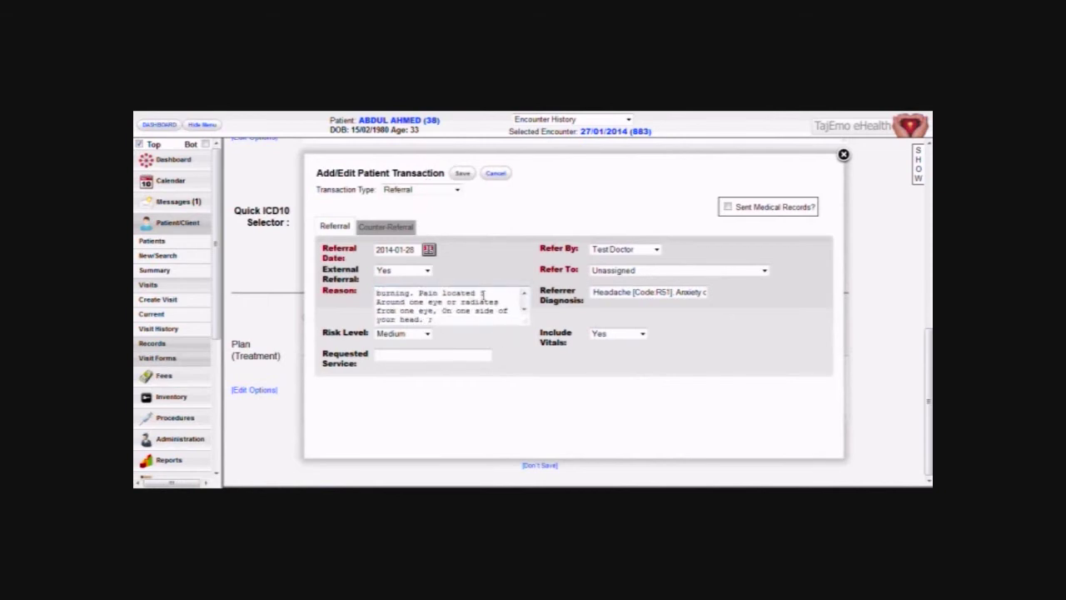
scroll(454, 308, "up", 1)
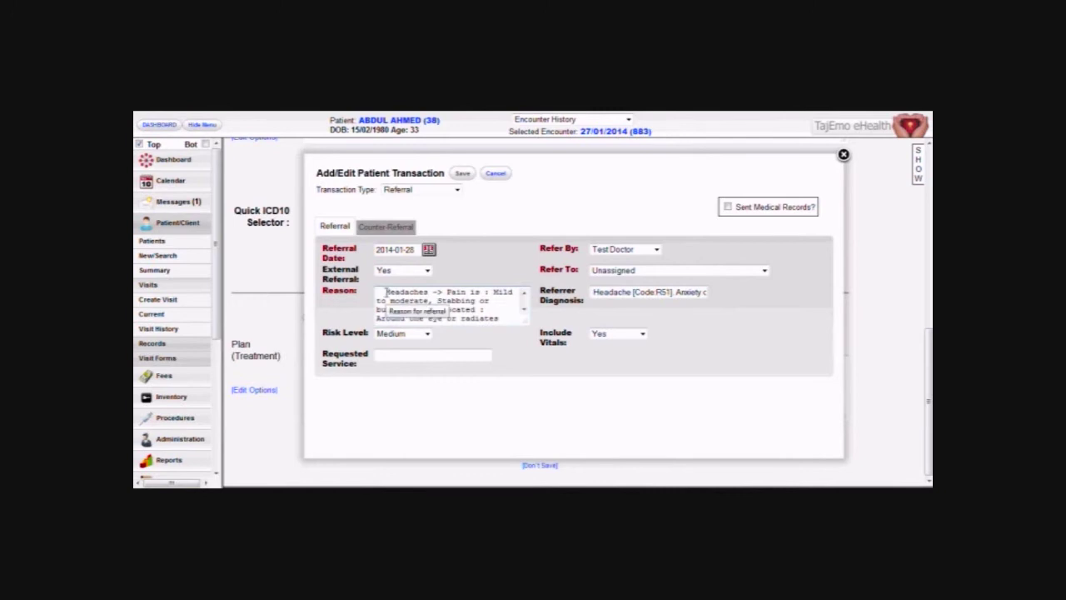
left_click(662, 271)
left_click(626, 352)
left_click(459, 175)
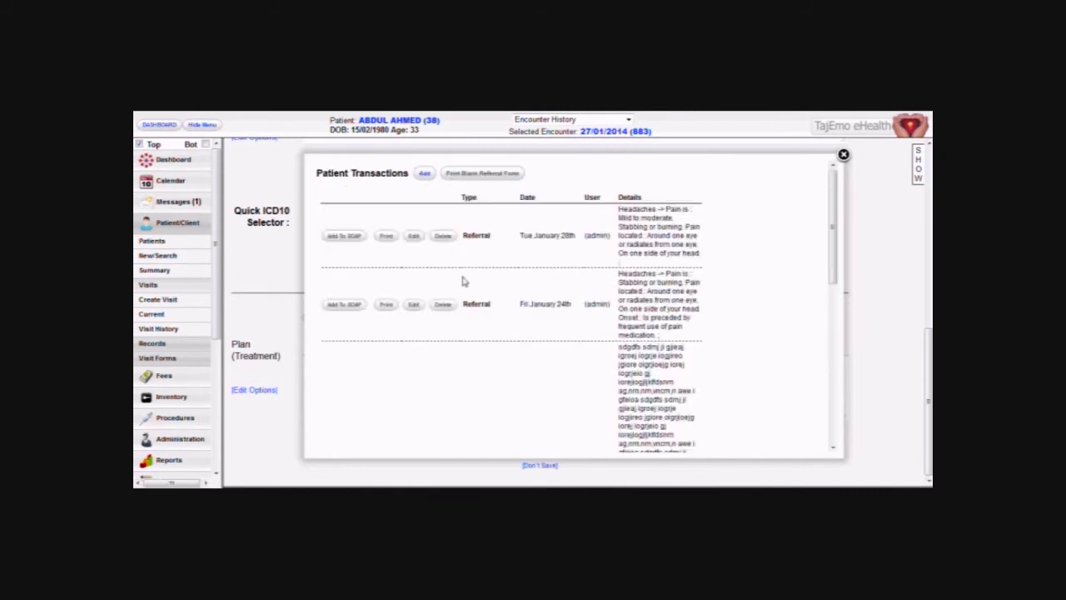
Print the referral letter, add the referral to the SOAP plan and save the encounter form.
left_click(386, 237)
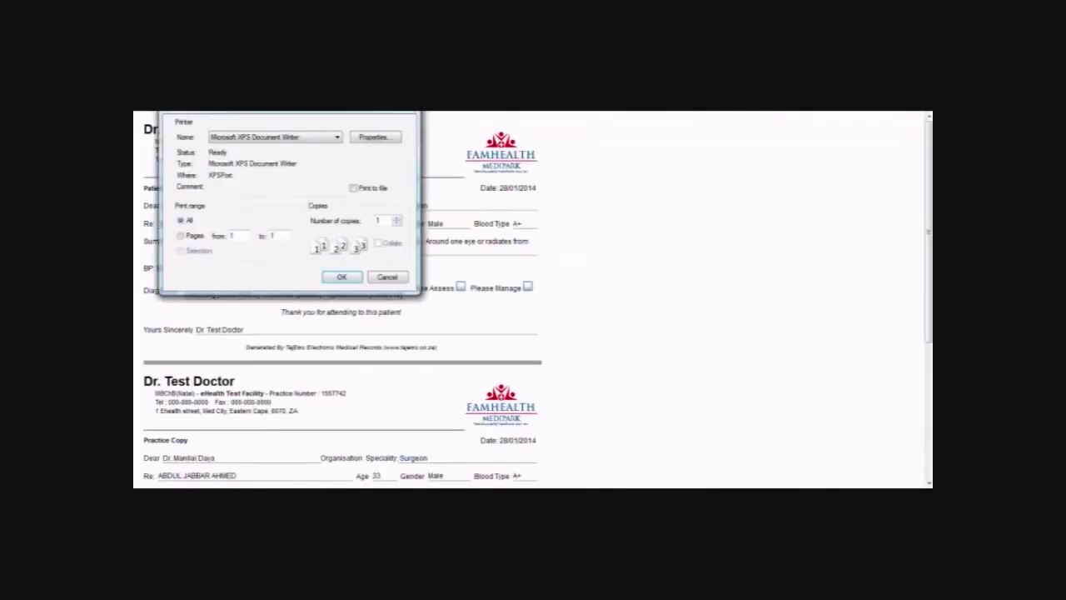
key("Escape")
left_click(346, 236)
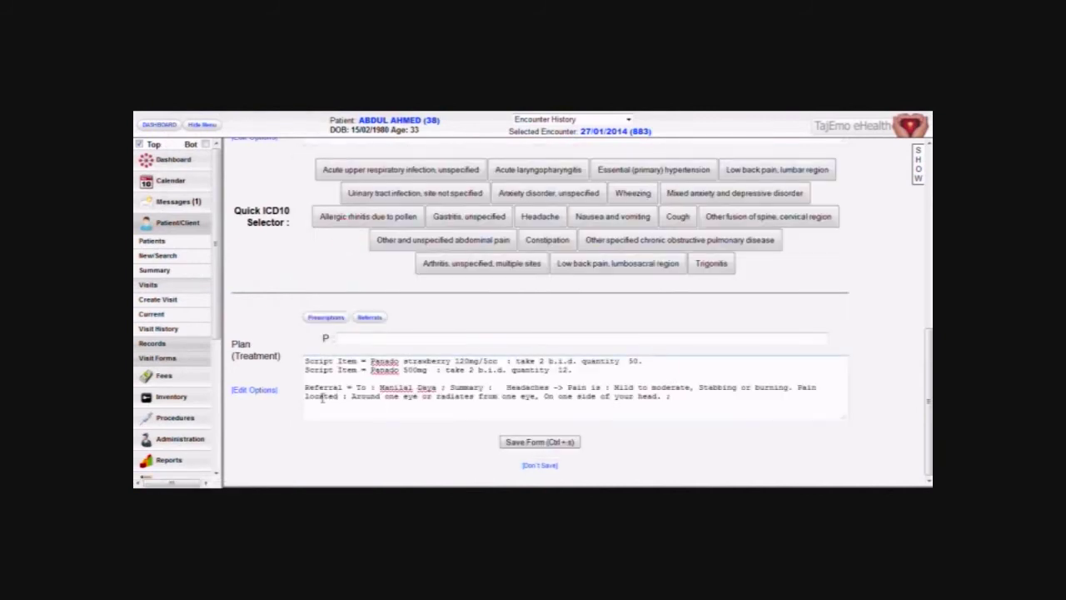
left_click(531, 442)
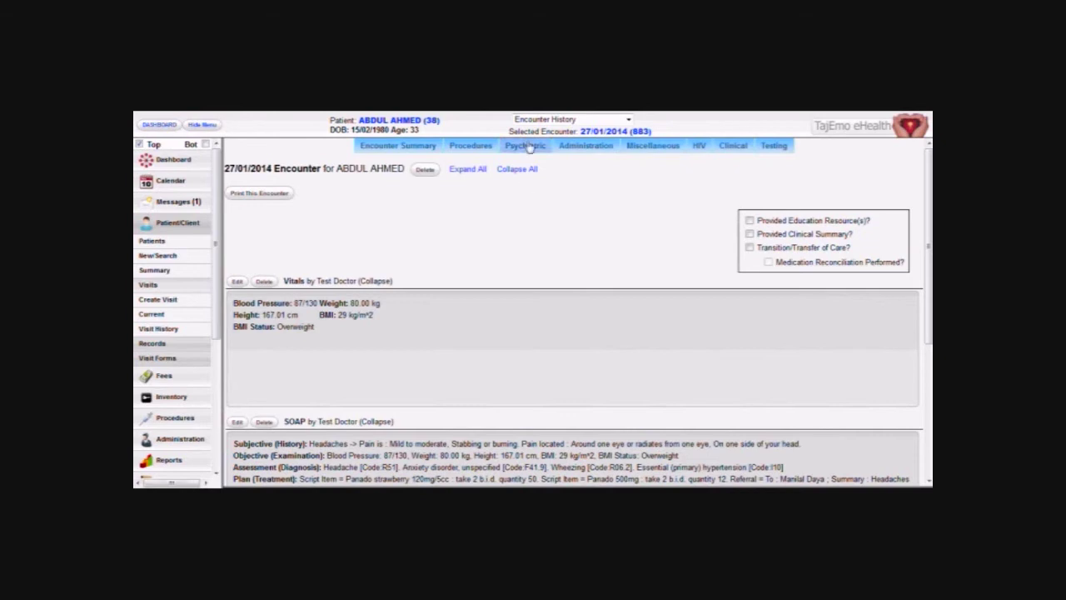
Open the psychiatric visit form and fill History of Present Illness from the depression questionnaire.
left_click(528, 161)
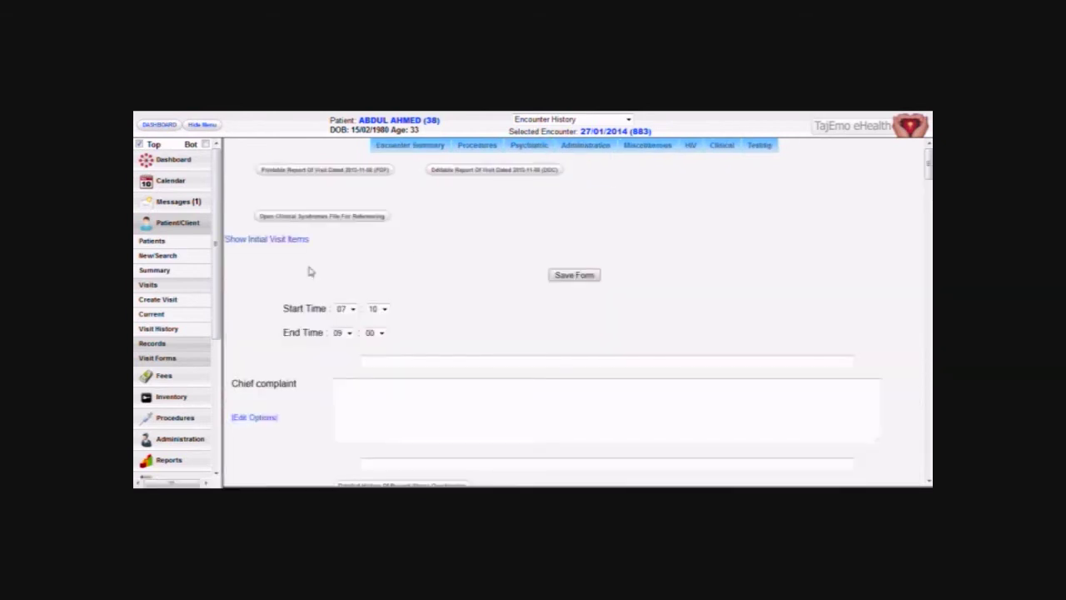
scroll(290, 305, "down", 6)
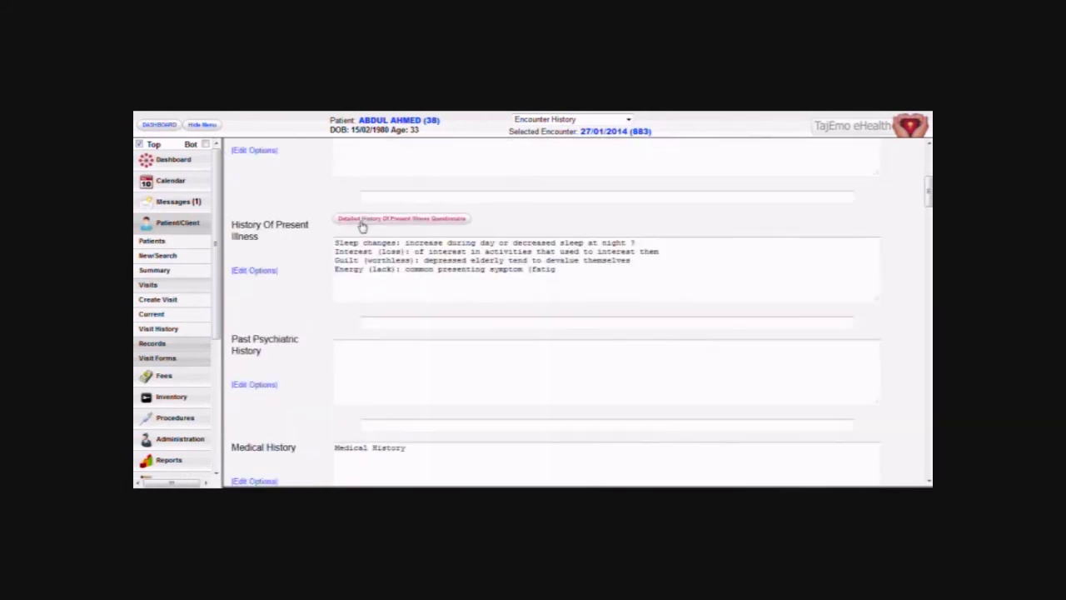
left_click(363, 220)
left_click(285, 293)
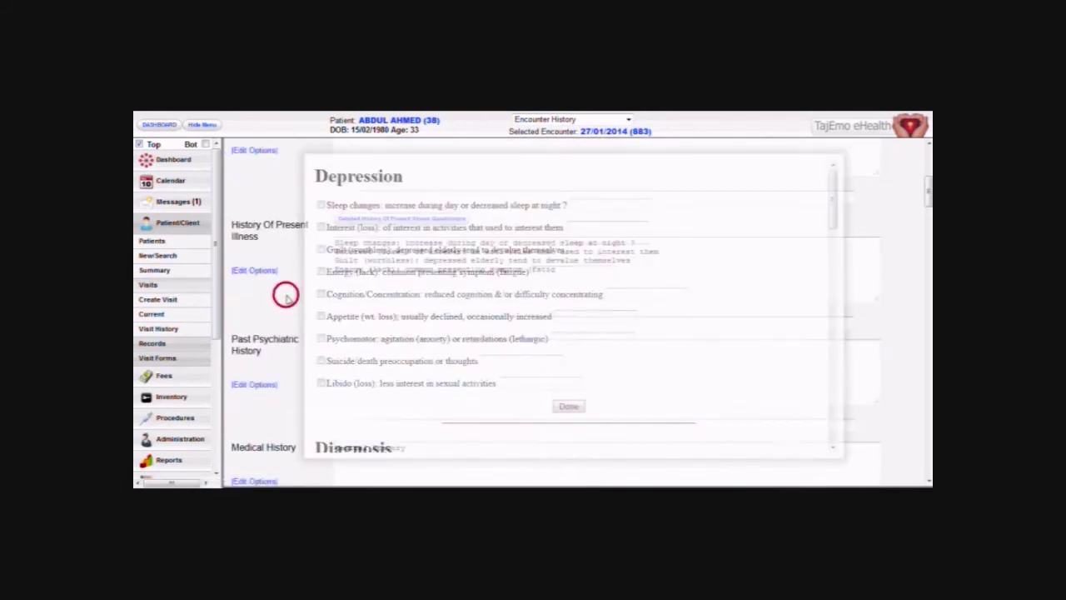
scroll(285, 353, "down", 5)
scroll(287, 355, "down", 6)
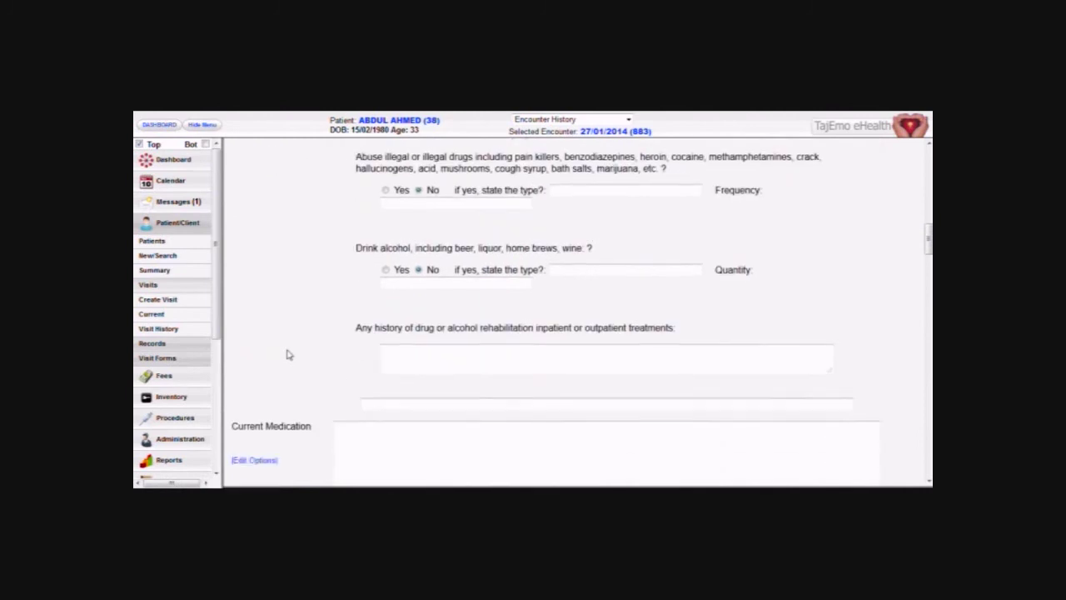
scroll(298, 364, "up", 7)
scroll(296, 366, "up", 10)
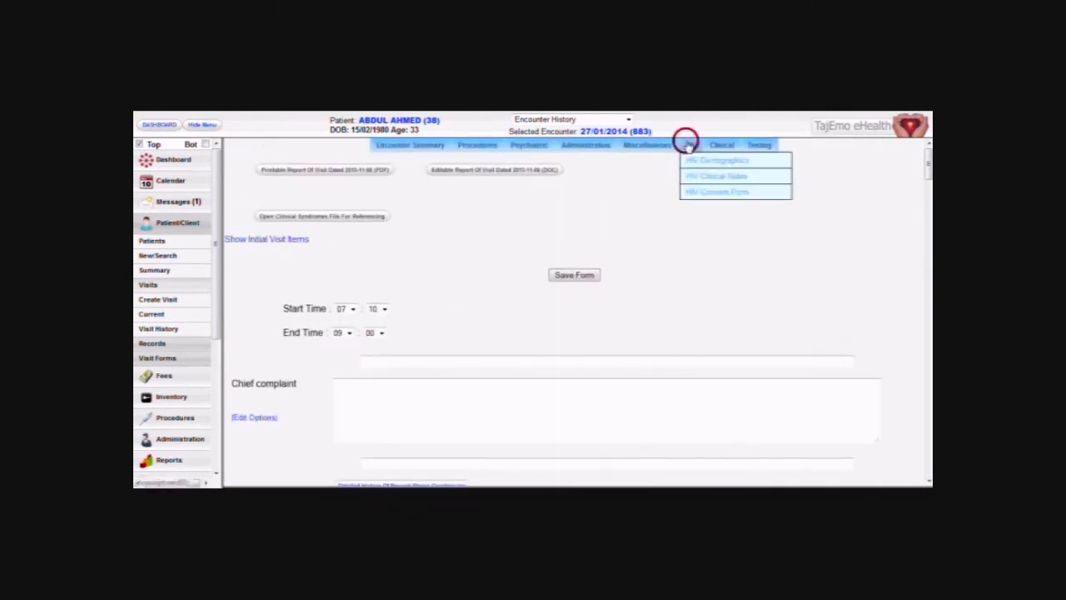
Open the HIV demographics form, then switch to the HIV follow-up form.
left_click(691, 160)
scroll(275, 345, "down", 6)
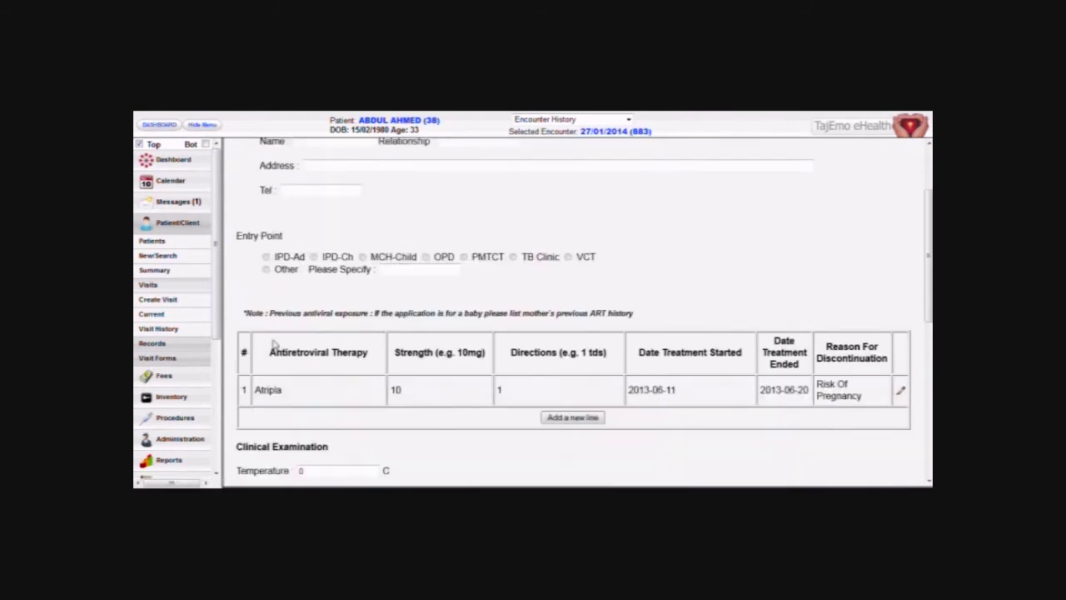
scroll(269, 375, "up", 8)
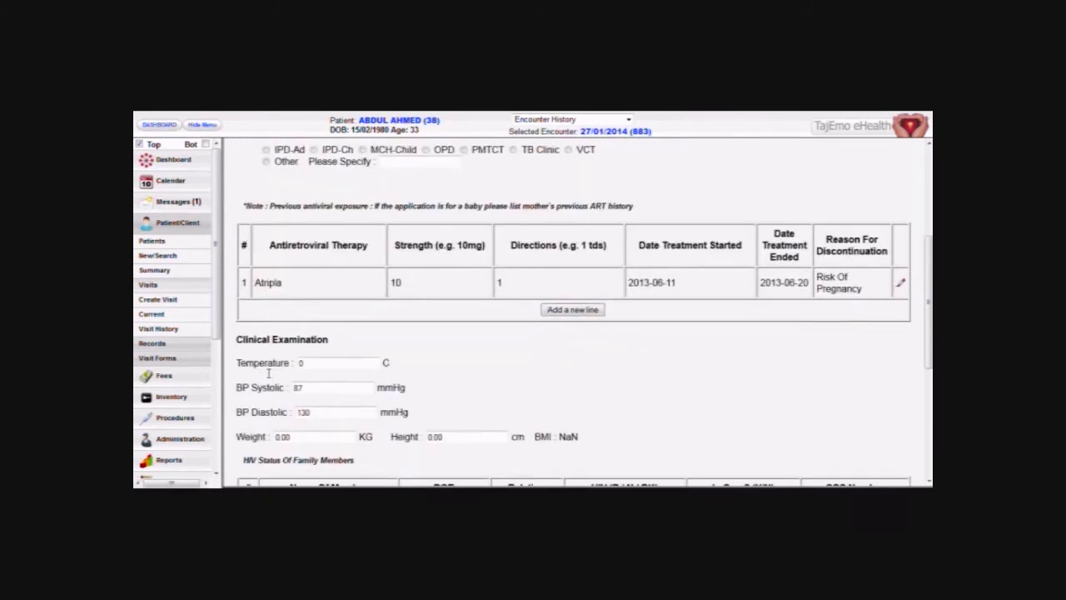
mouse_move(702, 148)
left_click(705, 172)
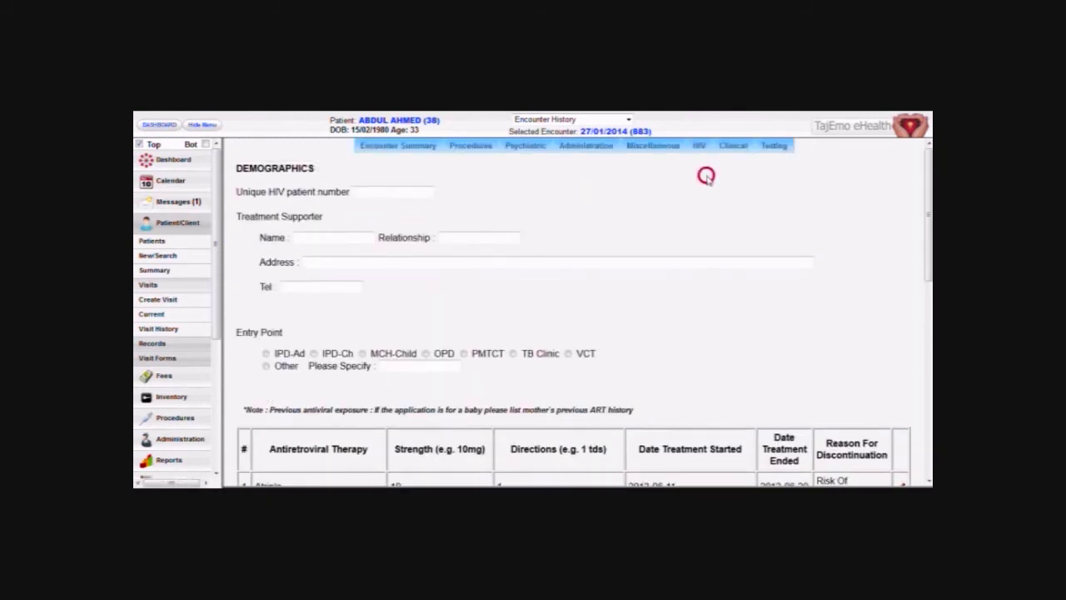
Add a new blank row to the Special Investigation Results table.
scroll(290, 329, "down", 10)
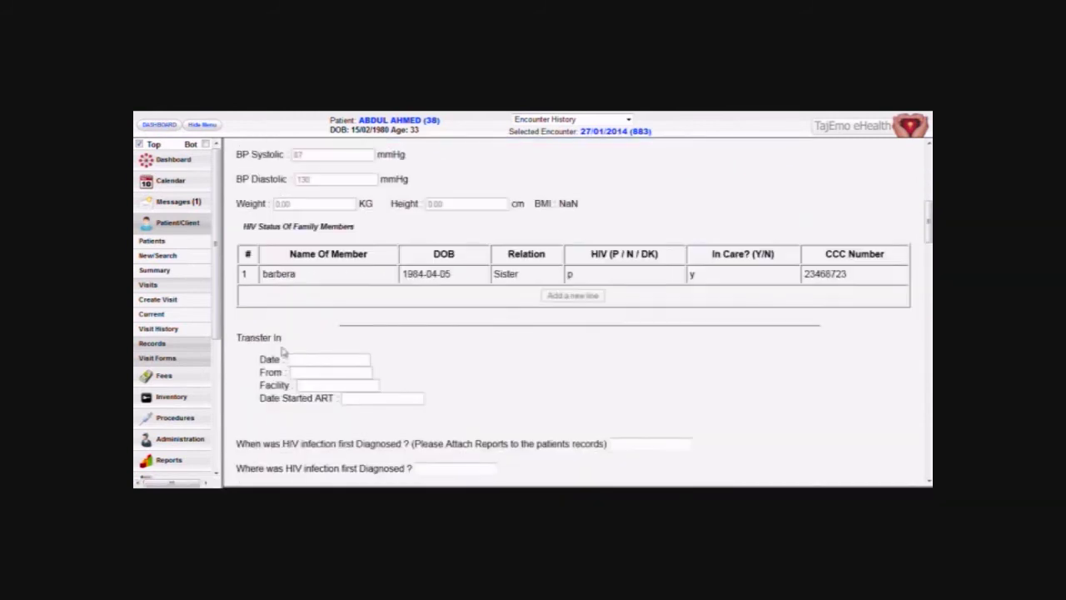
scroll(281, 350, "down", 2)
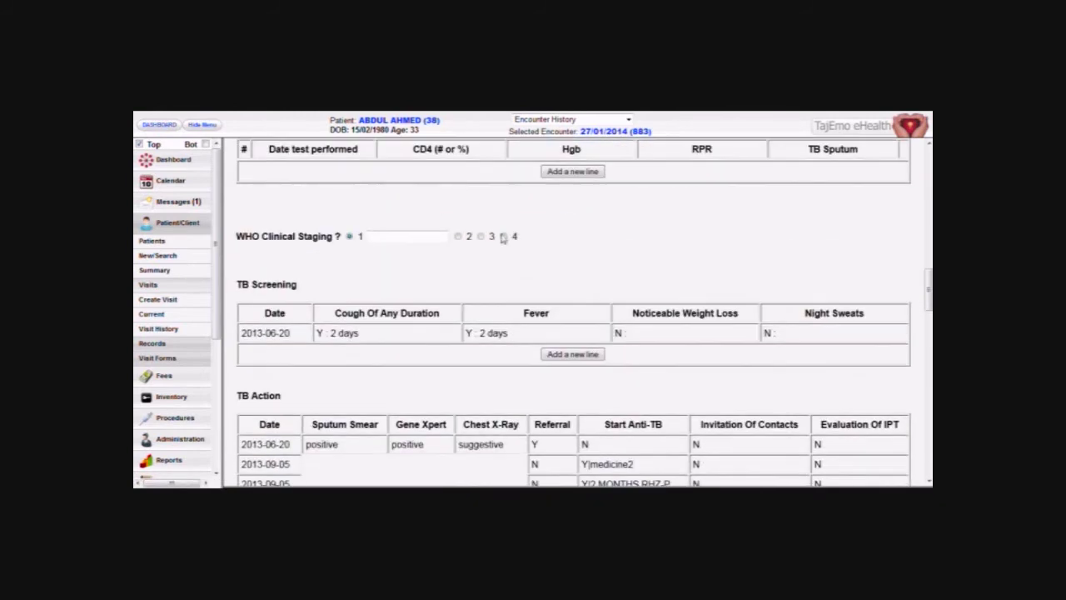
left_click(554, 175)
scroll(333, 309, "down", 4)
scroll(403, 298, "up", 7)
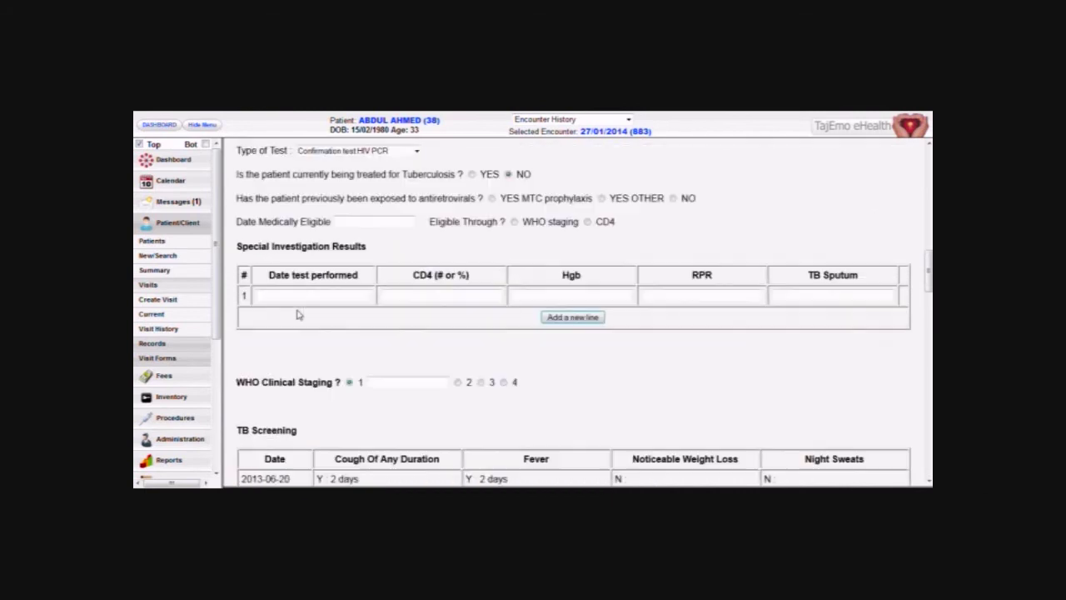
left_click(354, 303)
left_click(392, 238)
scroll(476, 280, "up", 10)
scroll(476, 281, "up", 2)
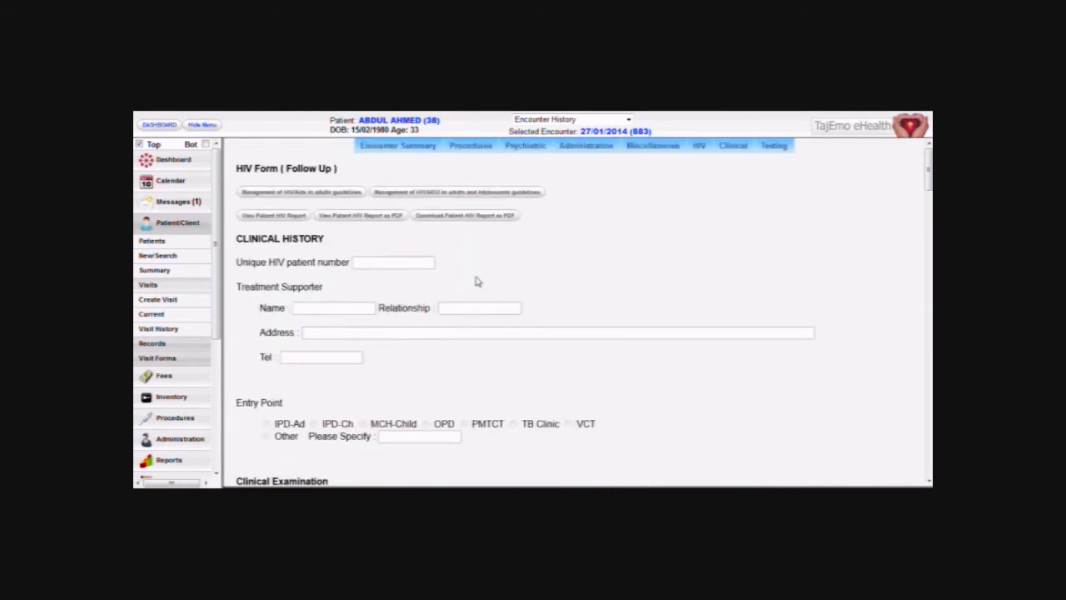
Print the first incident's IOD accident report, then close the PDF without saving.
left_click(645, 169)
left_click(662, 285)
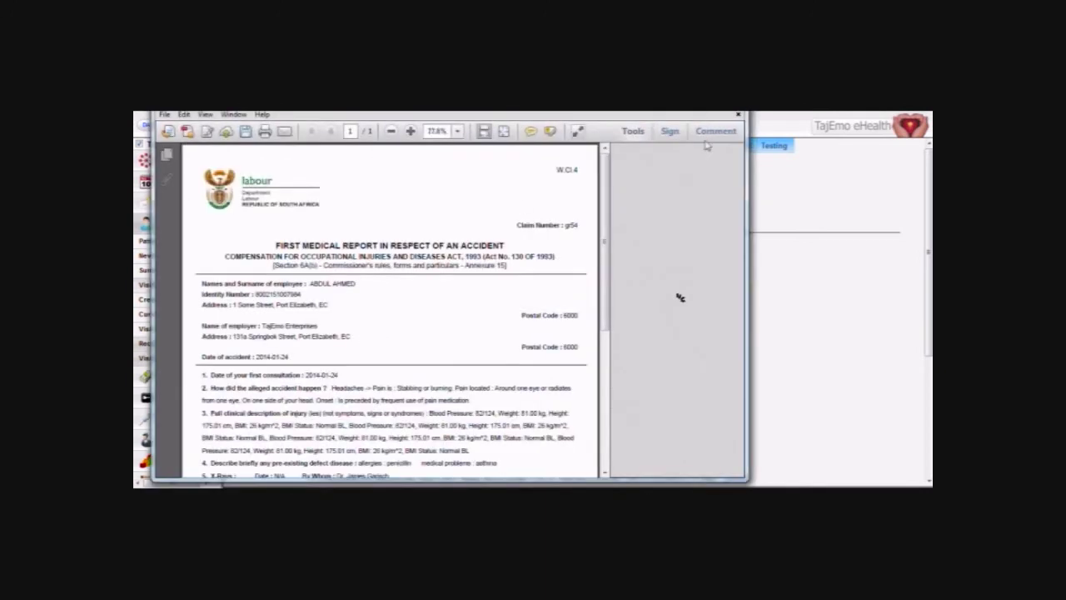
left_click(738, 114)
left_click(505, 316)
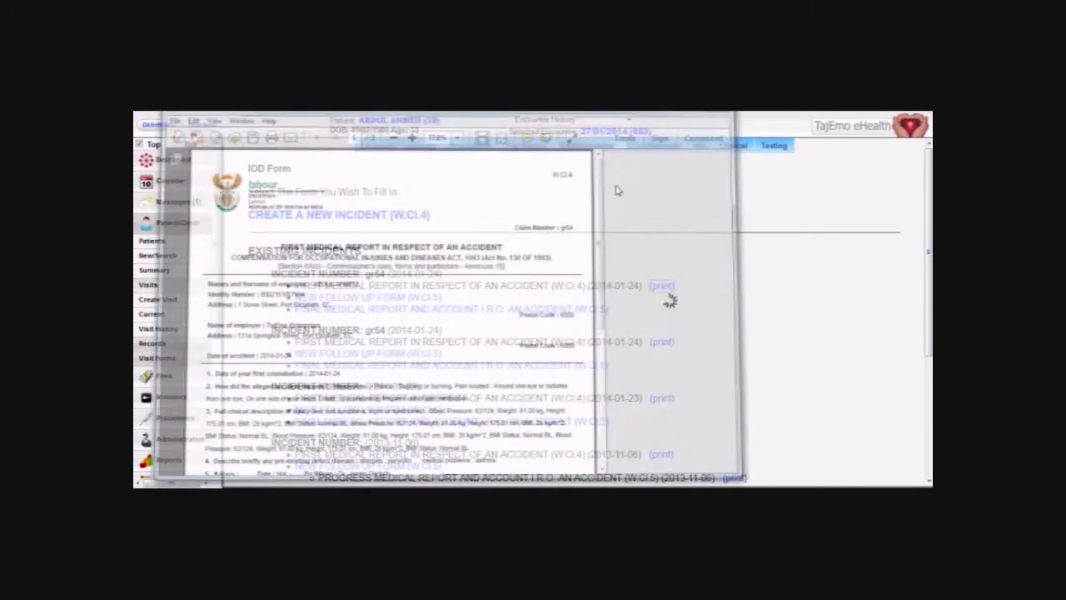
Open and review the patient's Personal Health Assessment form.
mouse_move(670, 146)
left_click(657, 177)
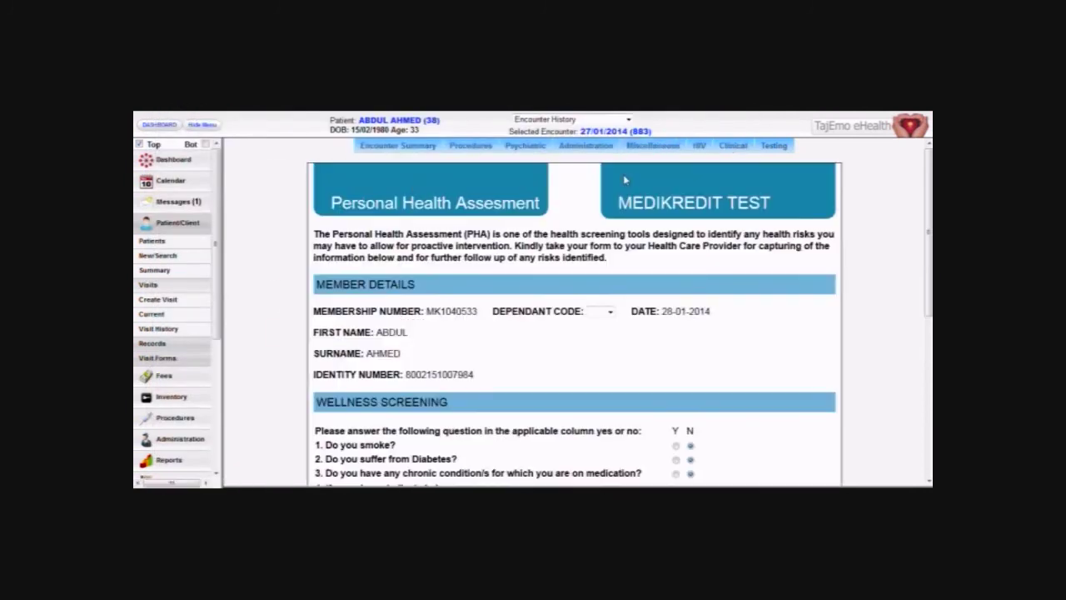
scroll(311, 333, "down", 5)
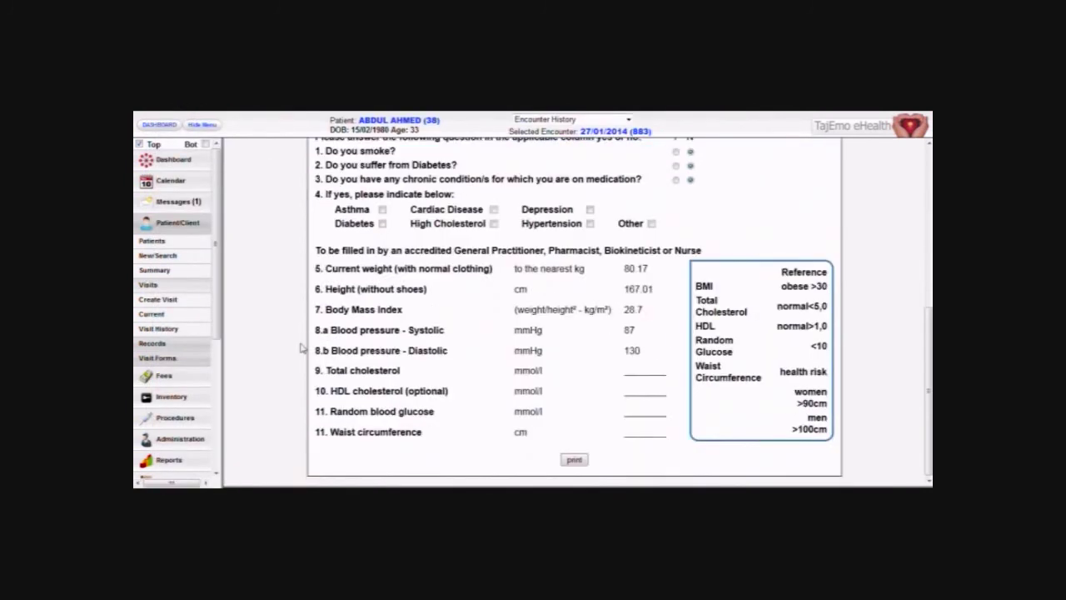
scroll(302, 348, "up", 5)
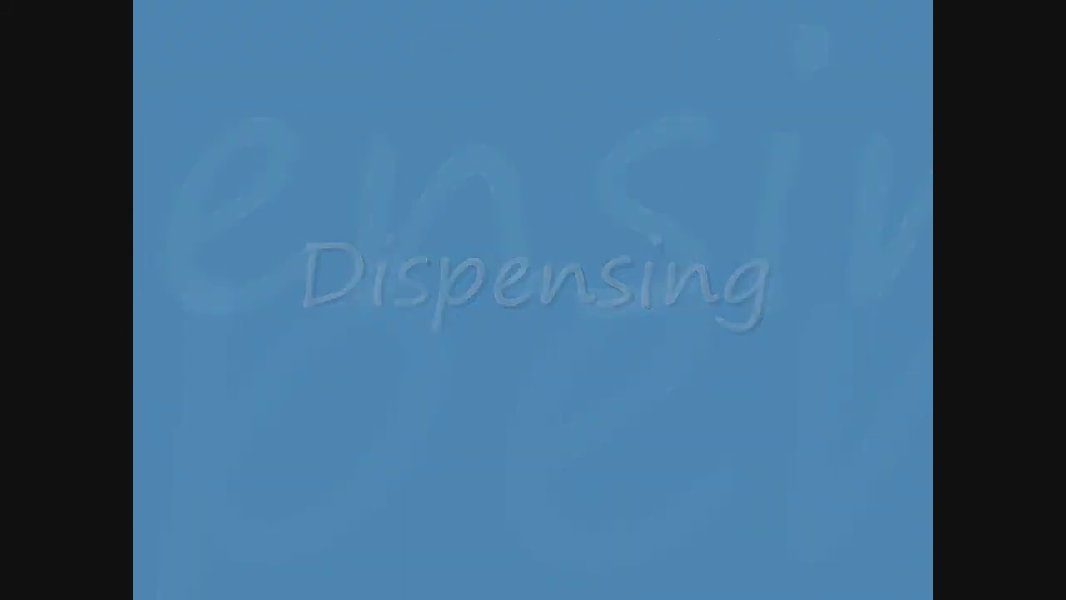
Dispense the Panado strawberry 120mg/5cc prescription from the patient's prescription list.
left_click(423, 121)
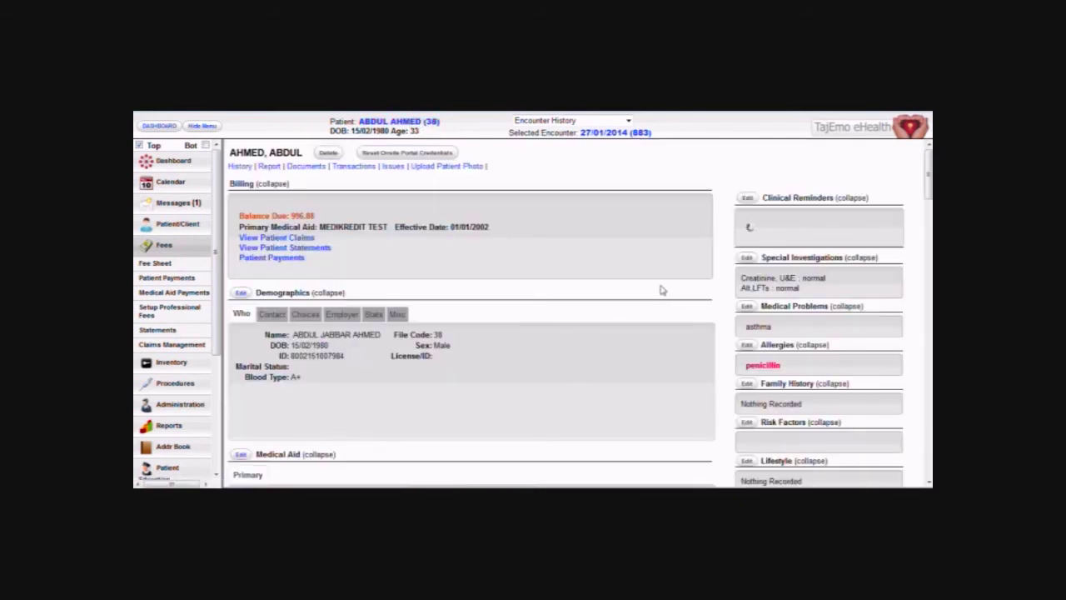
scroll(658, 316, "down", 5)
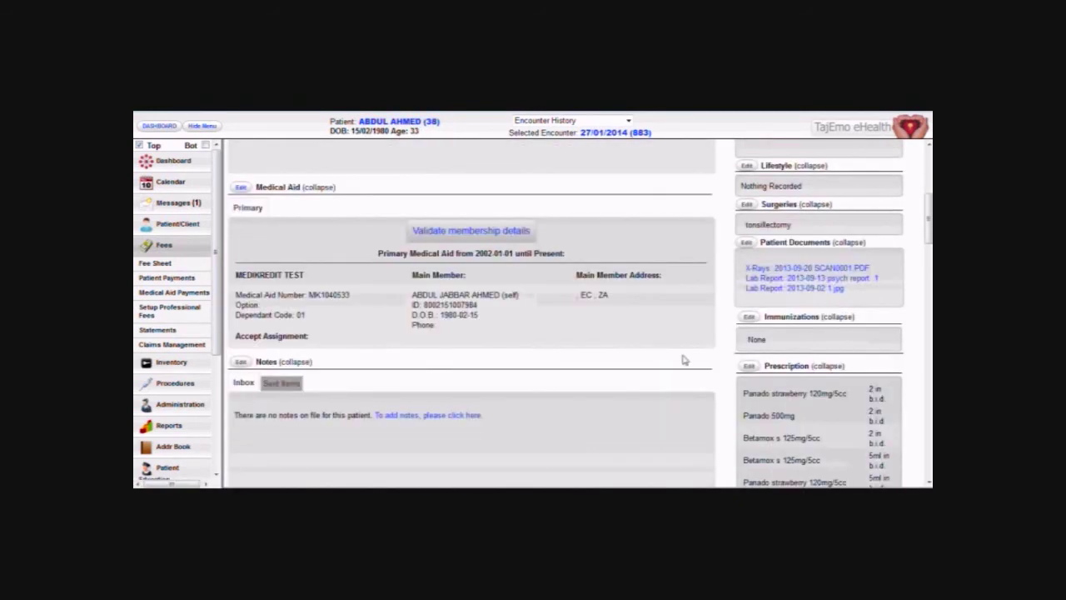
left_click(749, 368)
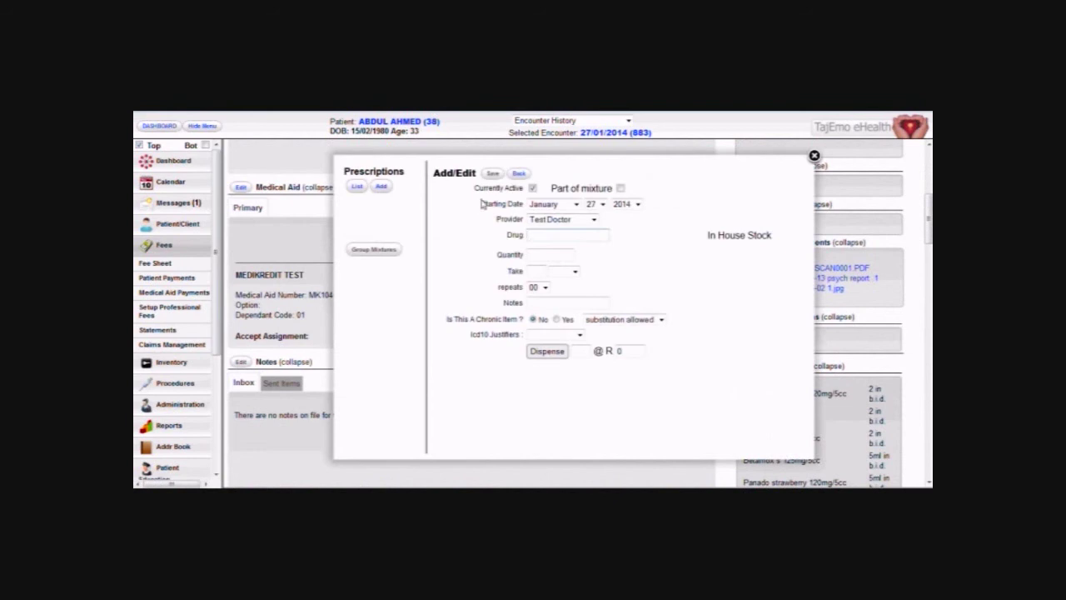
left_click(355, 187)
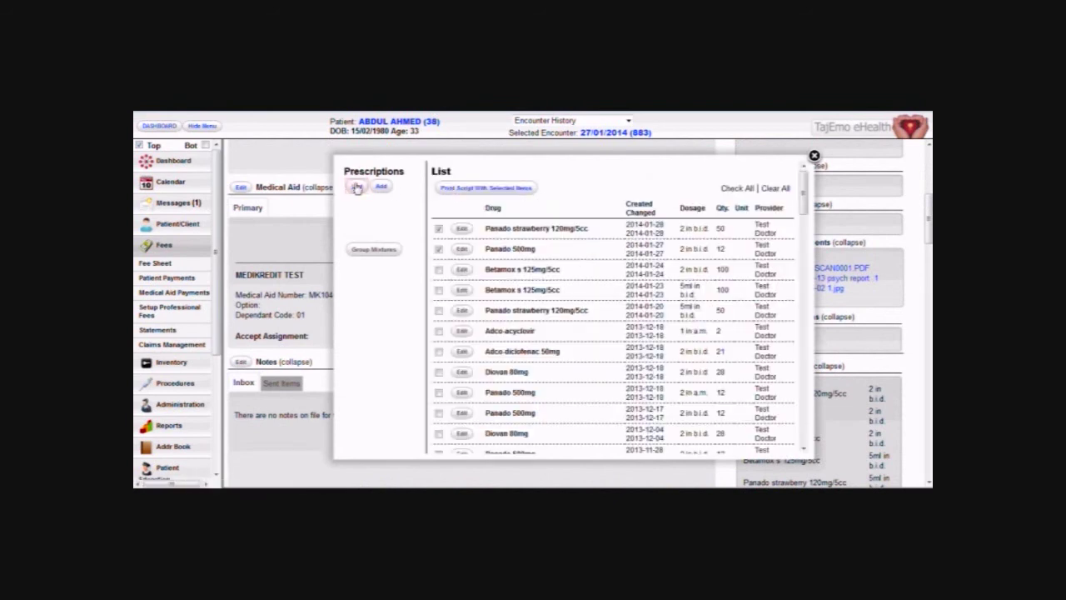
left_click(462, 228)
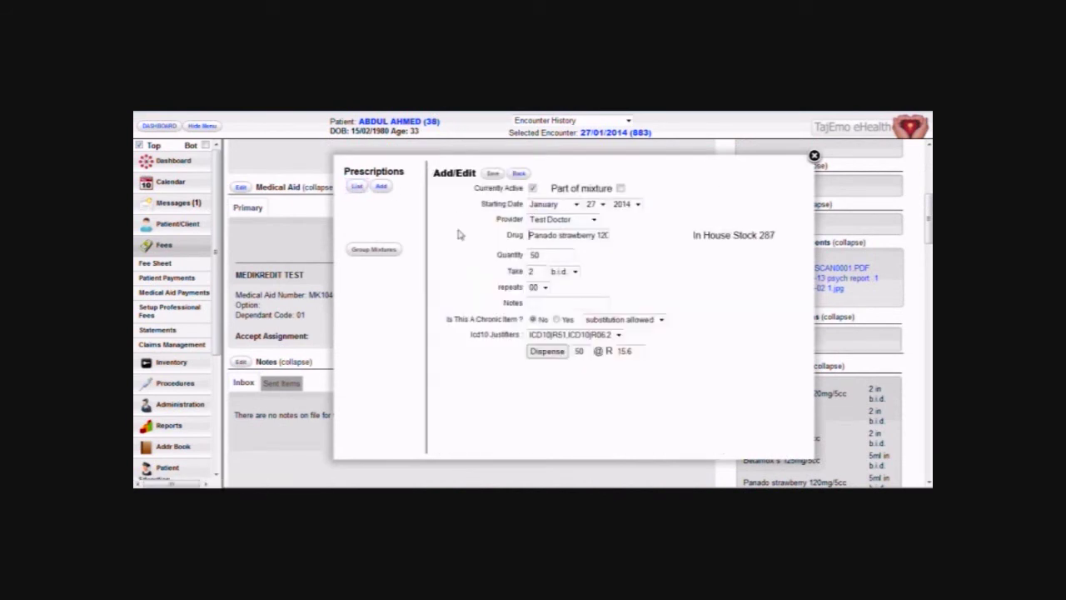
left_click(536, 352)
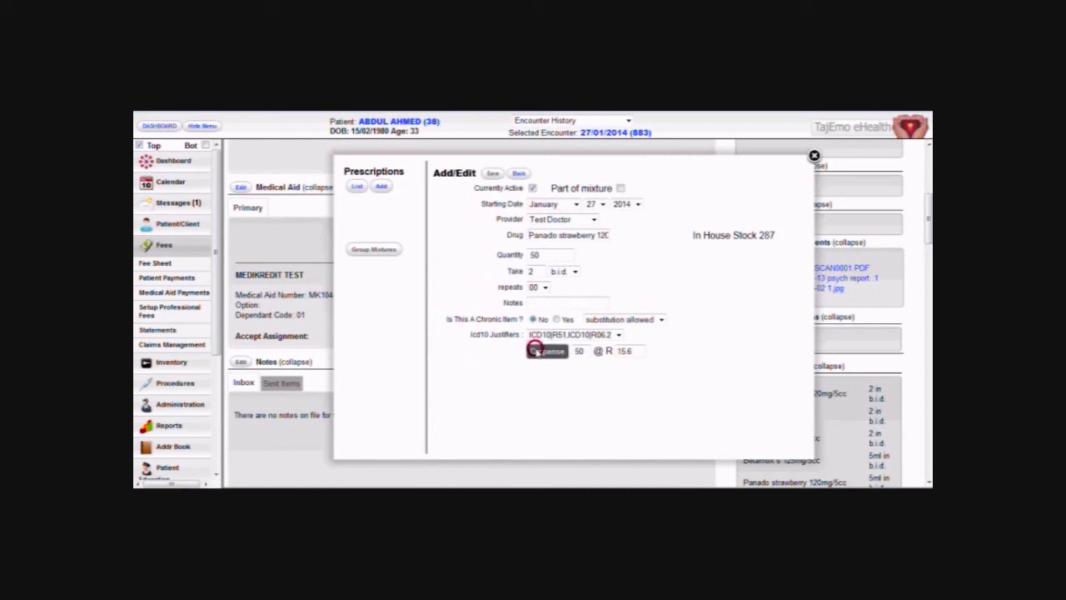
Dispense the Panado 500mg prescription as well.
left_click(357, 187)
left_click(463, 249)
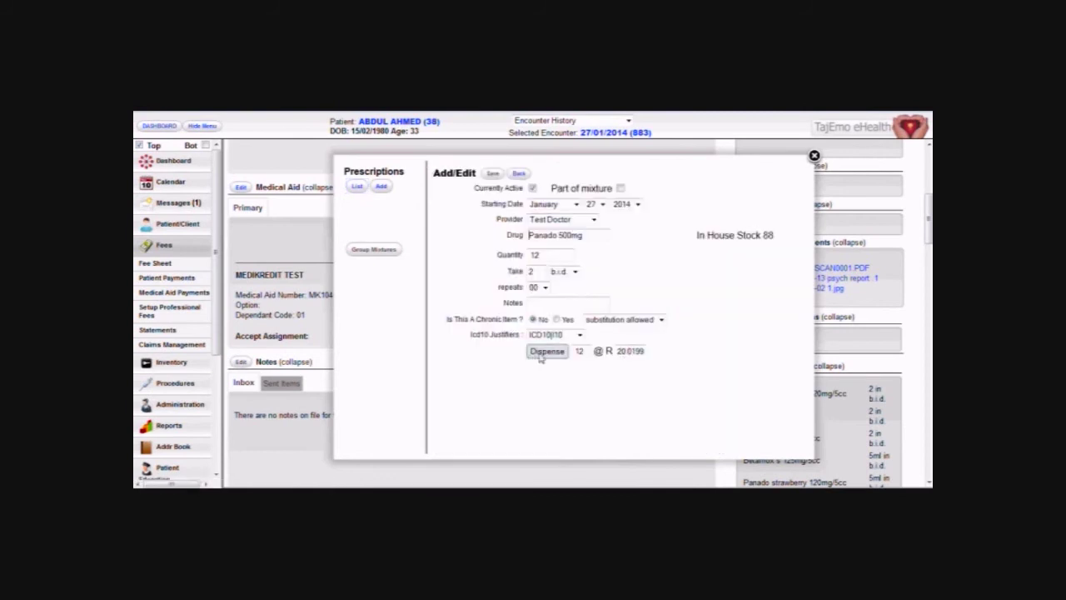
left_click(541, 352)
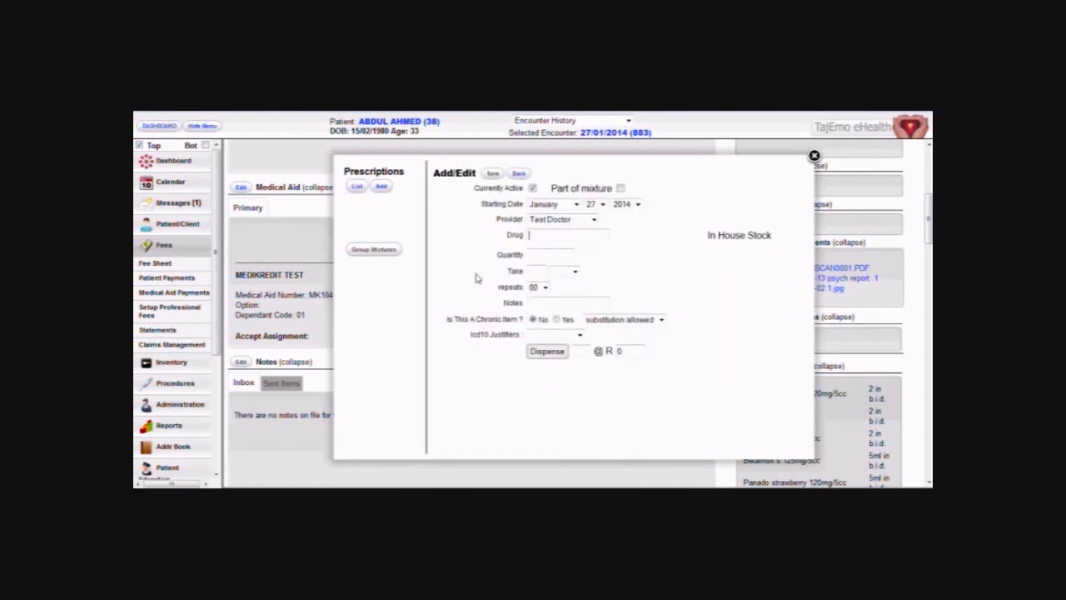
scroll(419, 380, "up", 5)
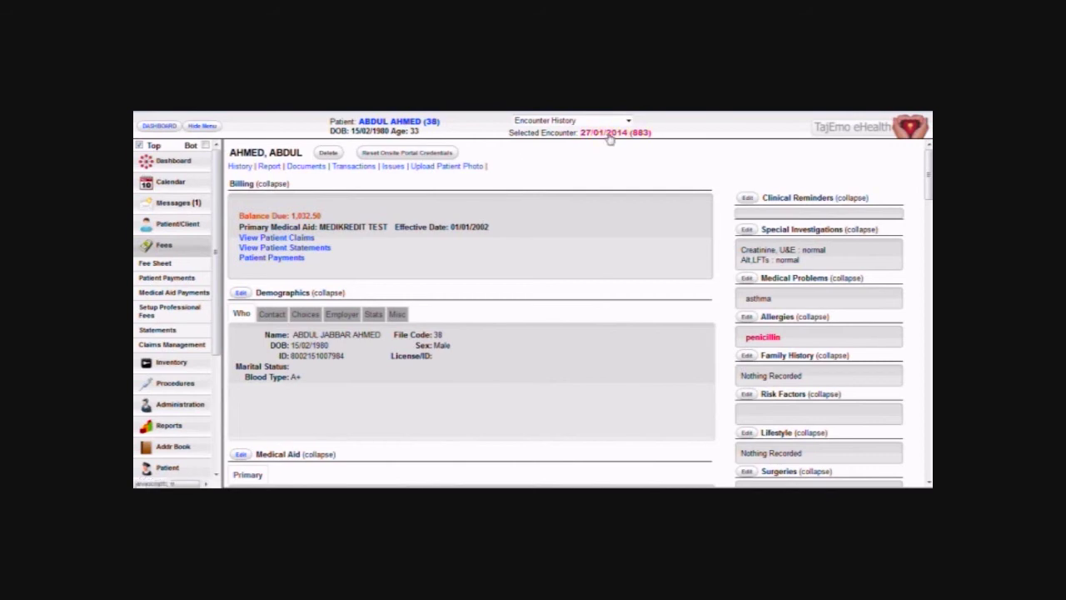
On the 27/01/2014 encounter, add consultation 0190, quantity 1, justified by F41.9, R51 and R06.2.
left_click(611, 133)
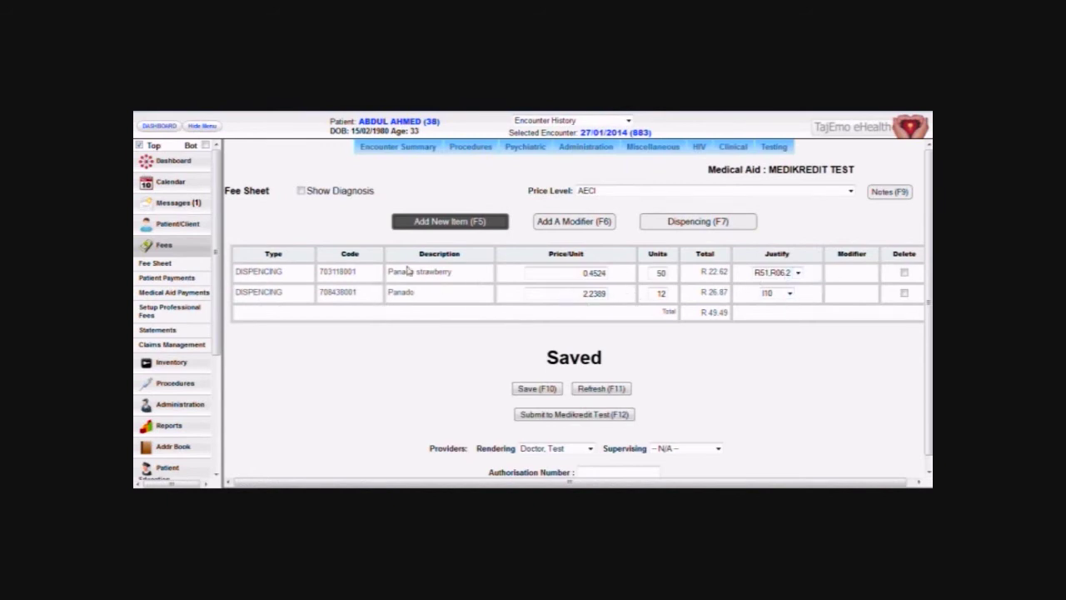
left_click(445, 221)
type("0190")
left_click(450, 225)
key("Return")
key("Return")
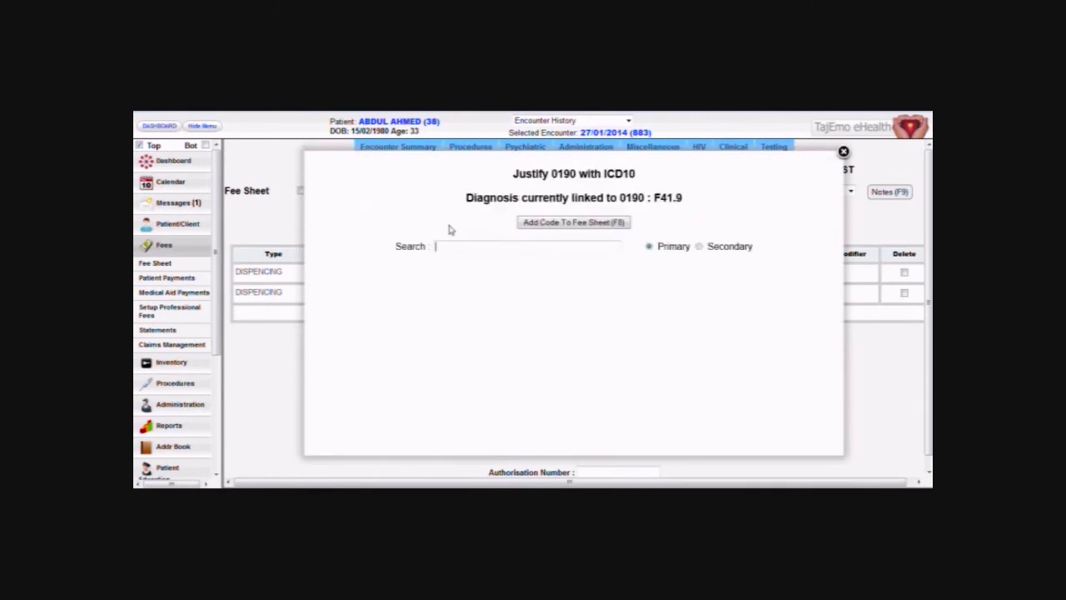
key("Return")
key("Return")
key("Return")
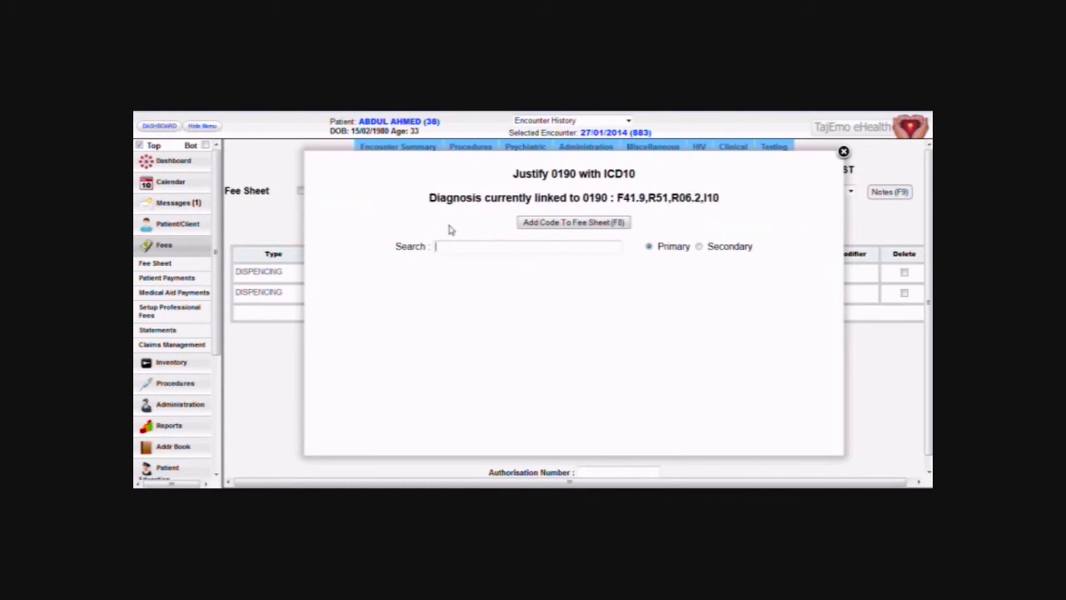
key("F8")
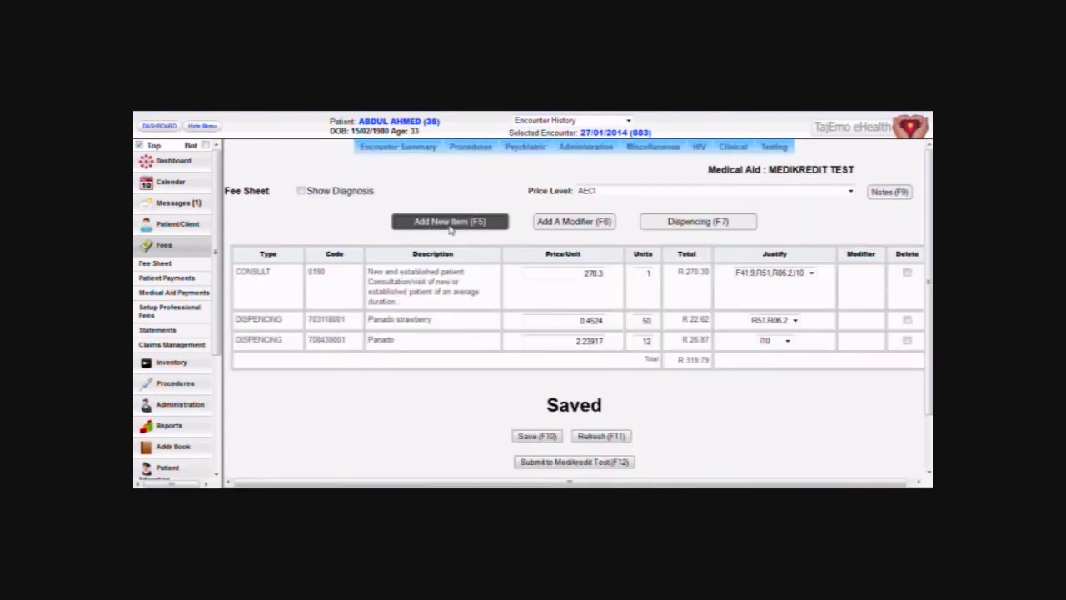
Add the 1136 Nebulisation item linked to R06.2 Wheezing.
key("F3")
type("neb")
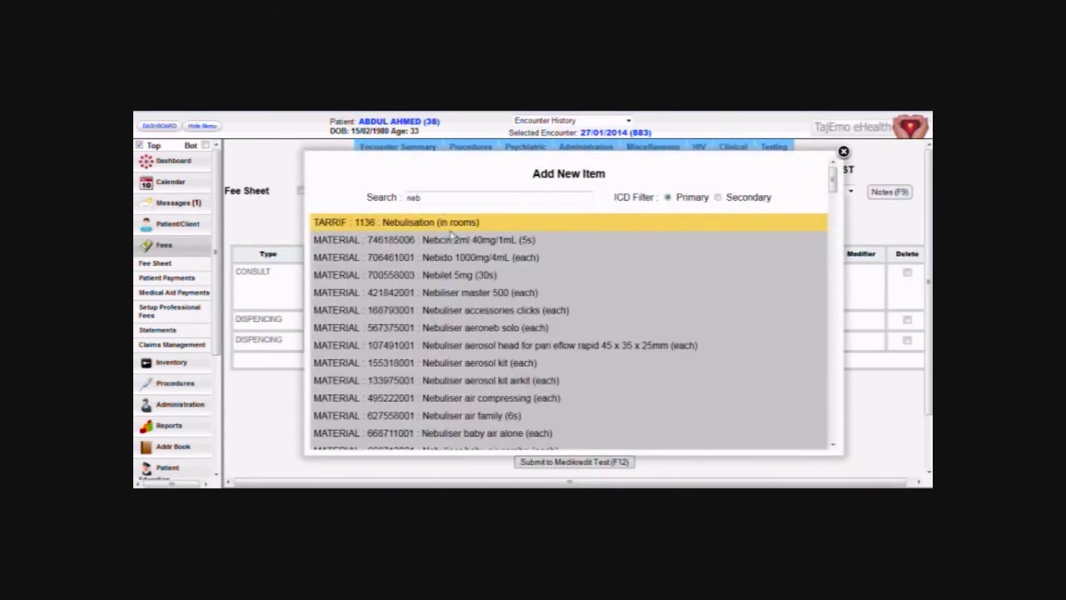
key("Return")
key("Return")
key("Down")
key("Down")
key("Down")
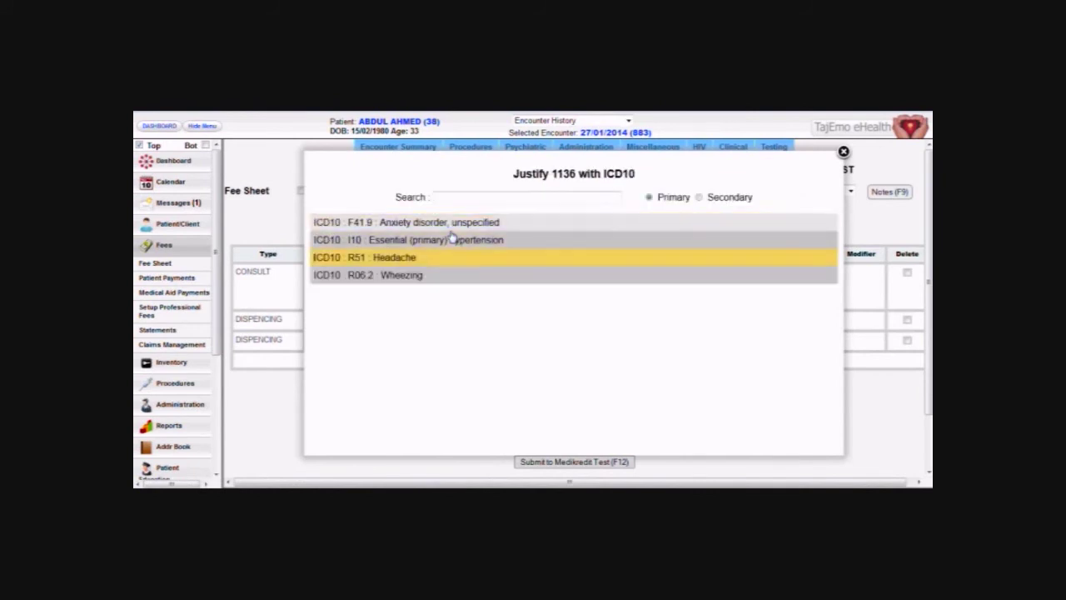
key("Return")
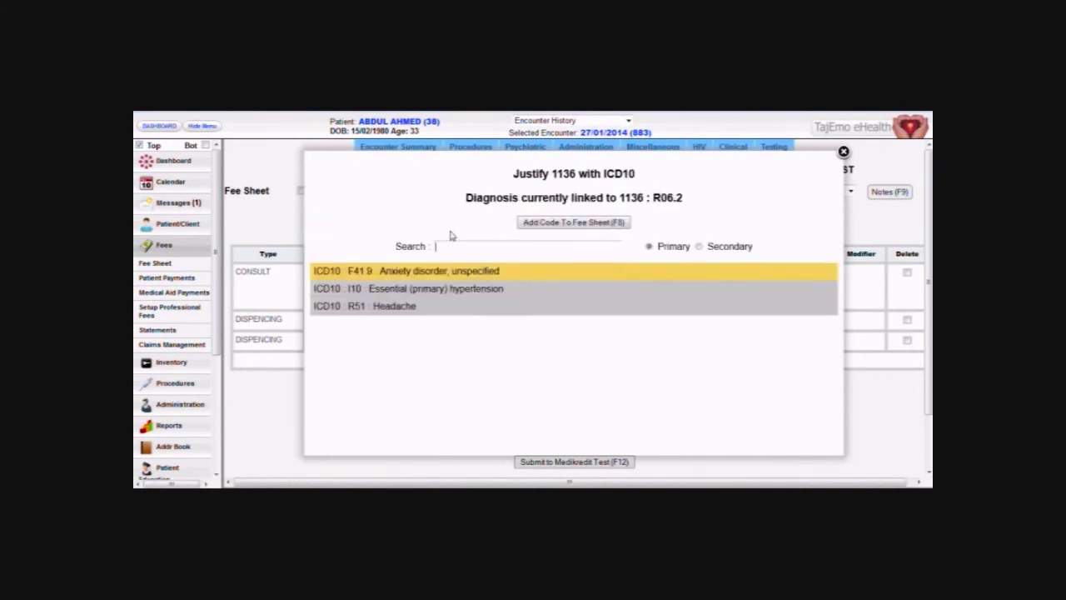
key("F8")
Add Duolin respules linked to R06.2 to the fee sheet.
left_click(451, 231)
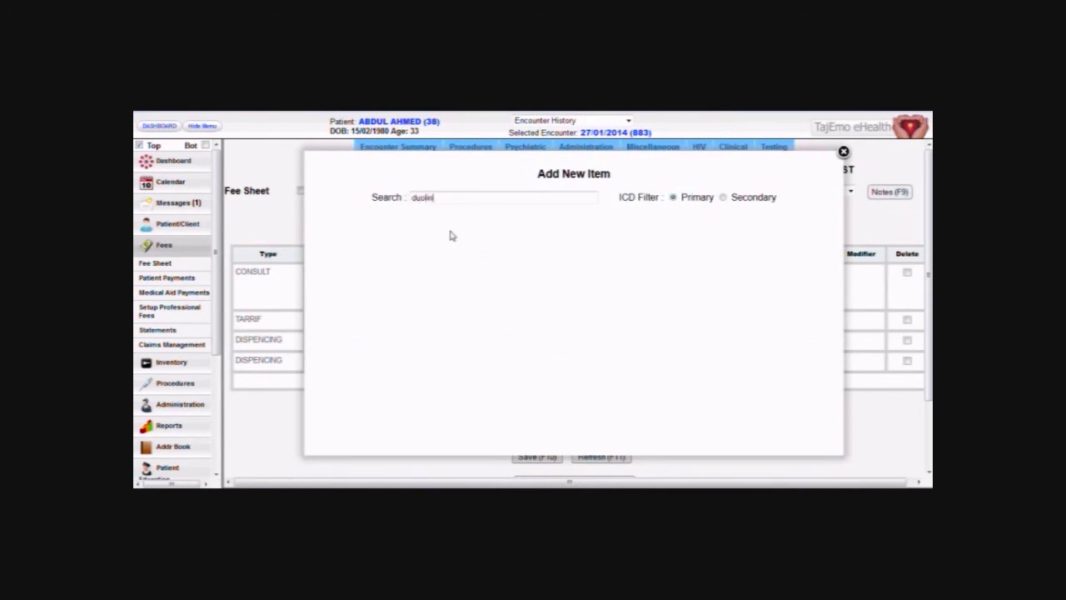
key("Down")
key("Return")
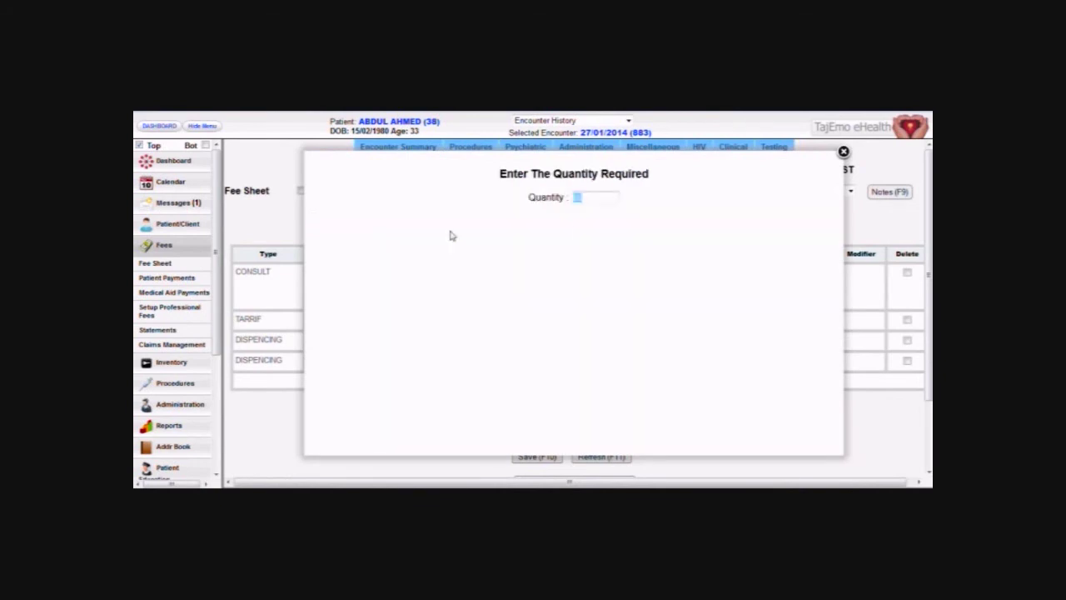
key("Return")
key("Down")
key("Down")
key("Up")
key("Return")
key("F8")
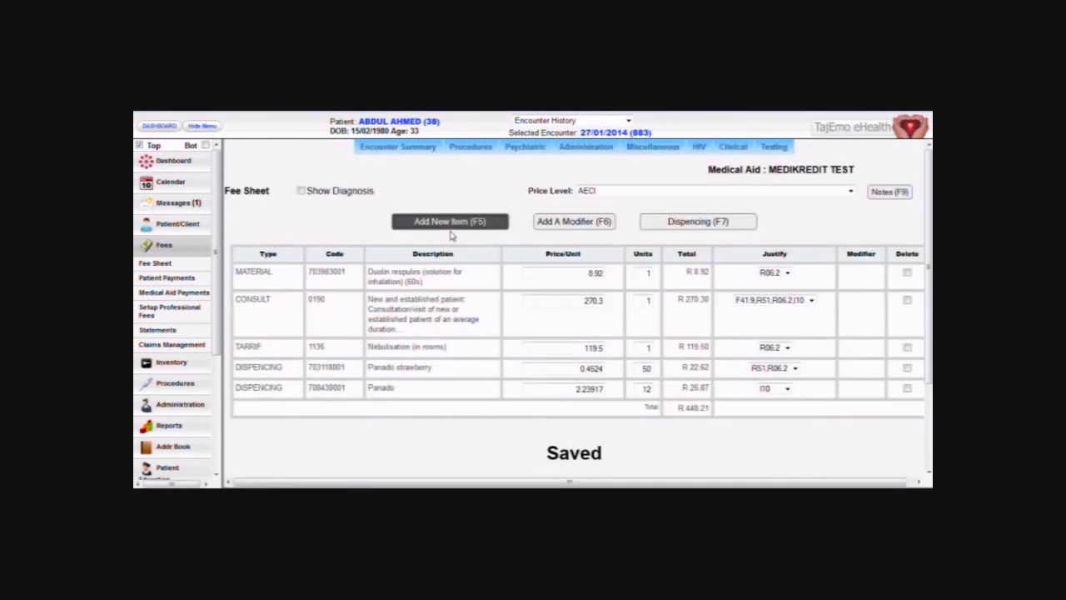
scroll(442, 331, "down", 3)
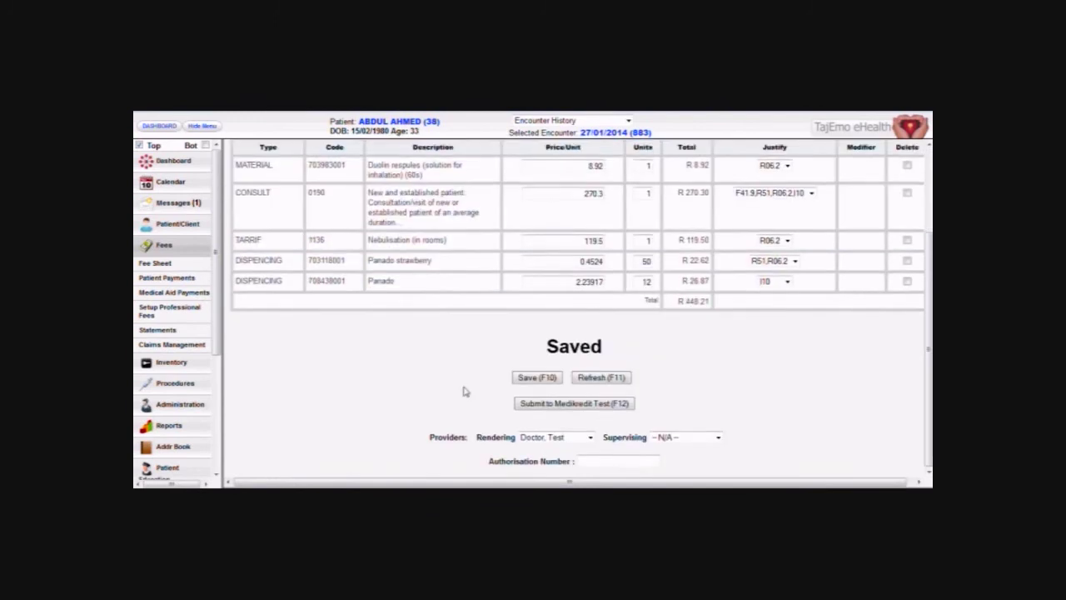
Submit the fee sheet to Medikredit Test, confirm, and dismiss the result message.
left_click(559, 404)
left_click(545, 274)
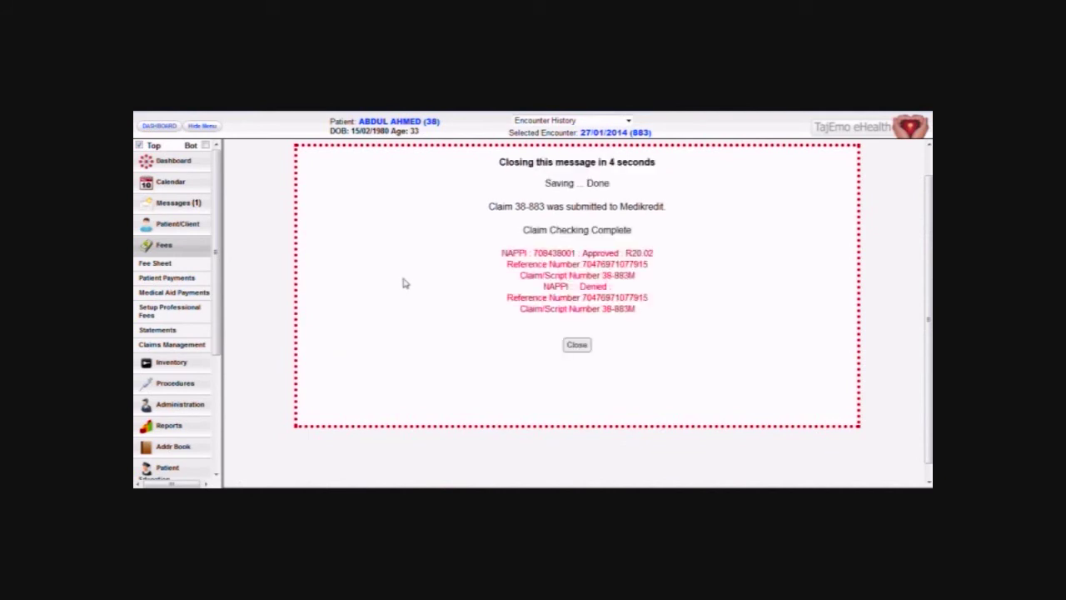
left_click(576, 344)
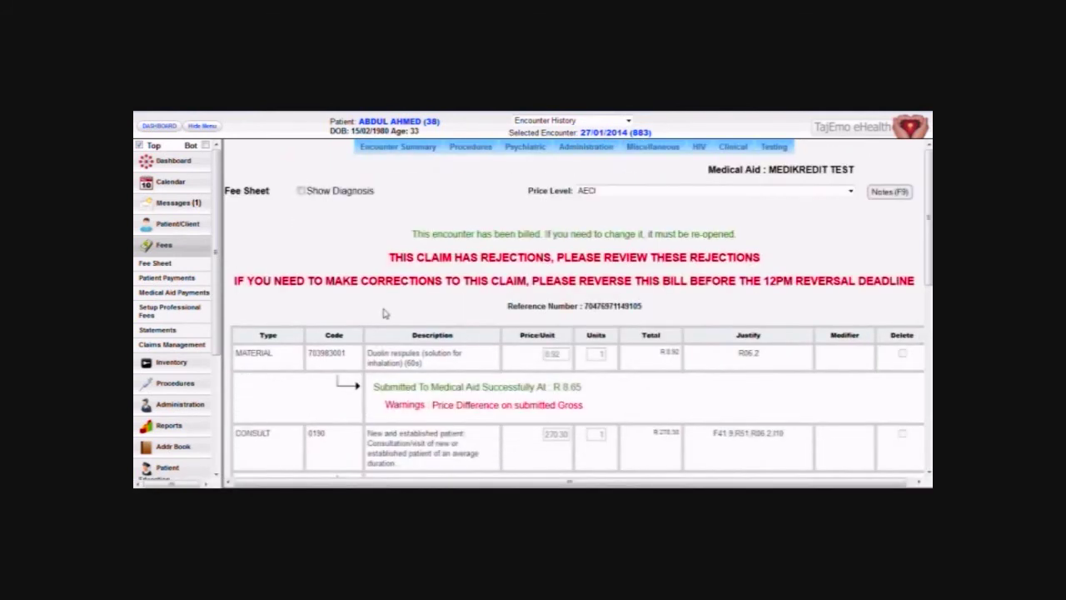
scroll(385, 313, "down", 5)
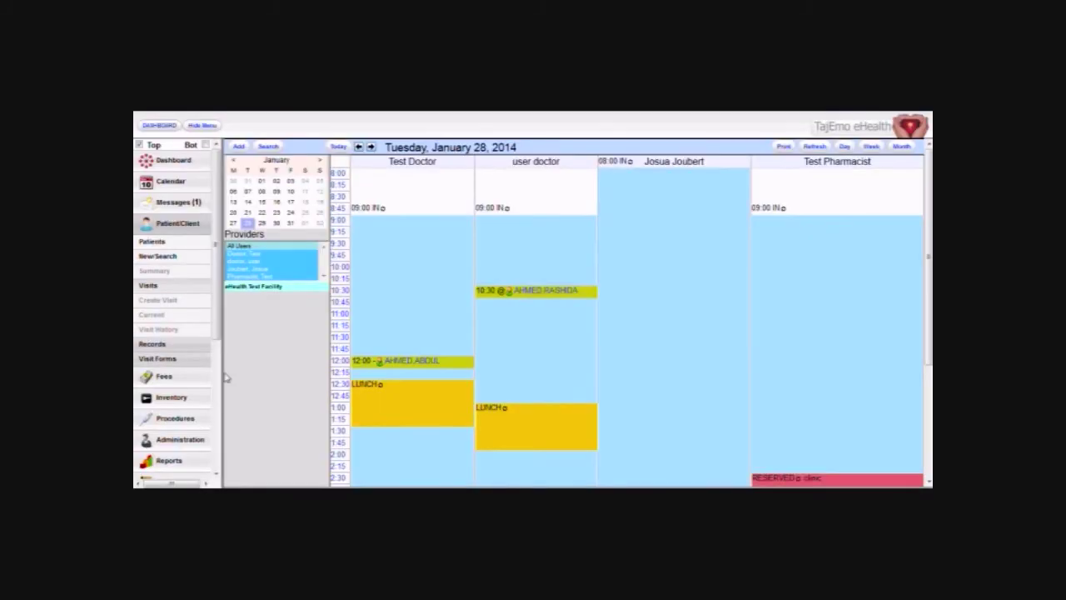
In Claims Management, view the Materials item's EDI log to see why it was short-paid.
left_click(202, 375)
left_click(190, 344)
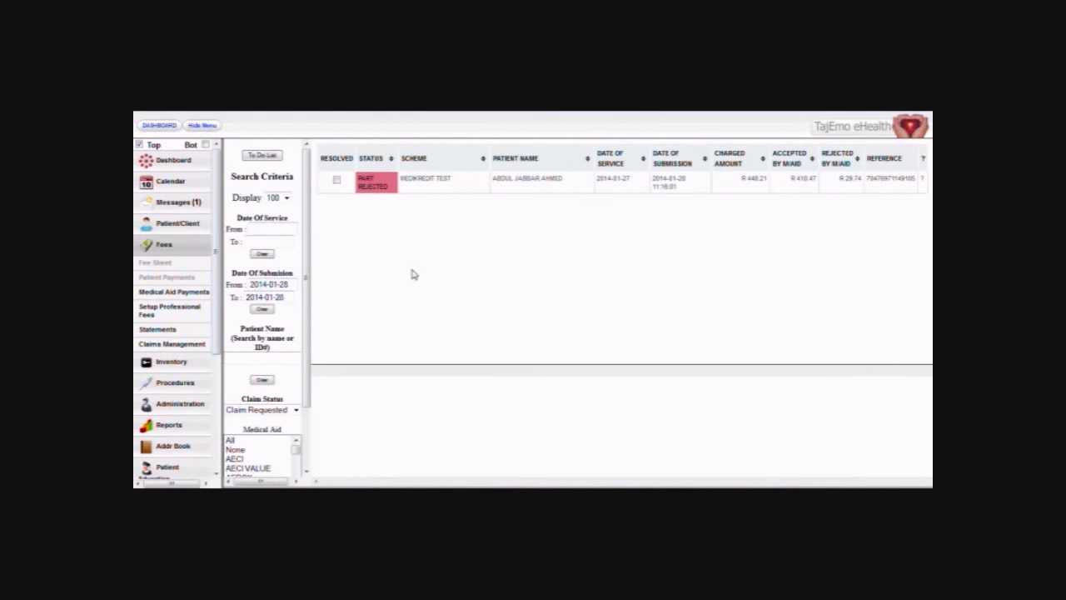
left_click(438, 189)
scroll(851, 418, "down", 2)
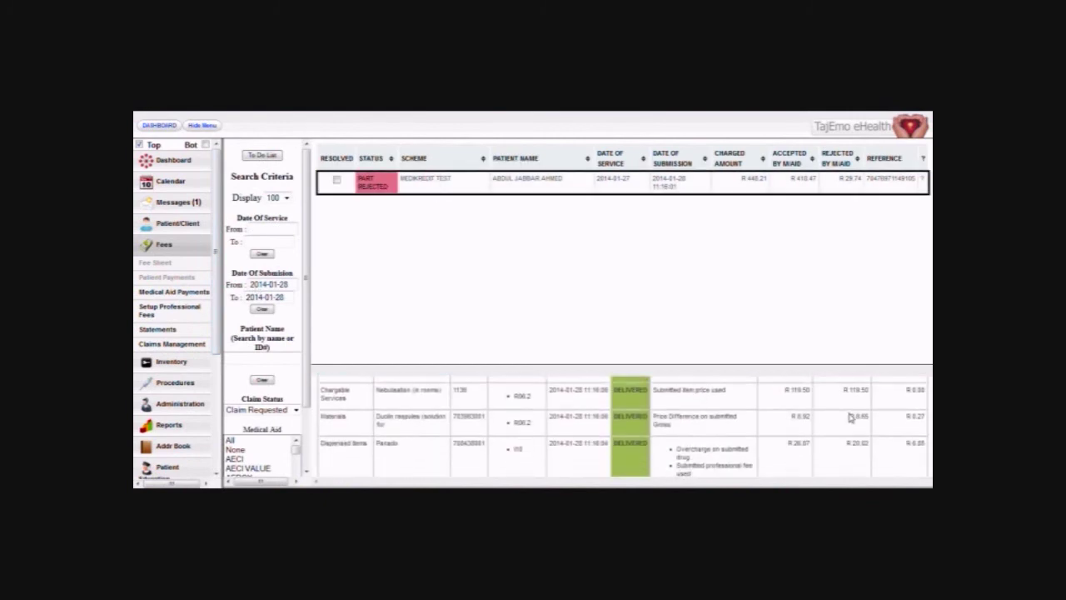
scroll(798, 410, "up", 3)
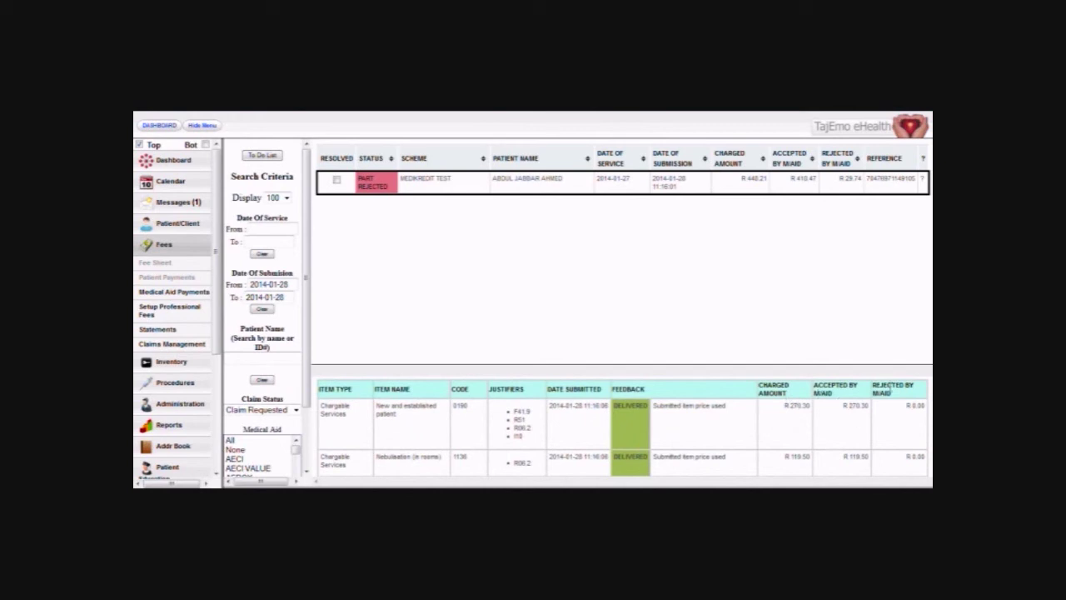
scroll(830, 427, "down", 2)
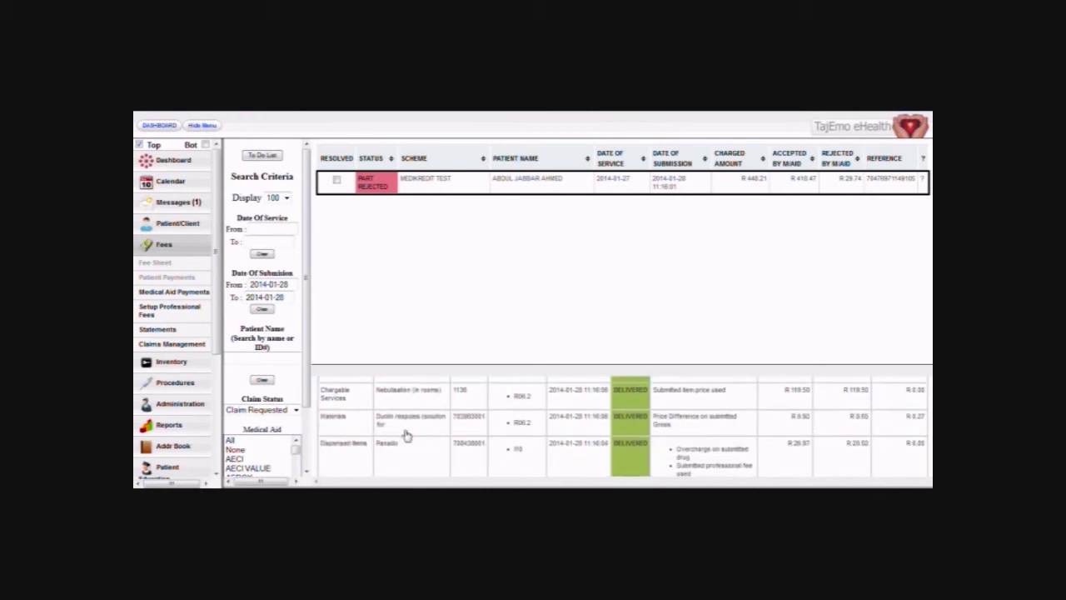
left_click(408, 436)
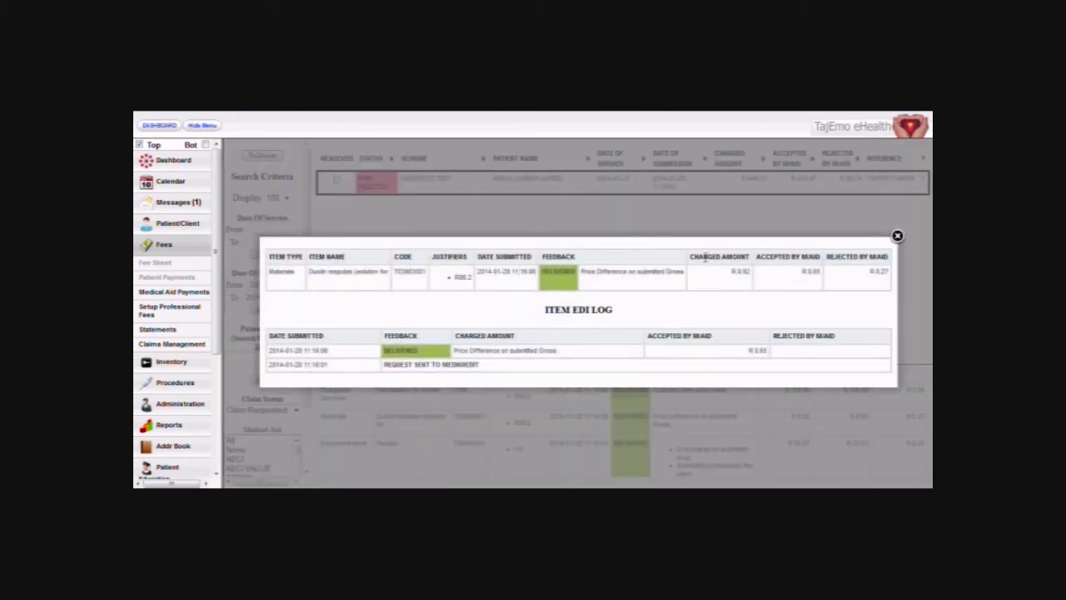
left_click(897, 237)
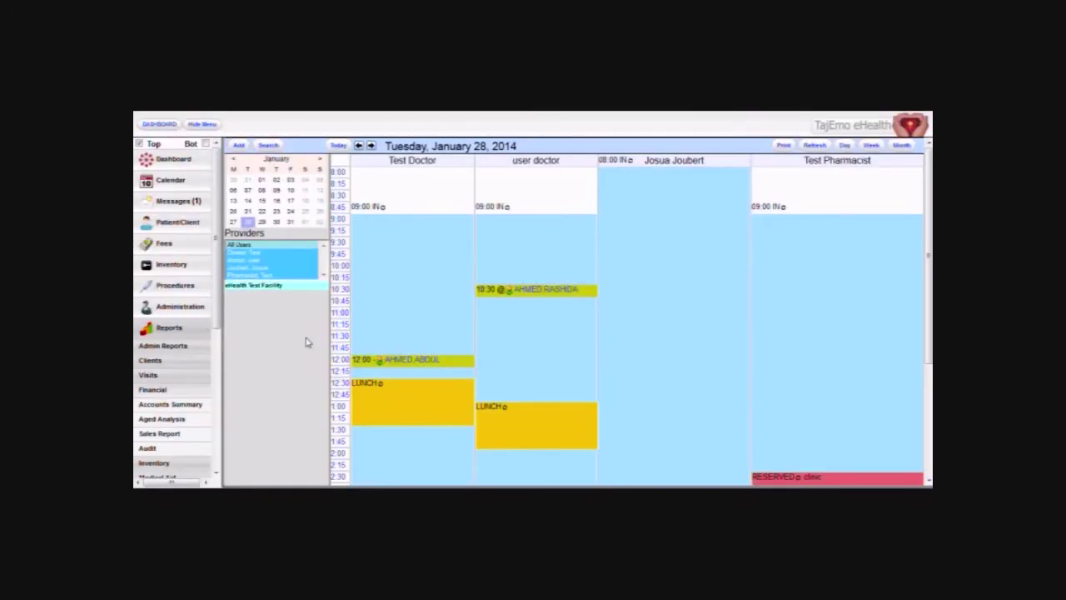
Expand the Clients, Financial, Inventory, Medical Aid and Blank Forms report groups, ending on Financial.
left_click_drag(215, 286, 214, 302)
left_click(153, 299)
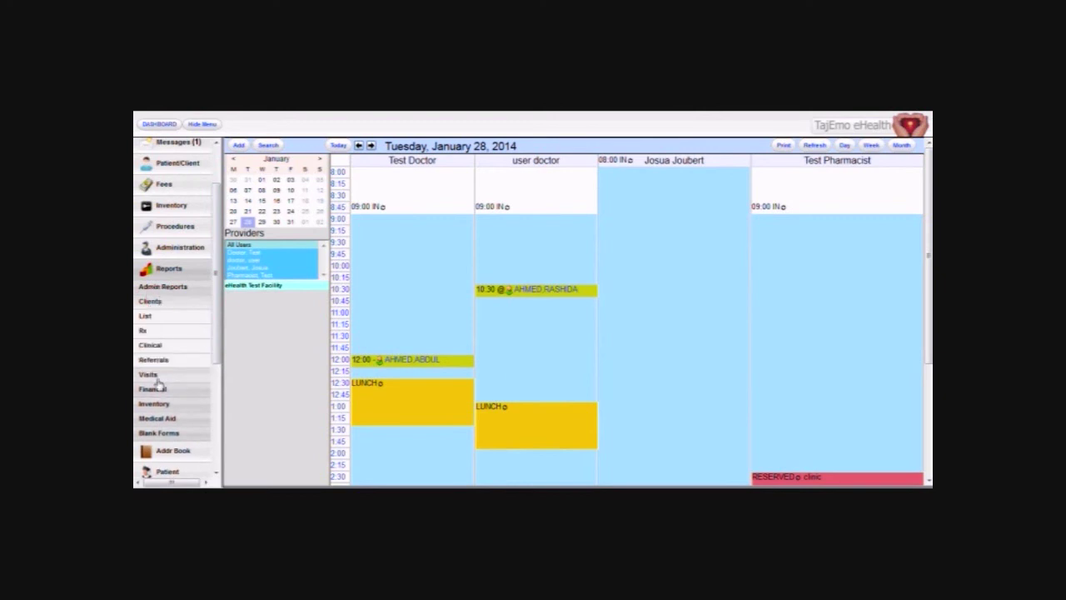
left_click(154, 388)
left_click(154, 389)
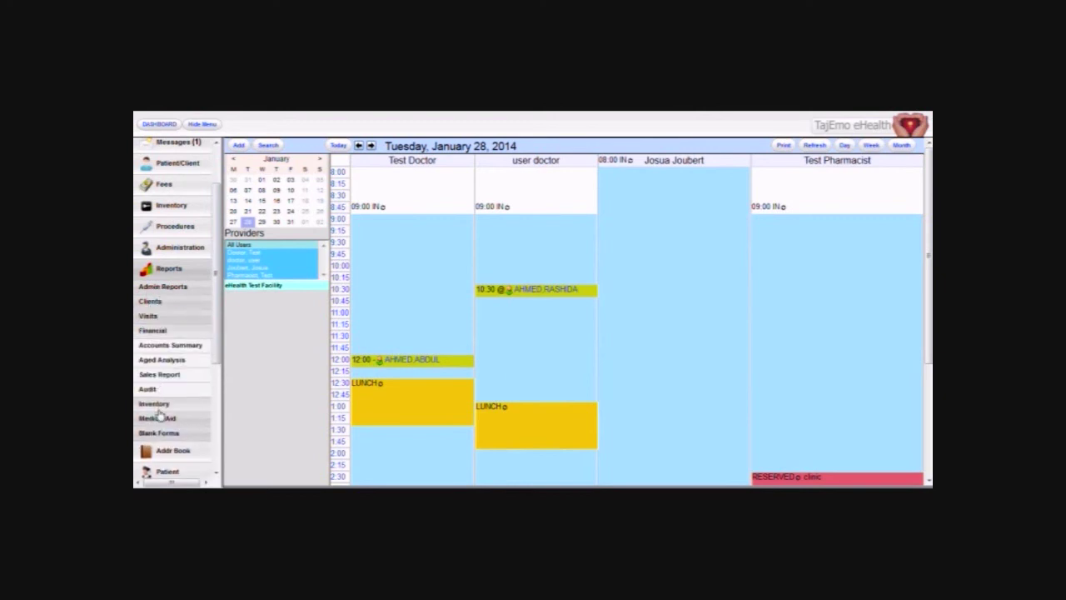
left_click(171, 404)
left_click(182, 419)
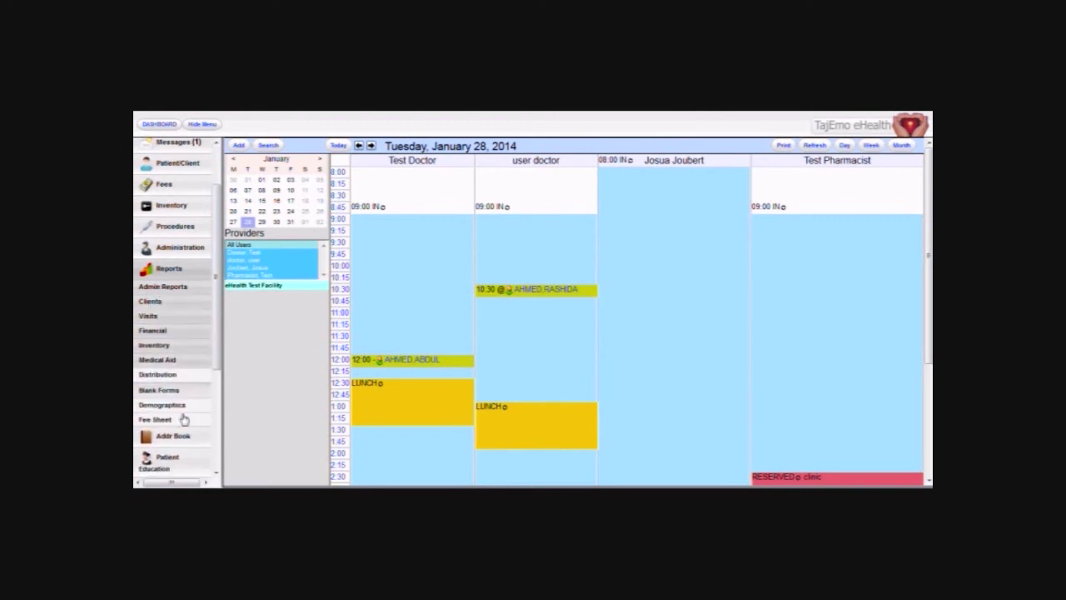
scroll(177, 333, "down", 1)
left_click(173, 283)
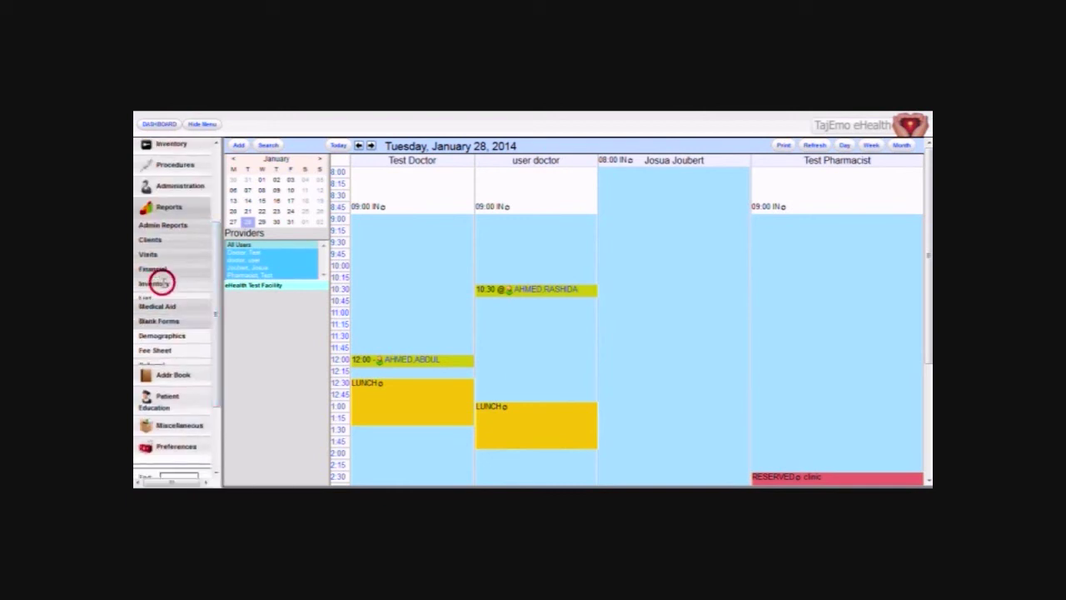
left_click(160, 269)
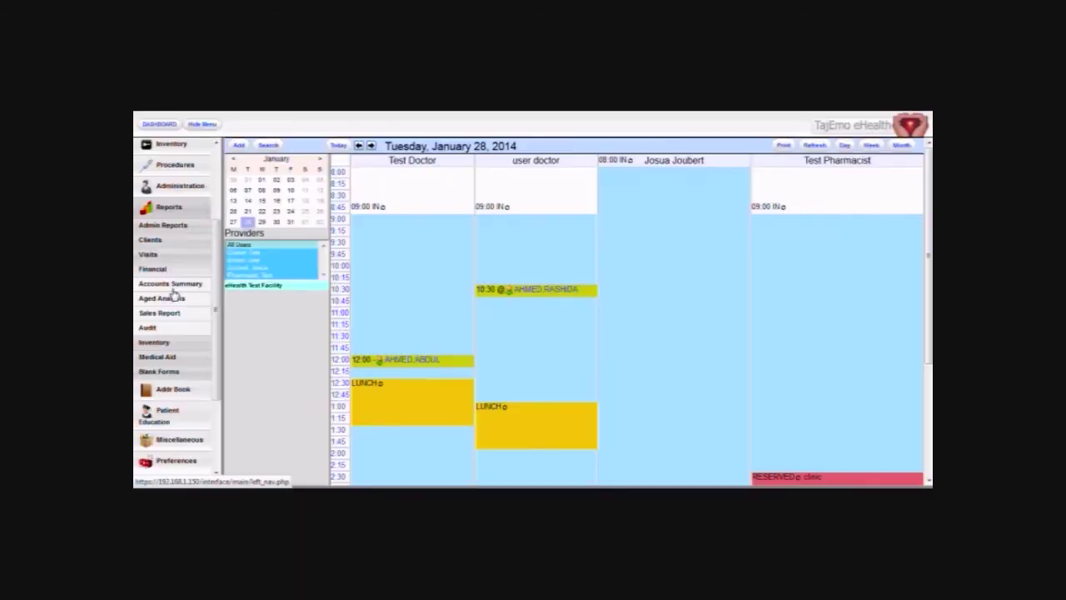
Drill the 2014 Accounts Summary down to January Medikredit Test transactions and view its PDF report.
left_click(172, 284)
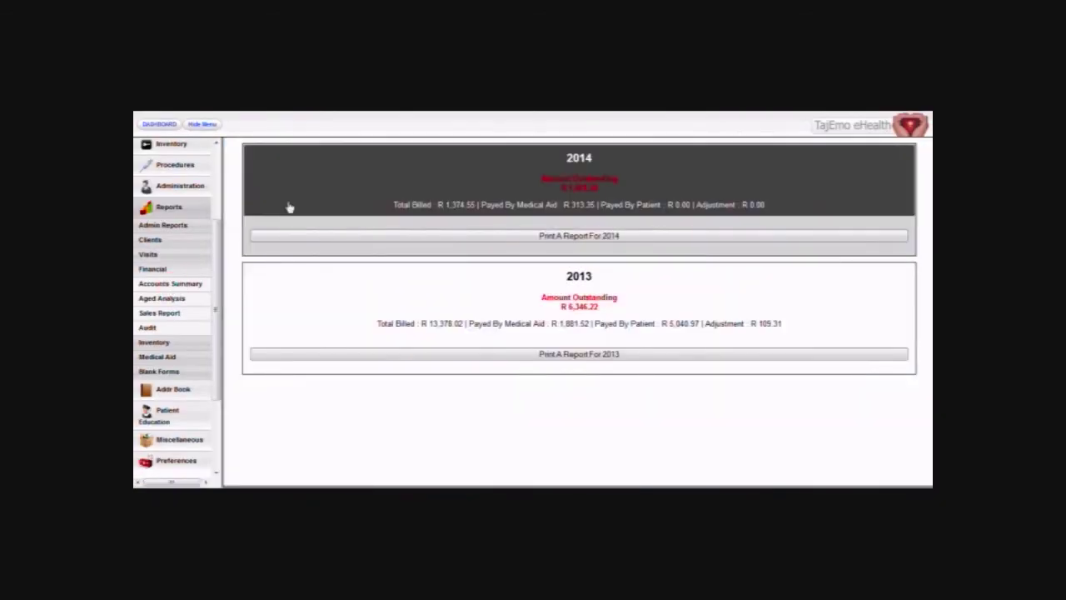
left_click(561, 158)
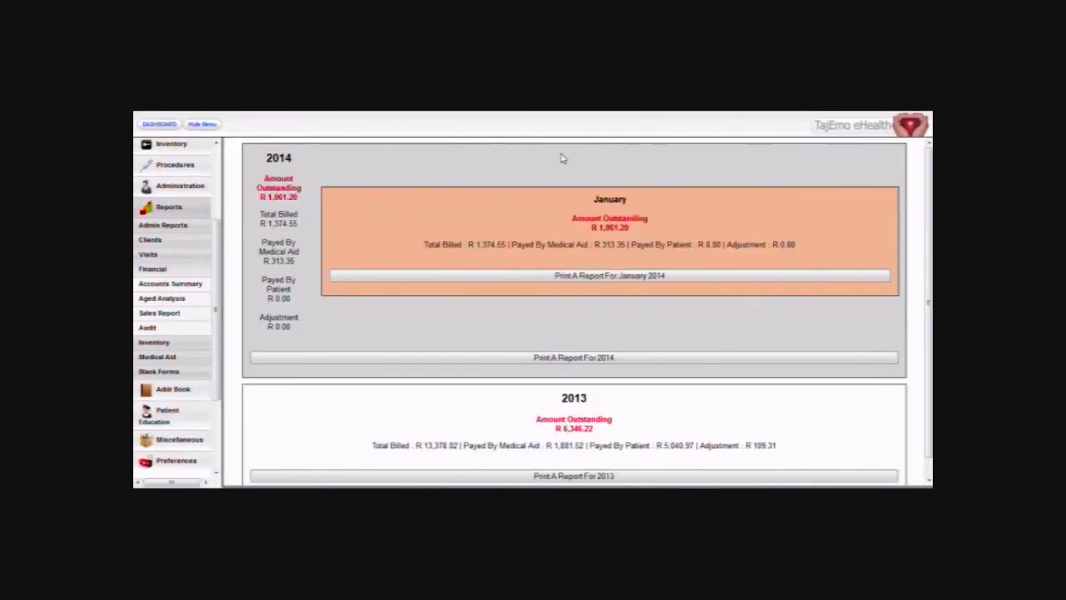
left_click(505, 211)
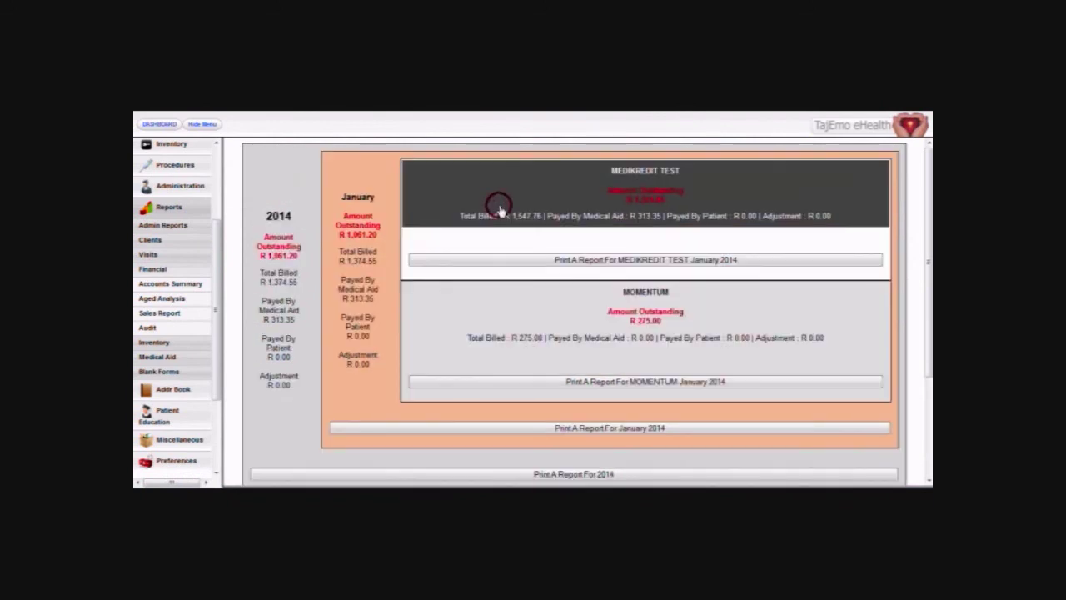
left_click(588, 207)
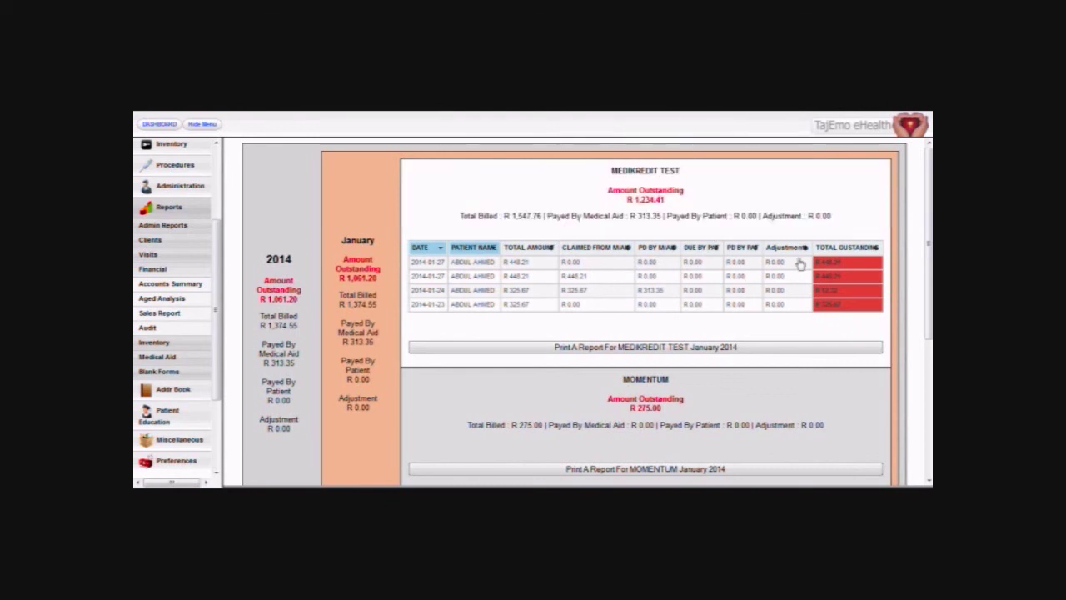
left_click(492, 355)
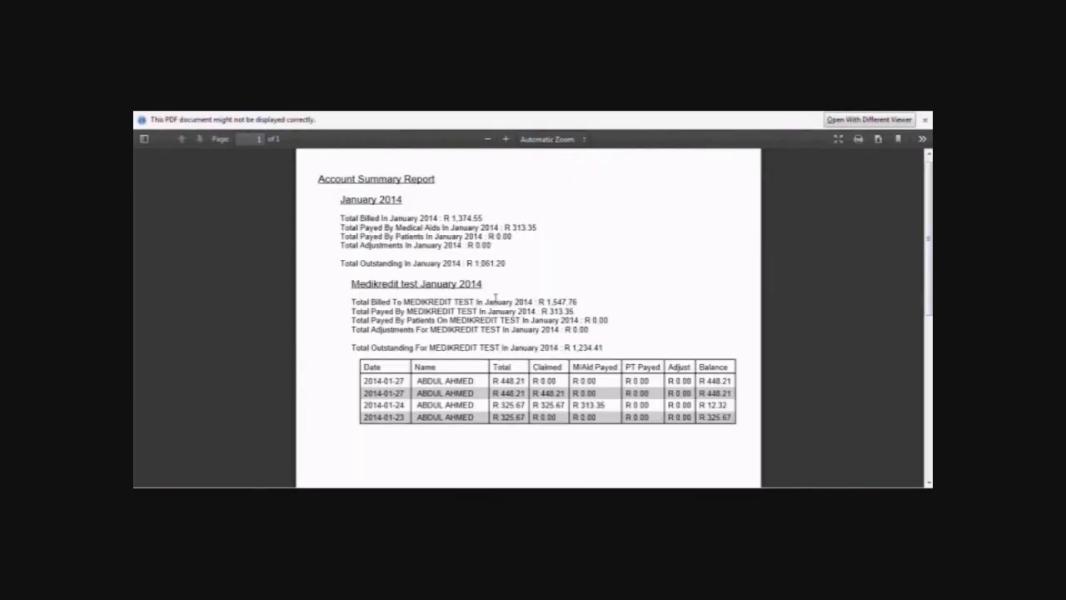
key("ctrl+w")
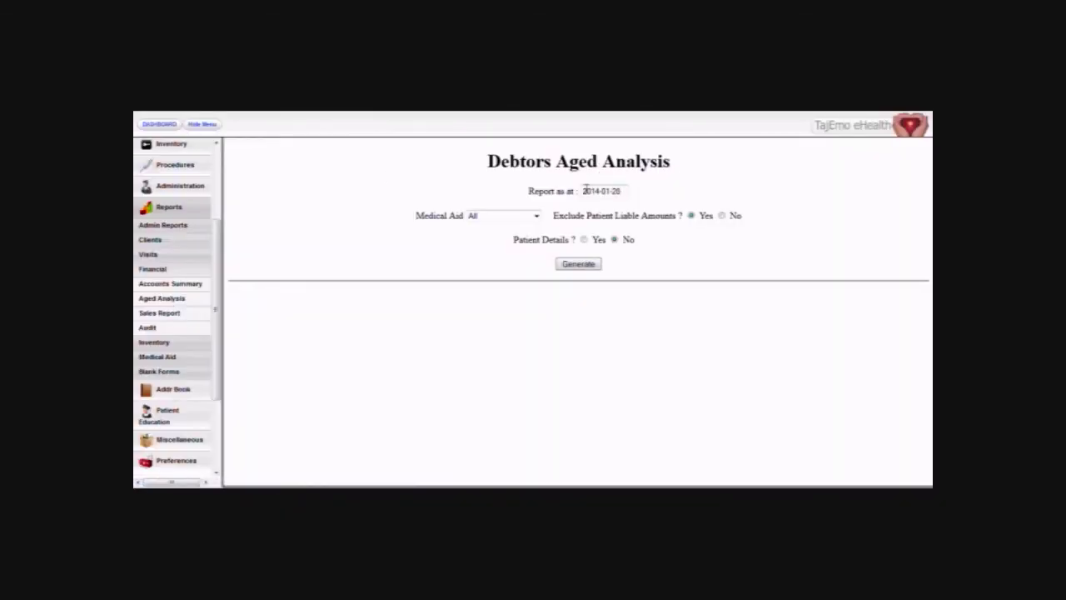
Generate the debtors aged analysis with Medical Aid set to All.
left_click(492, 219)
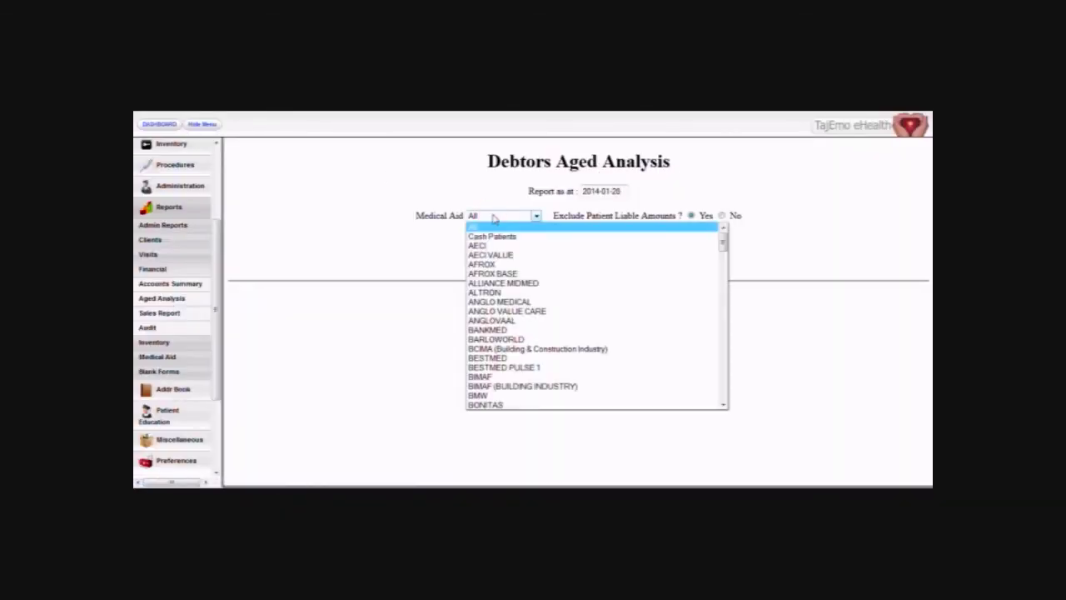
left_click(484, 286)
left_click(490, 218)
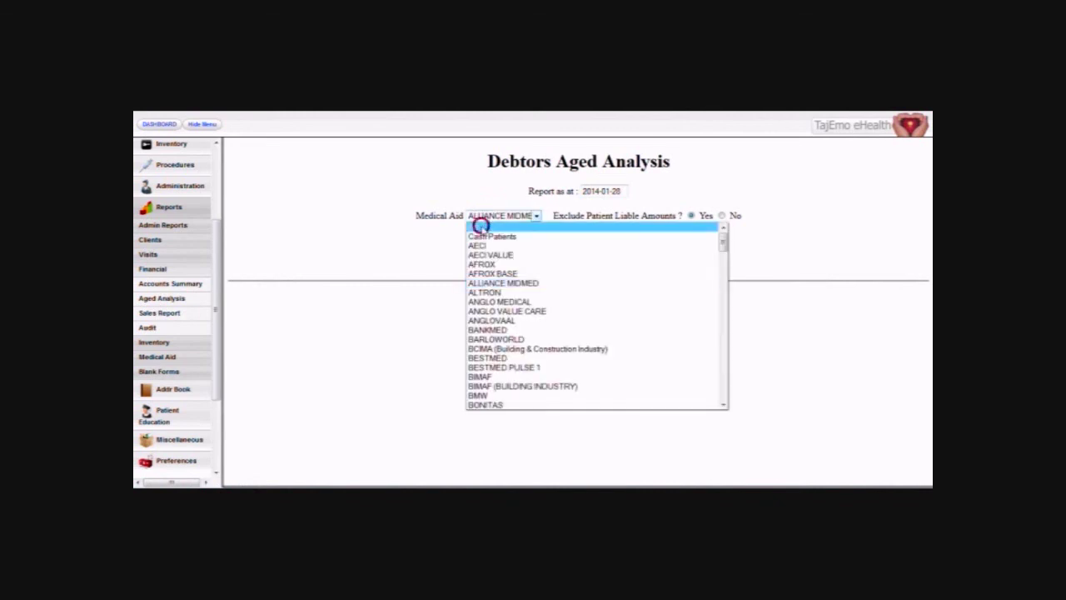
left_click(481, 228)
left_click(582, 266)
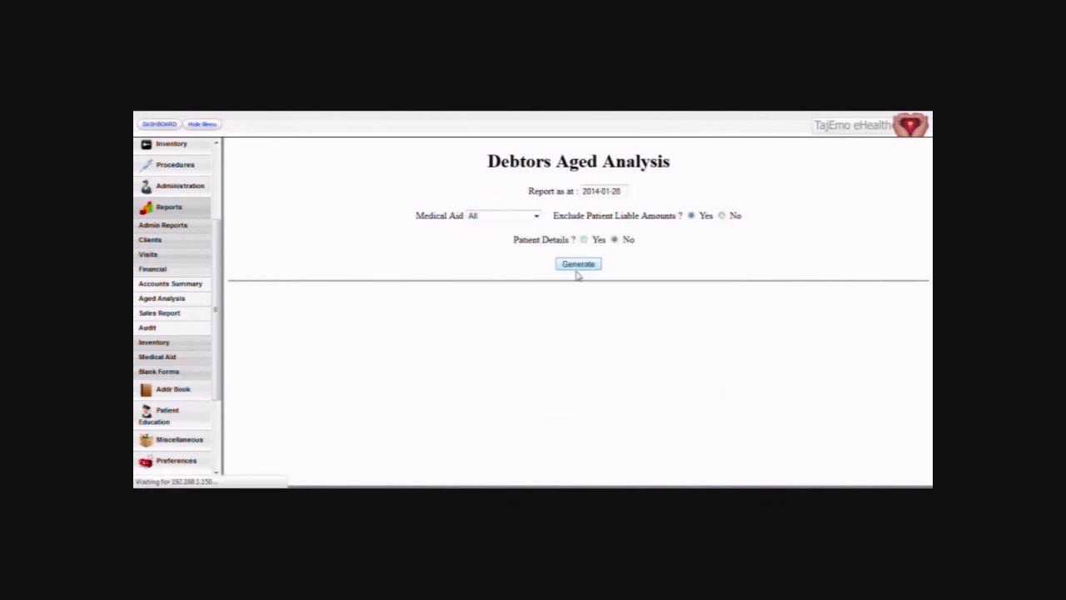
scroll(454, 291, "down", 3)
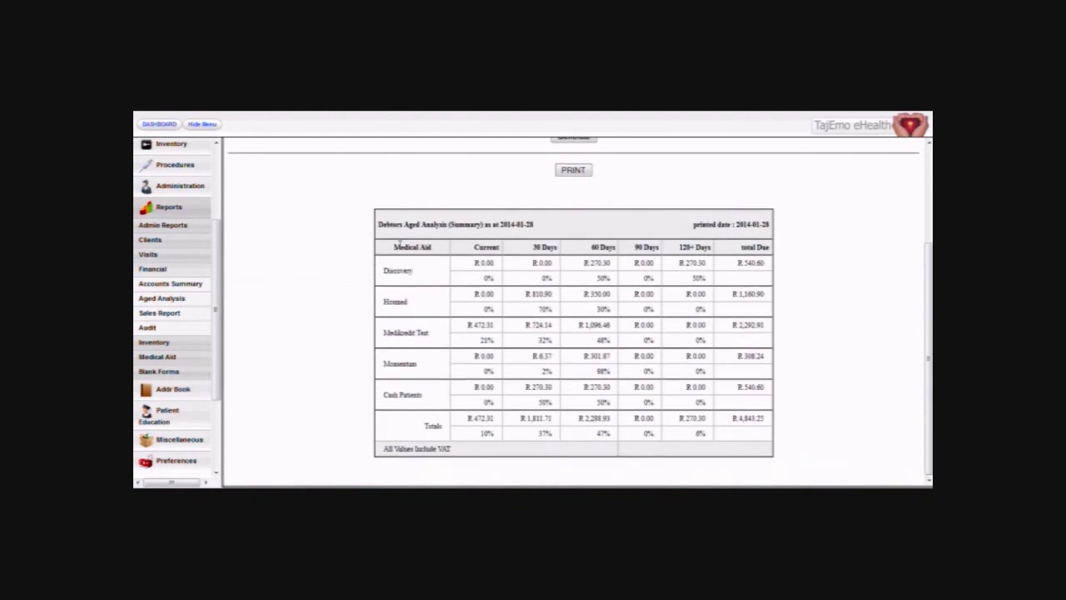
scroll(416, 247, "up", 3)
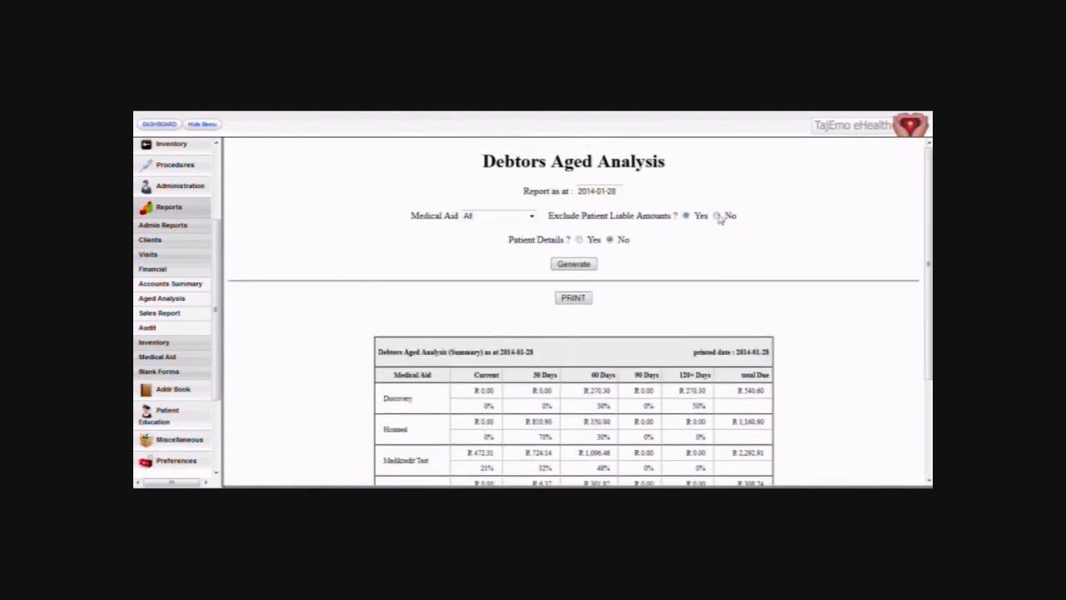
Add per-patient details filtered by the patient's surname, then cancel printing the report.
left_click(580, 240)
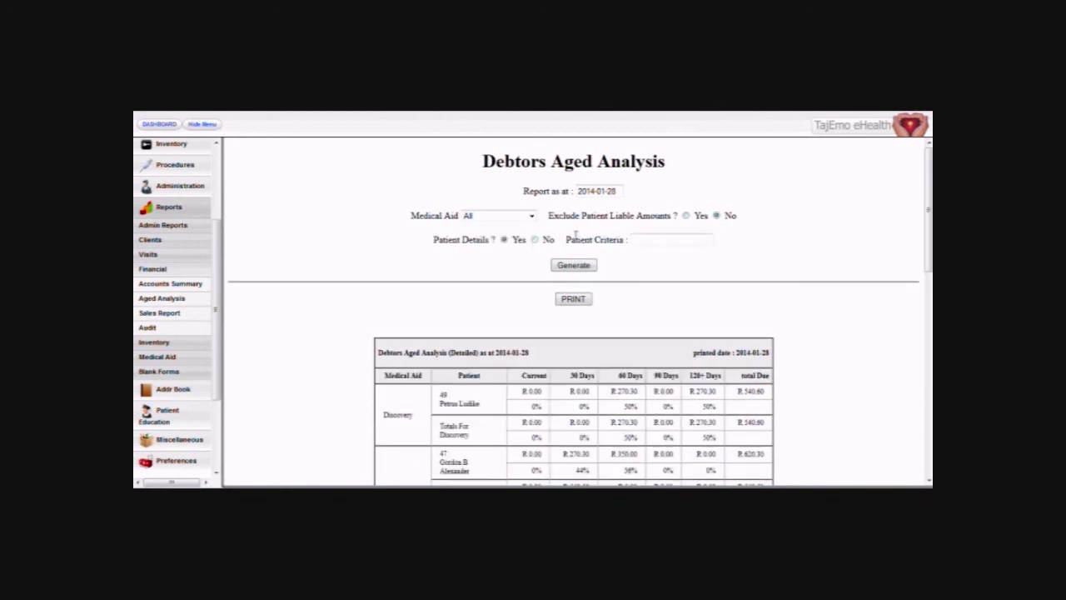
left_click(654, 244)
type("ahmed")
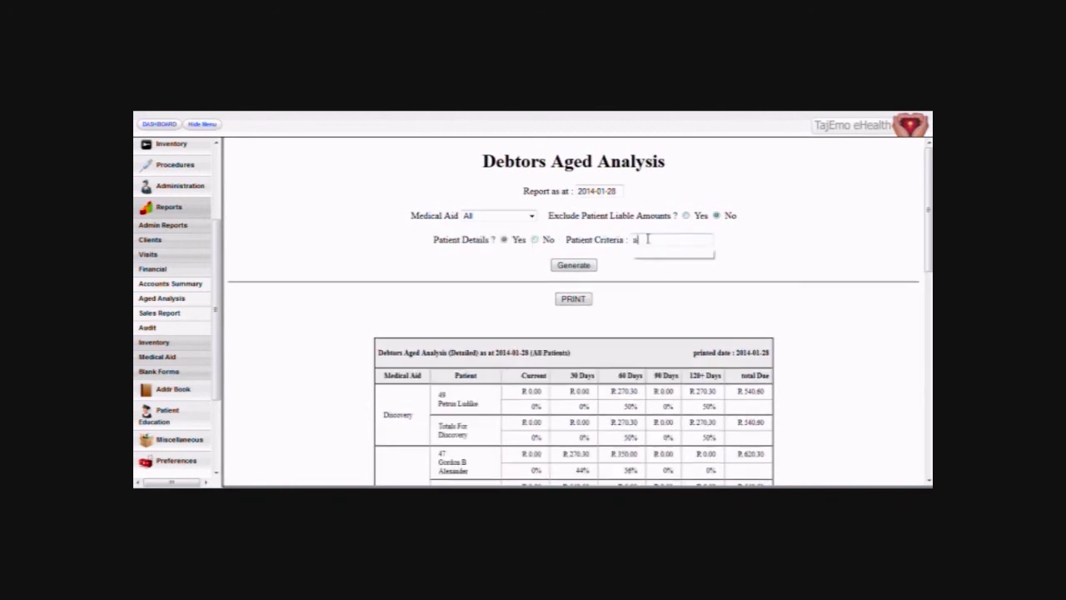
key("Return")
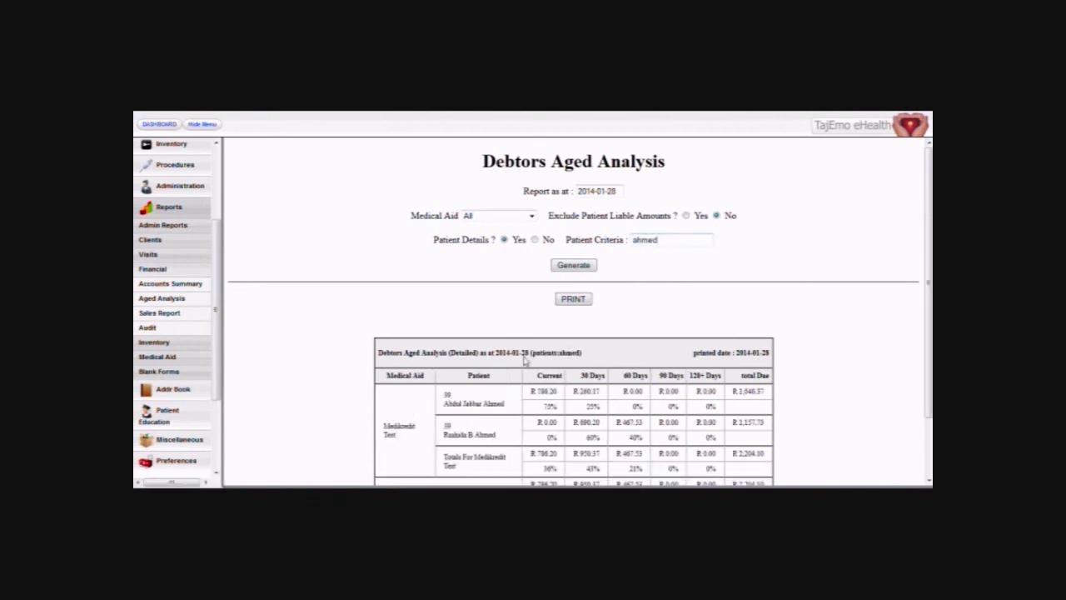
scroll(525, 360, "down", 1)
left_click(565, 233)
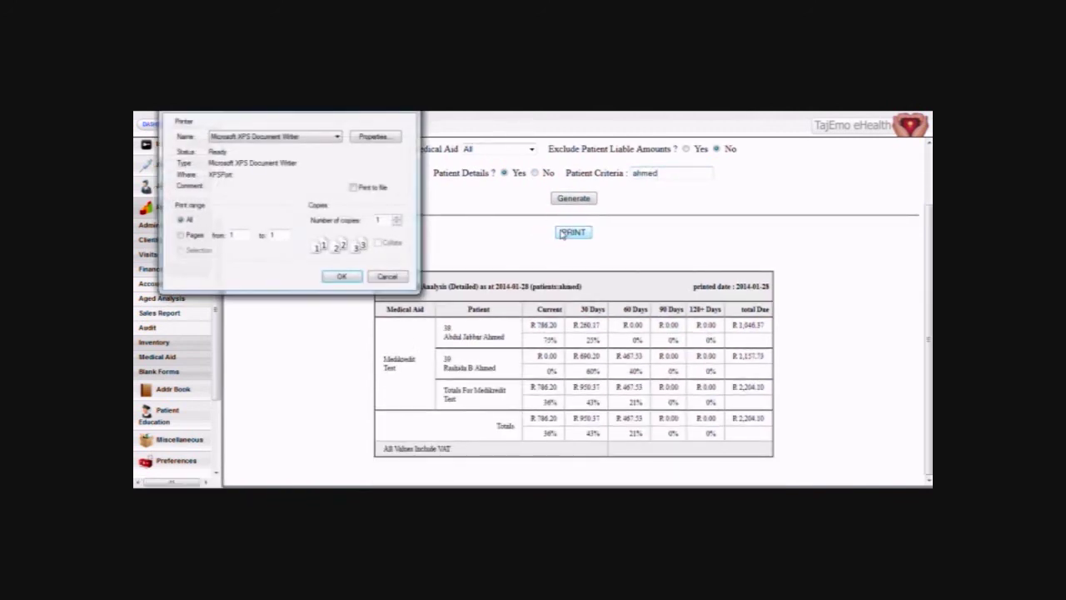
left_click(373, 276)
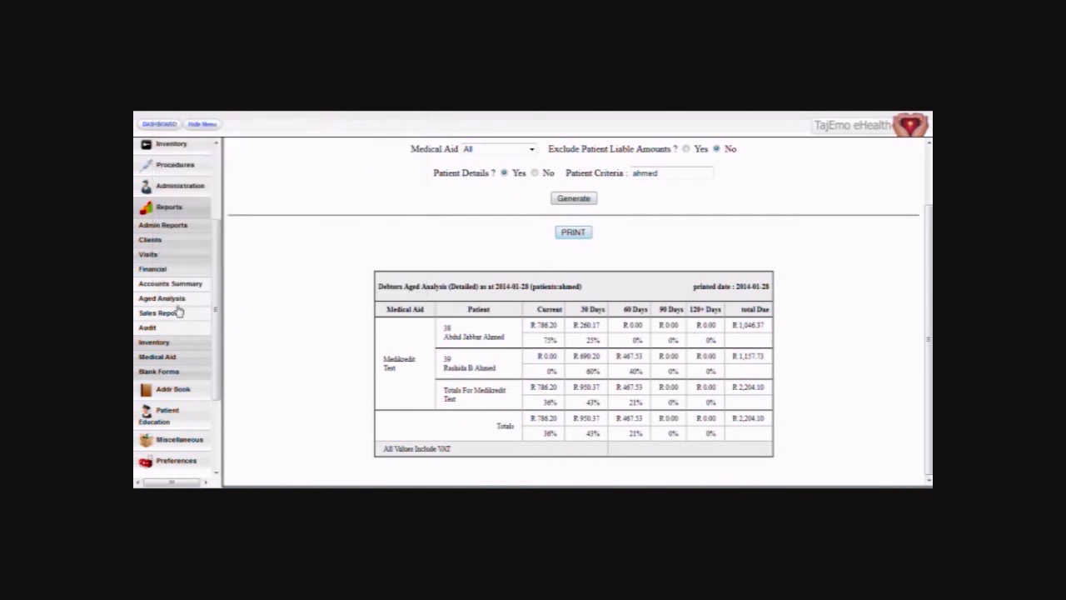
left_click(177, 313)
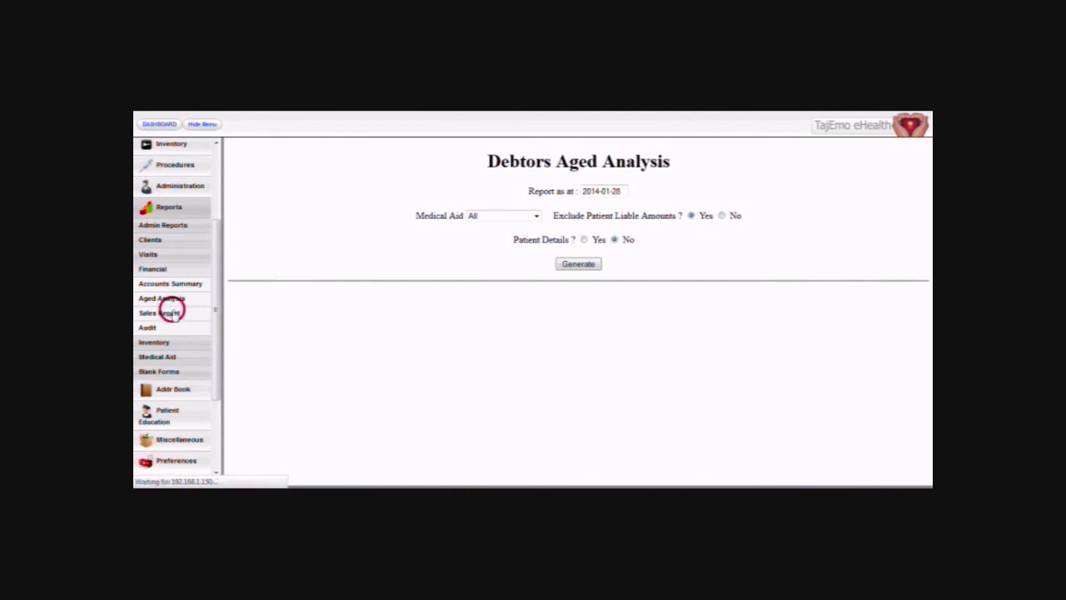
Run the Sales by Item report with item details, starting from the 27th.
left_click(170, 313)
left_click(635, 181)
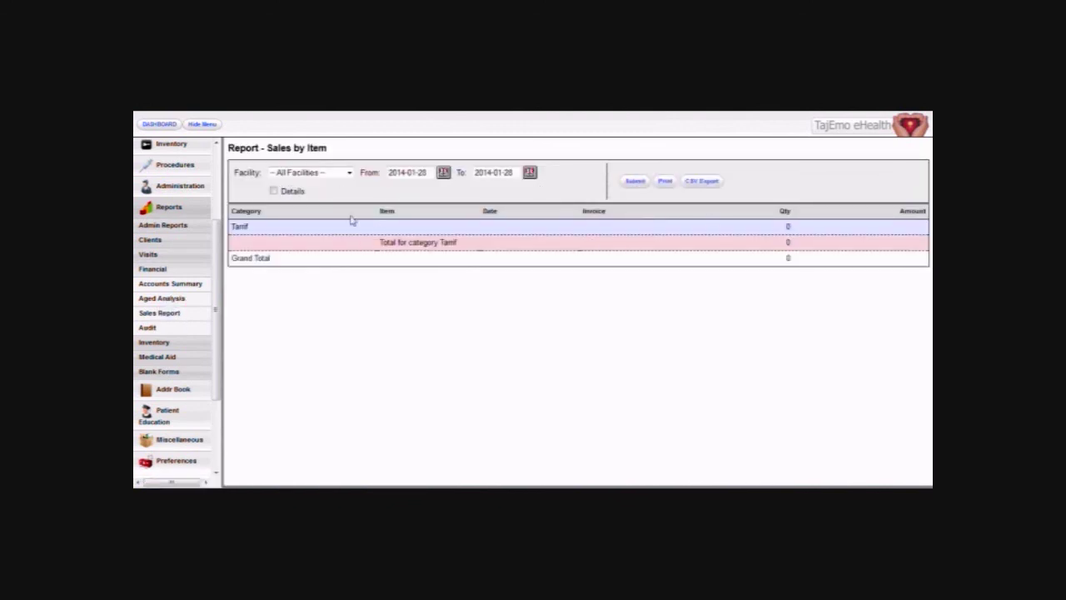
left_click(273, 191)
left_click(441, 173)
left_click(481, 268)
left_click(624, 182)
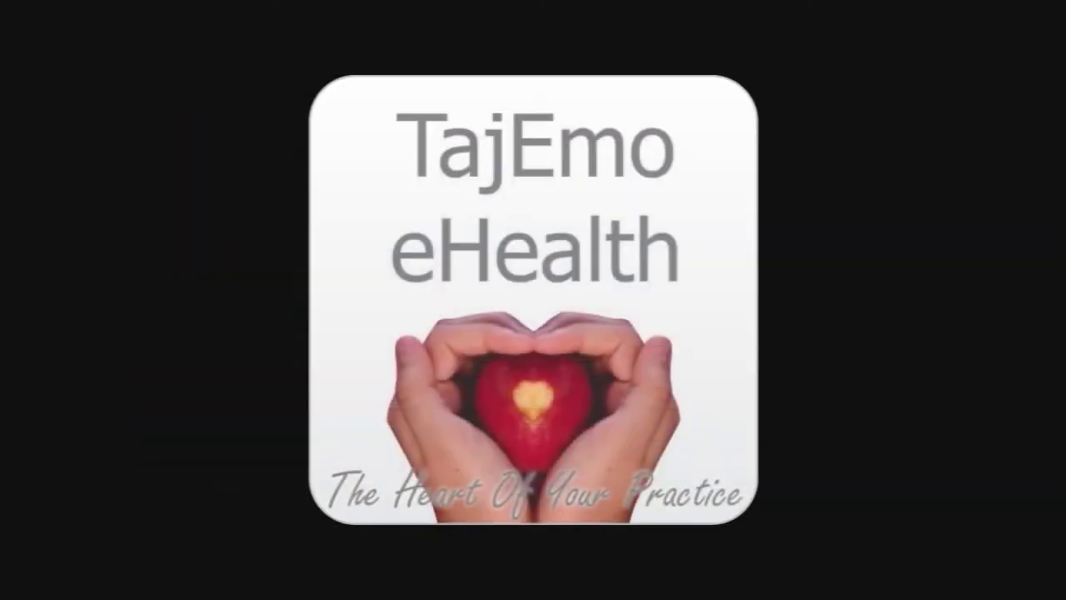